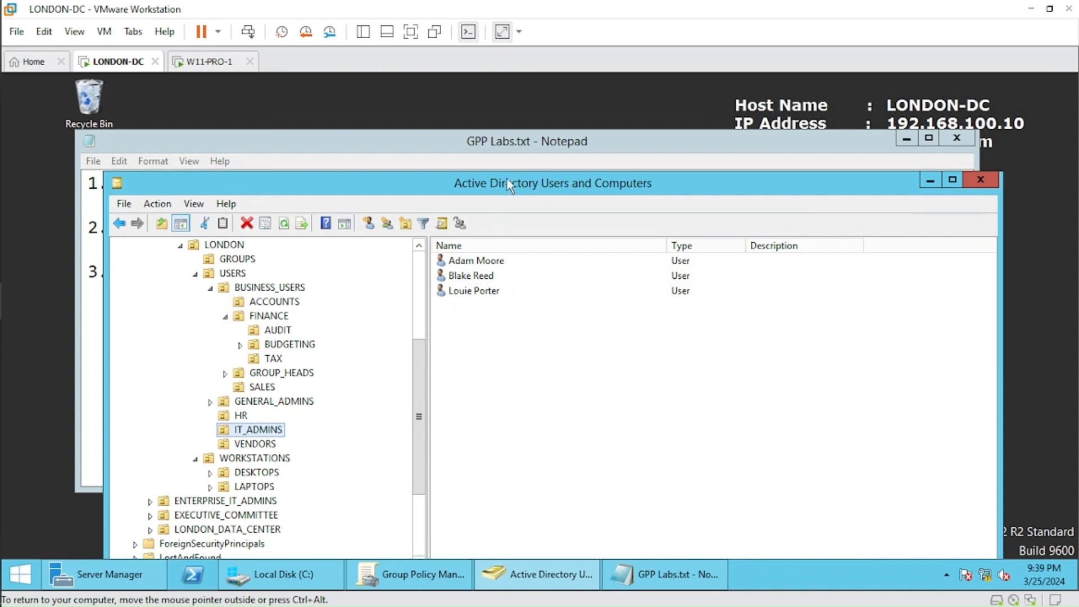
Review the network drive and registry entry tasks in GPP Labs.txt, highlighting the target team and assigned users.
{"action": "left_click", "coordinate": [516, 142]}
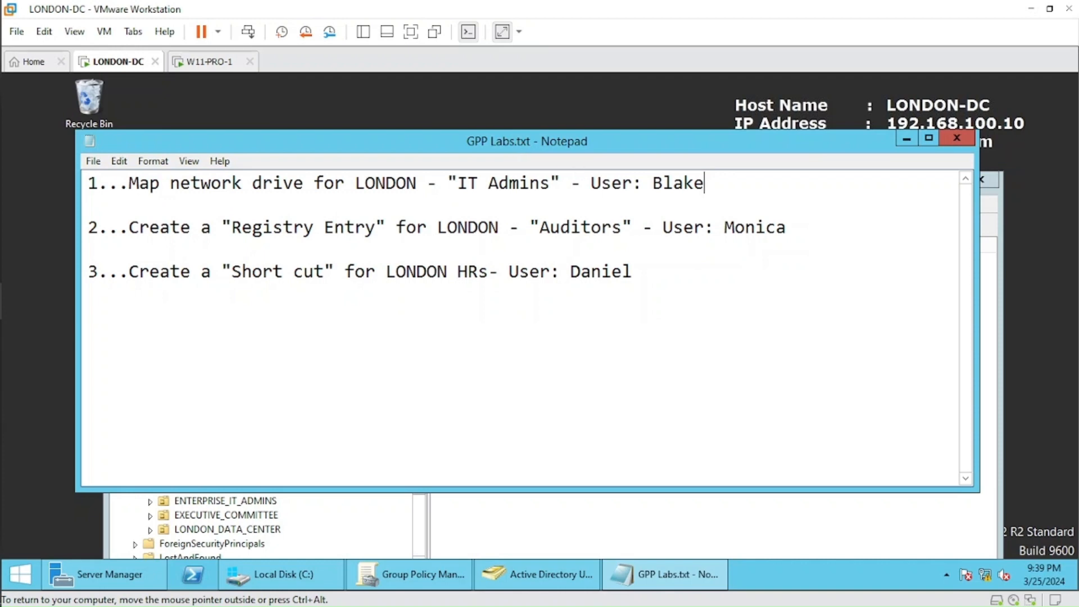
{"action": "left_click_drag", "start_coordinate": [653, 183], "coordinate": [704, 183]}
{"action": "left_click", "coordinate": [705, 183]}
{"action": "left_click_drag", "start_coordinate": [378, 227], "coordinate": [252, 227]}
{"action": "left_click", "coordinate": [252, 227]}
{"action": "left_click_drag", "start_coordinate": [539, 227], "coordinate": [623, 227]}
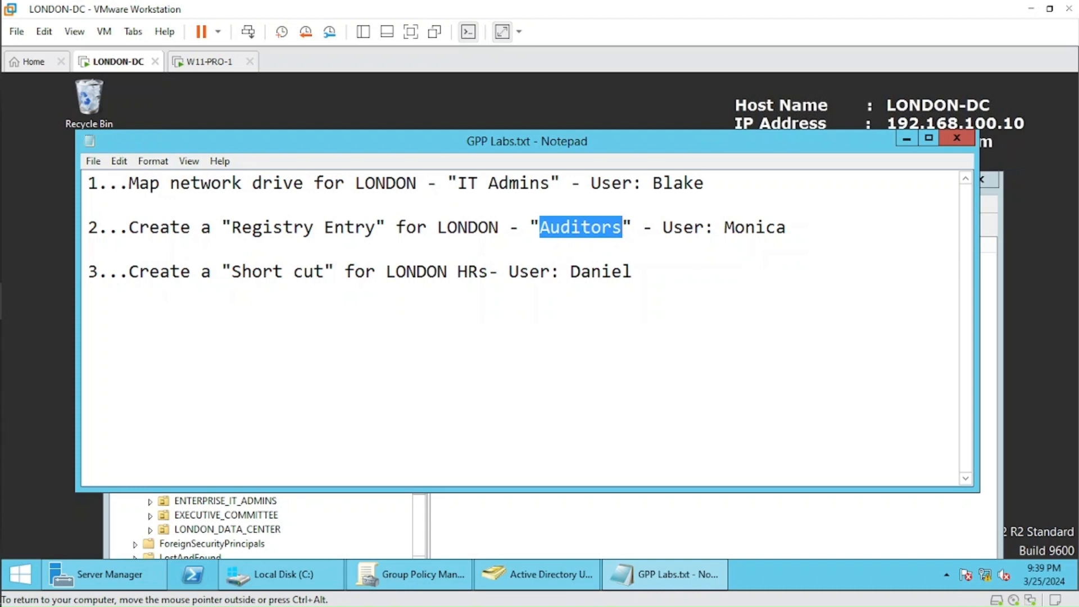
{"action": "left_click_drag", "start_coordinate": [724, 227], "coordinate": [786, 227]}
{"action": "left_click", "coordinate": [787, 227]}
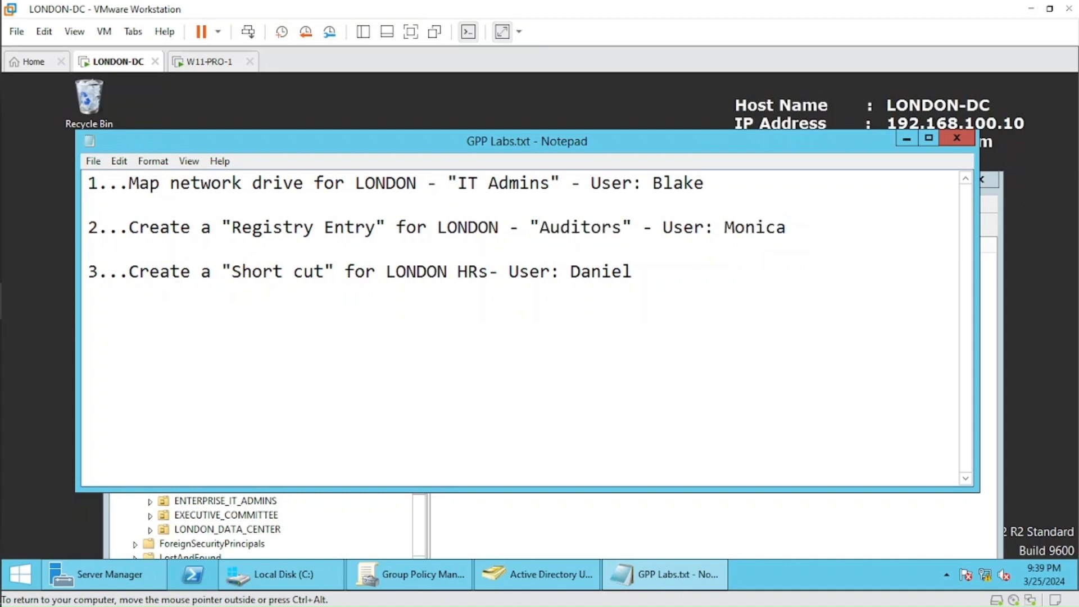
Locate the registry task's assigned user in London's FINANCE > AUDIT organizational unit in Active Directory Users and Computers.
{"action": "left_click", "coordinate": [881, 525]}
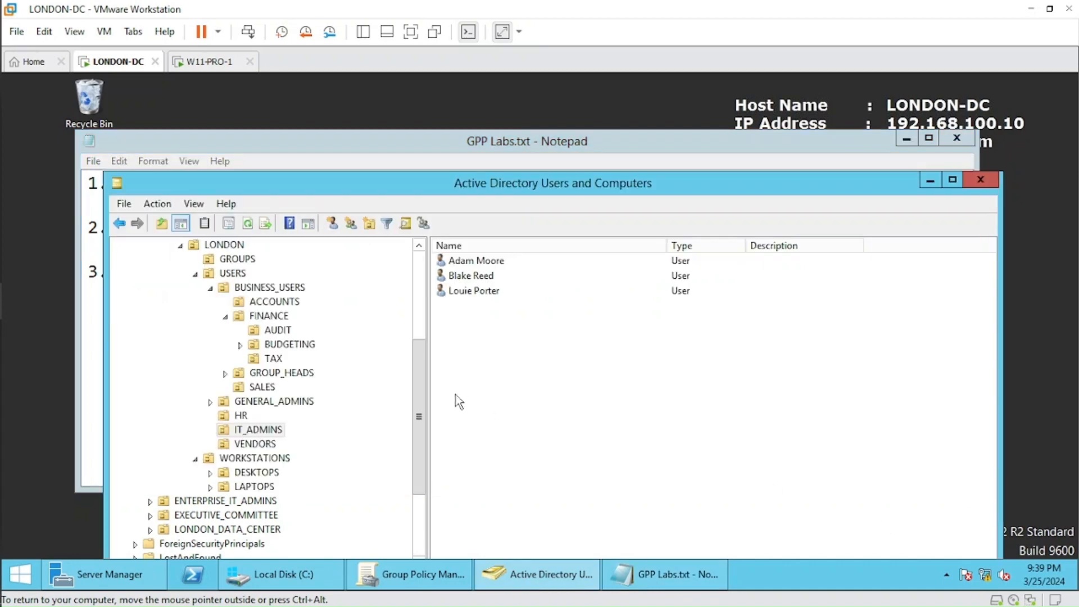
{"action": "left_click", "coordinate": [281, 333]}
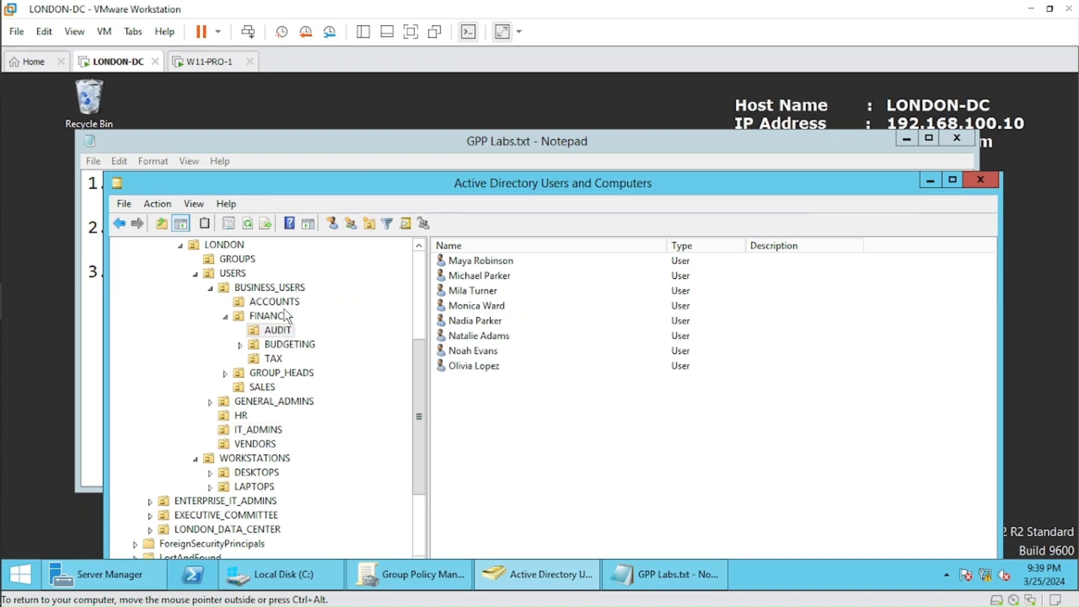
{"action": "left_click", "coordinate": [484, 306]}
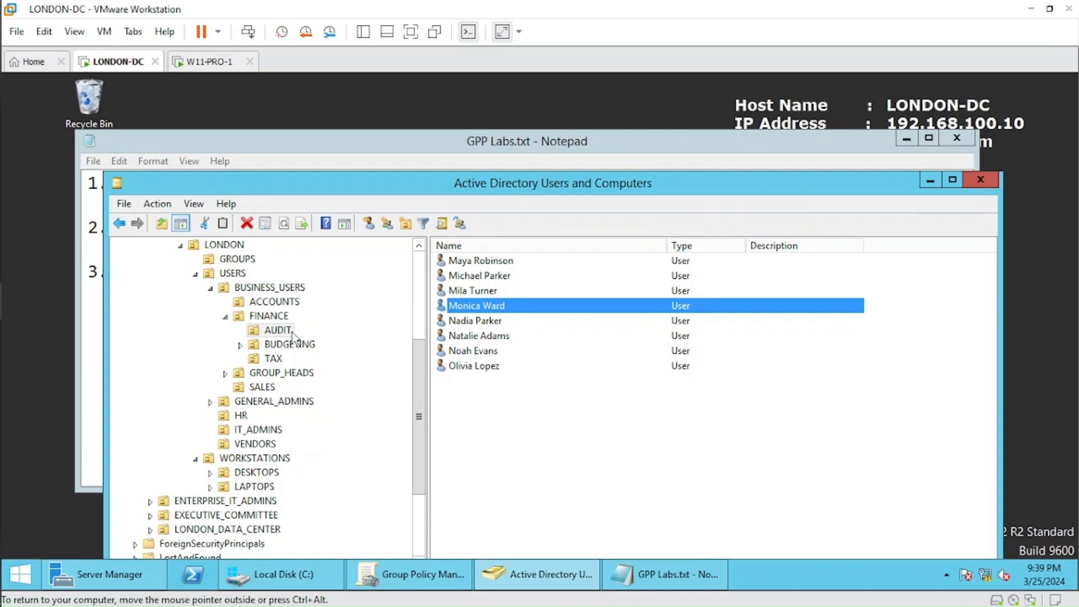
Review the London HR shortcut task in GPP Labs.txt and view the users in London's HR organizational unit.
{"action": "left_click", "coordinate": [402, 150]}
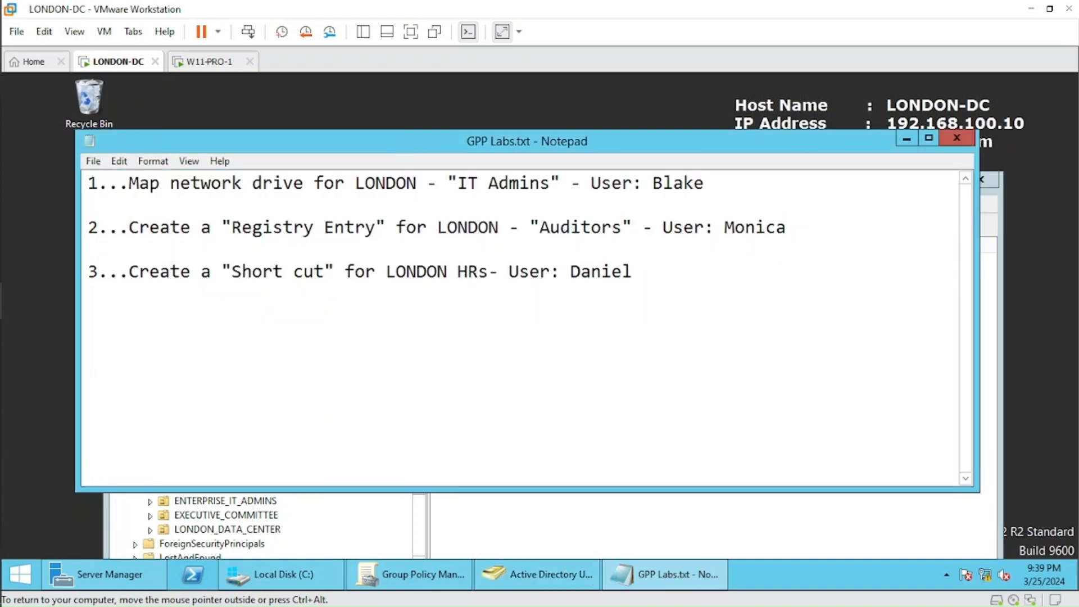
{"action": "left_click_drag", "start_coordinate": [632, 272], "coordinate": [88, 272]}
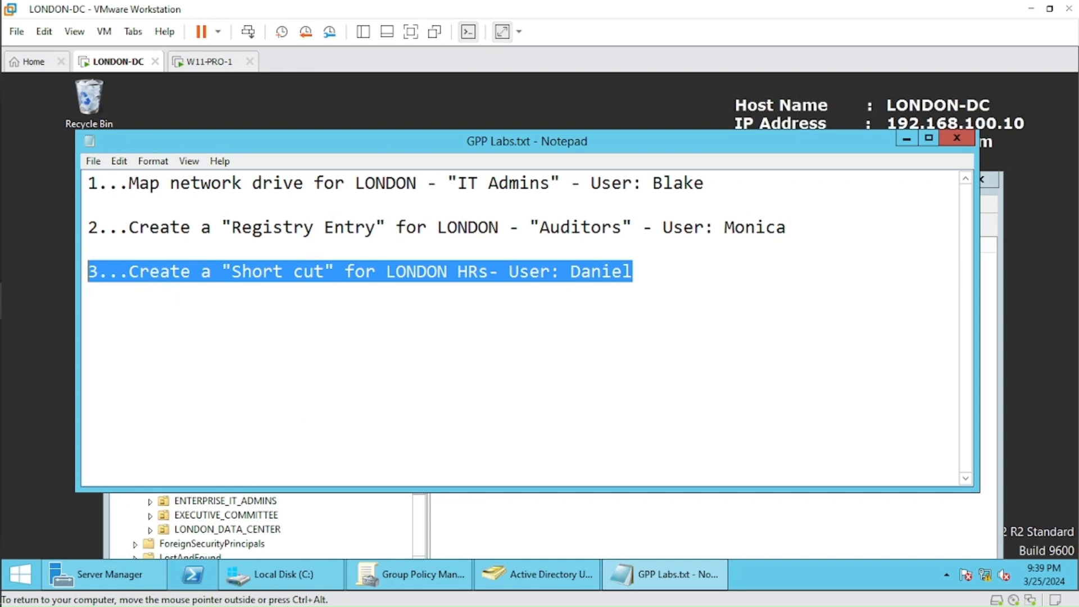
{"action": "left_click", "coordinate": [89, 315]}
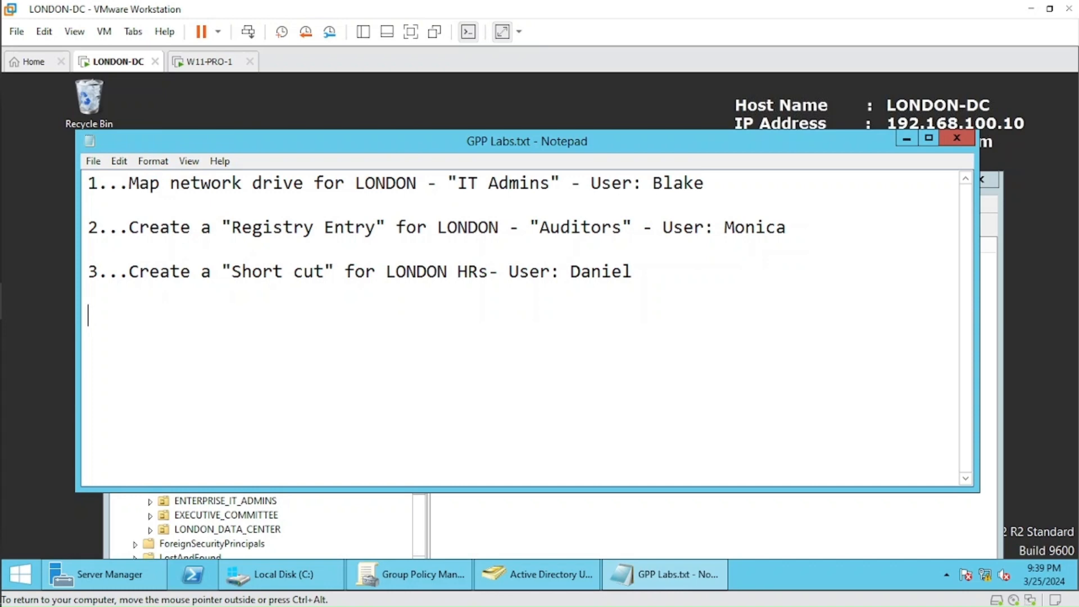
{"action": "double_click", "coordinate": [601, 272]}
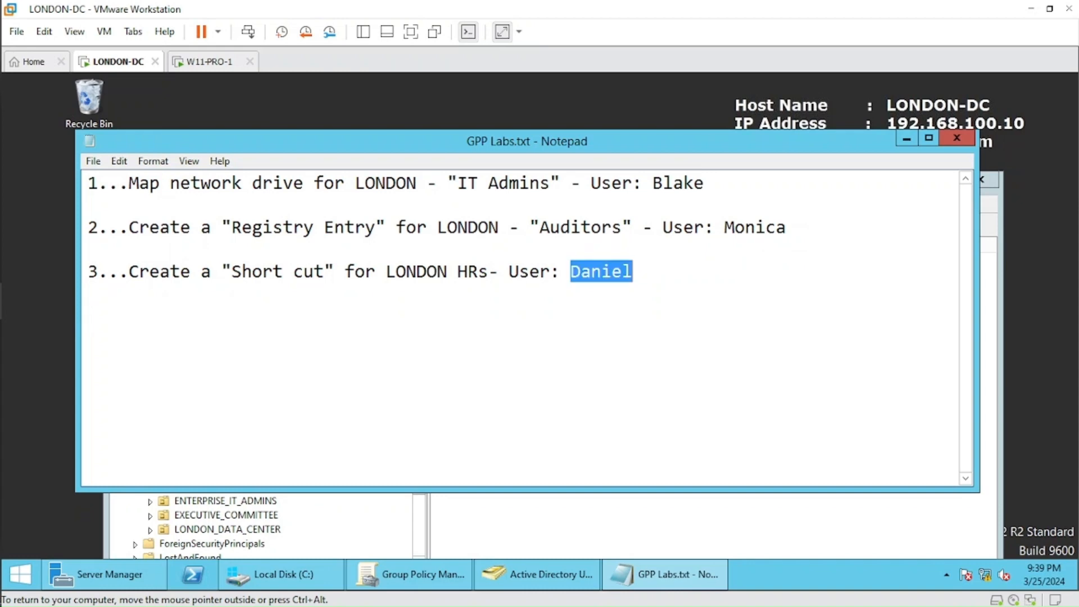
{"action": "left_click", "coordinate": [373, 508]}
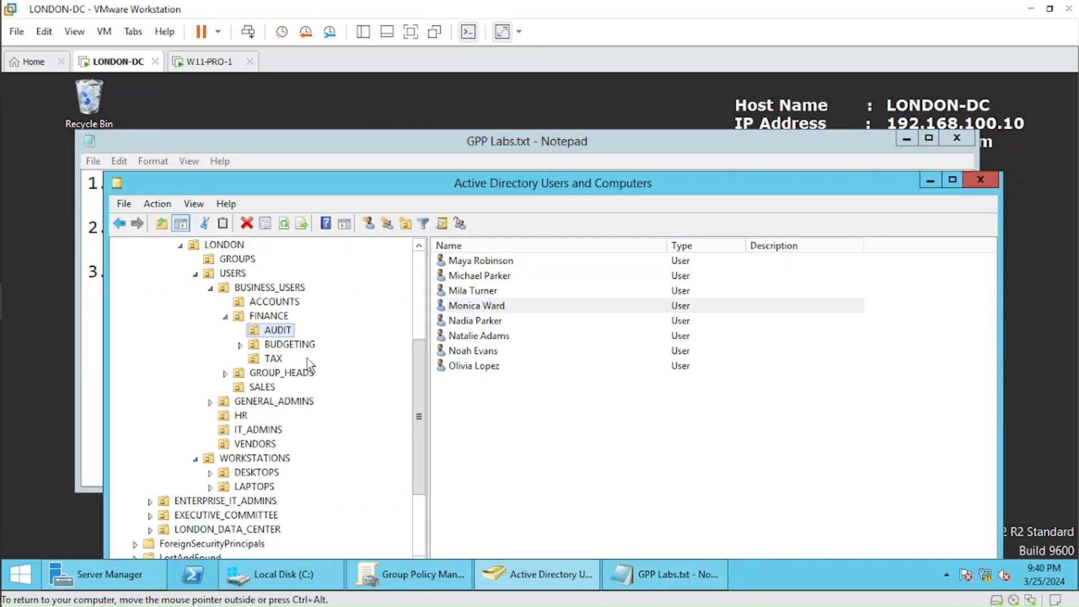
{"action": "left_click", "coordinate": [241, 416]}
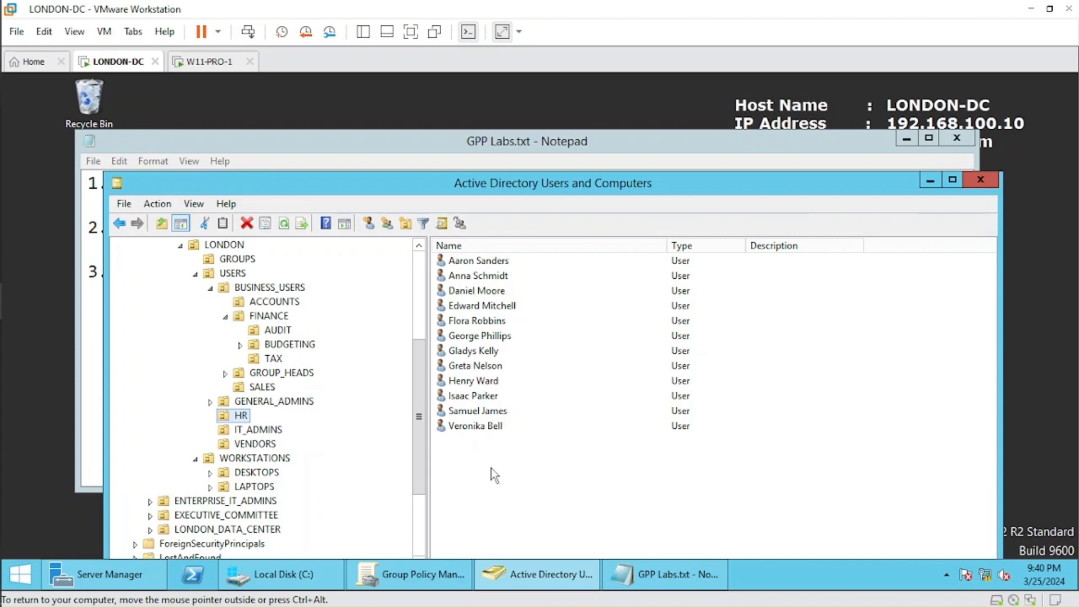
Highlight the network drive task for London IT Admins in GPP Labs.txt and bring up the Local Disk (C:) window.
{"action": "left_click_drag", "start_coordinate": [501, 144], "coordinate": [530, 118]}
{"action": "left_click", "coordinate": [663, 247]}
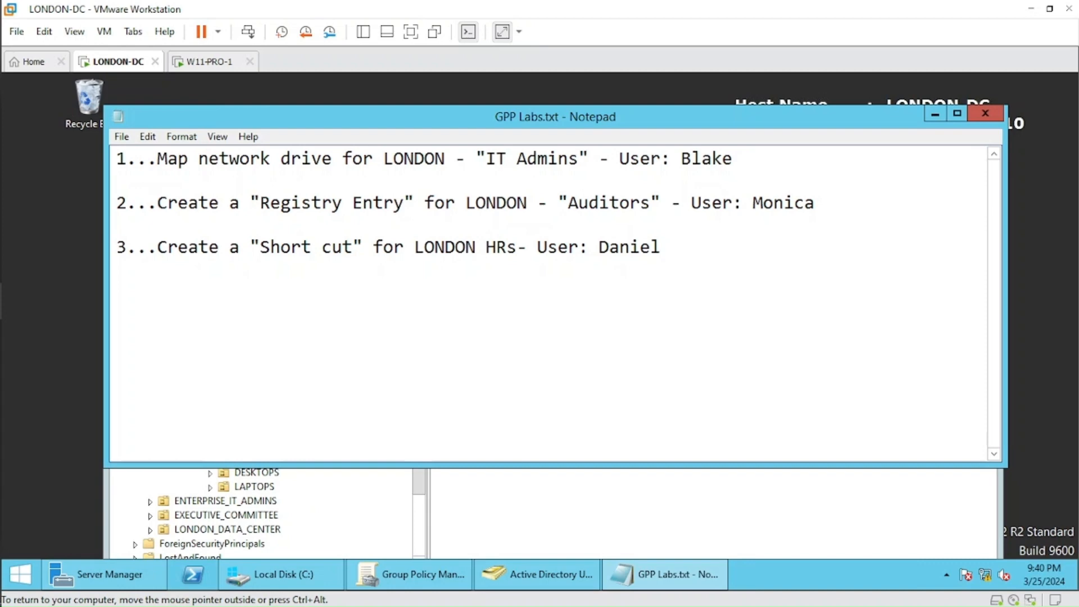
{"action": "left_click_drag", "start_coordinate": [732, 159], "coordinate": [116, 158]}
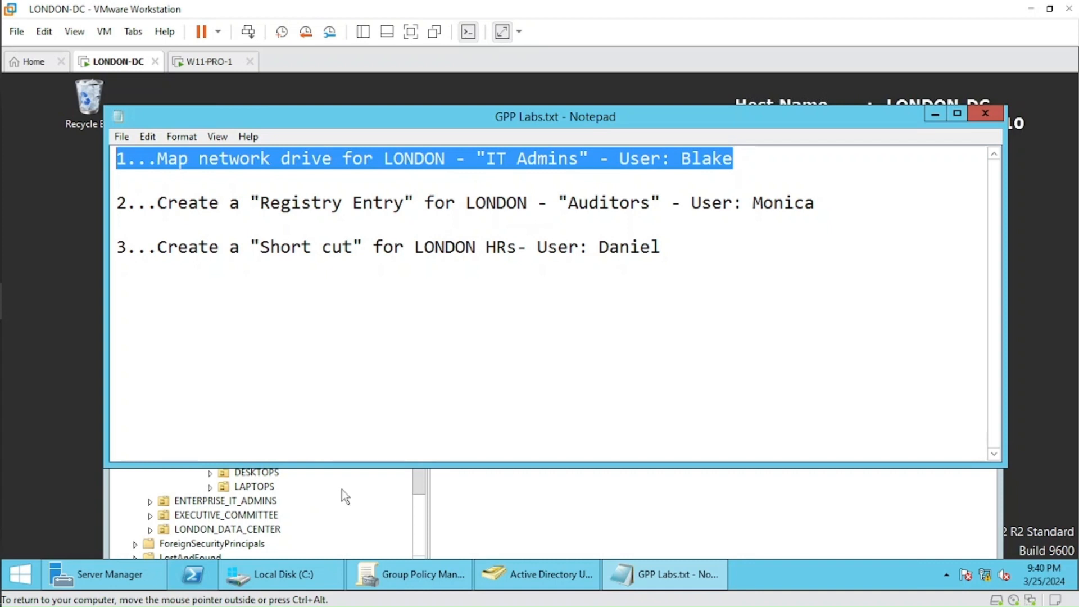
{"action": "left_click", "coordinate": [308, 574]}
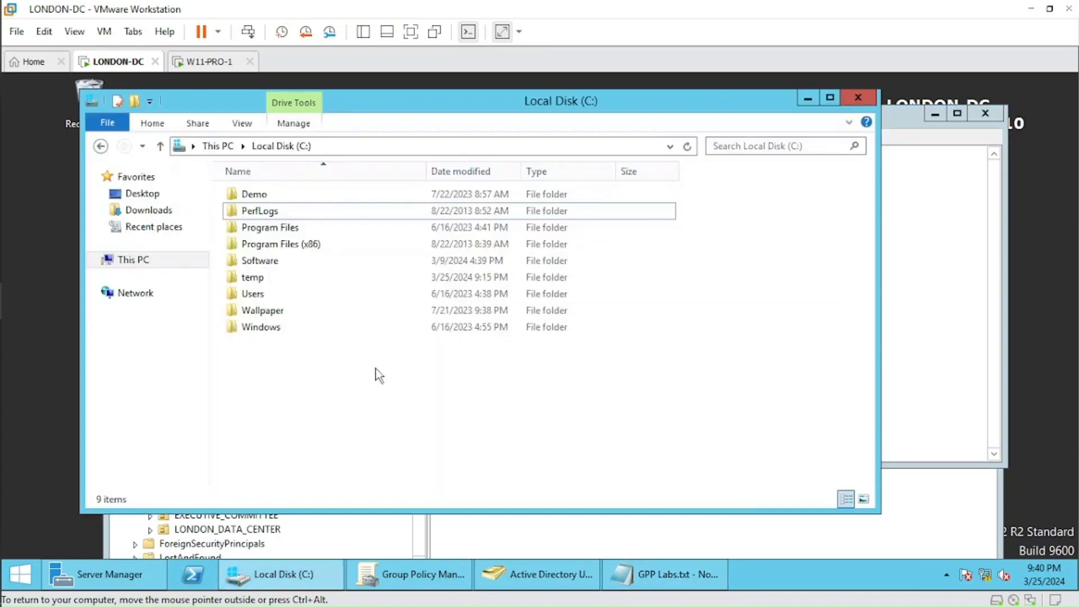
In Active Directory Users and Computers, create a global security group named SharedDriveITAdmins in London's GROUPS organizational unit.
{"action": "left_click", "coordinate": [532, 574]}
{"action": "left_click_drag", "start_coordinate": [424, 388], "coordinate": [425, 358]}
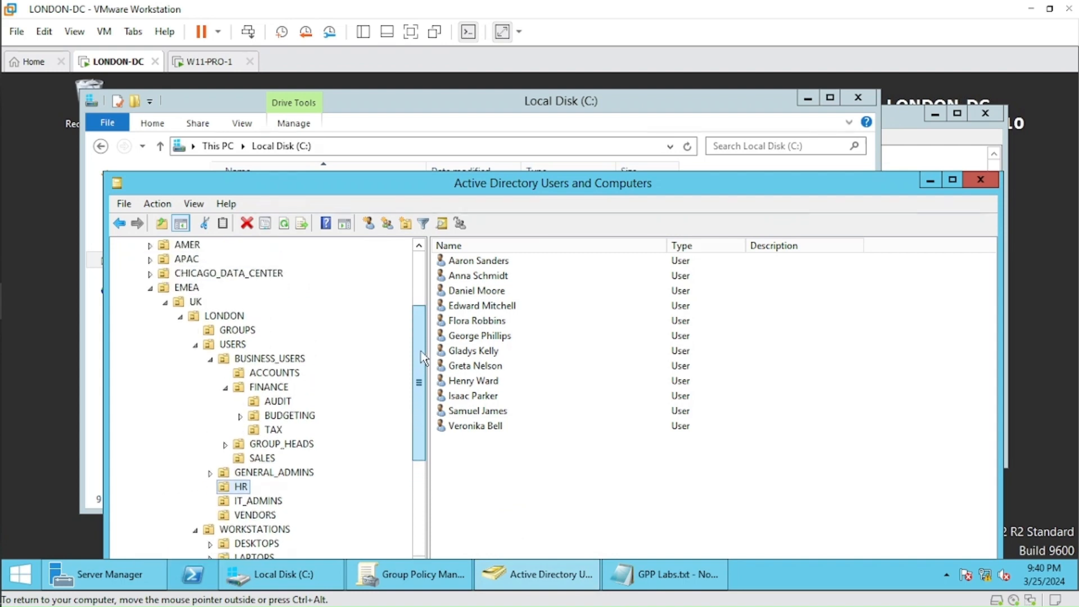
{"action": "left_click", "coordinate": [238, 332]}
{"action": "right_click", "coordinate": [487, 317]}
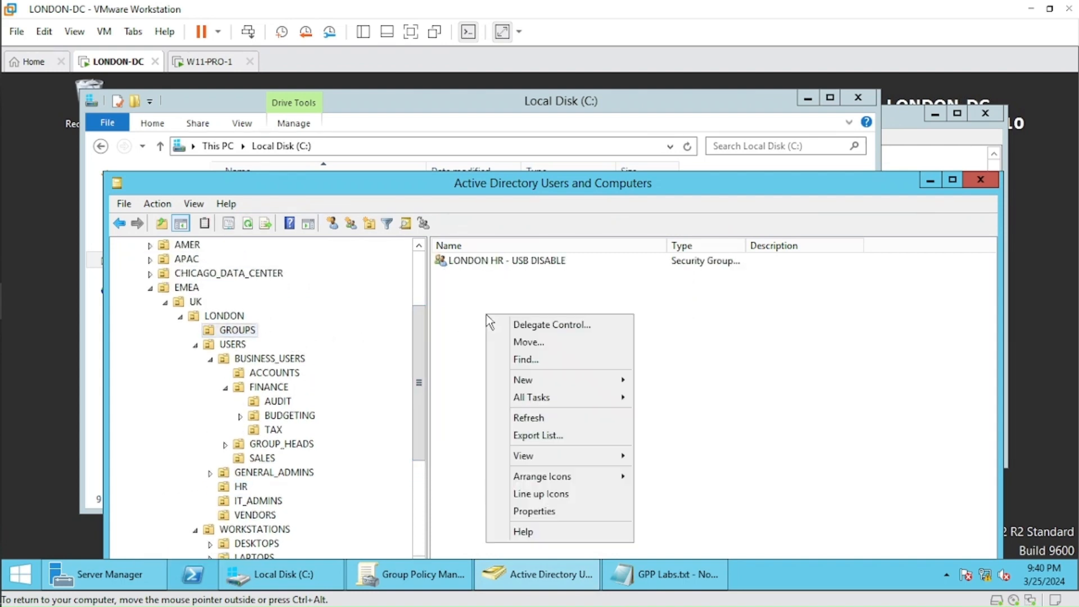
{"action": "mouse_move", "coordinate": [560, 379]}
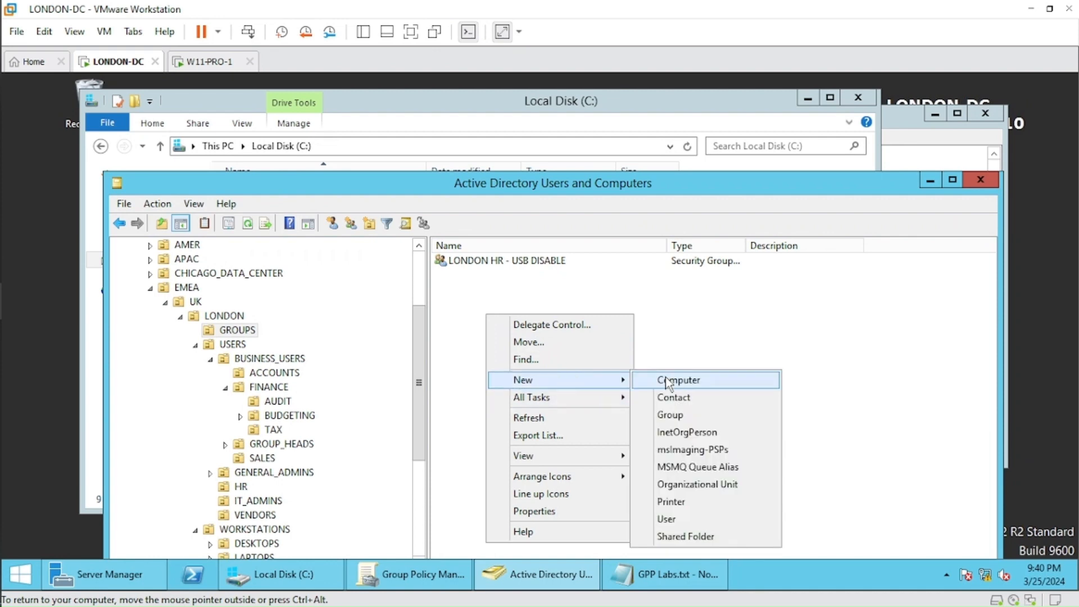
{"action": "left_click", "coordinate": [688, 416]}
{"action": "left_click_drag", "start_coordinate": [349, 200], "coordinate": [558, 289]}
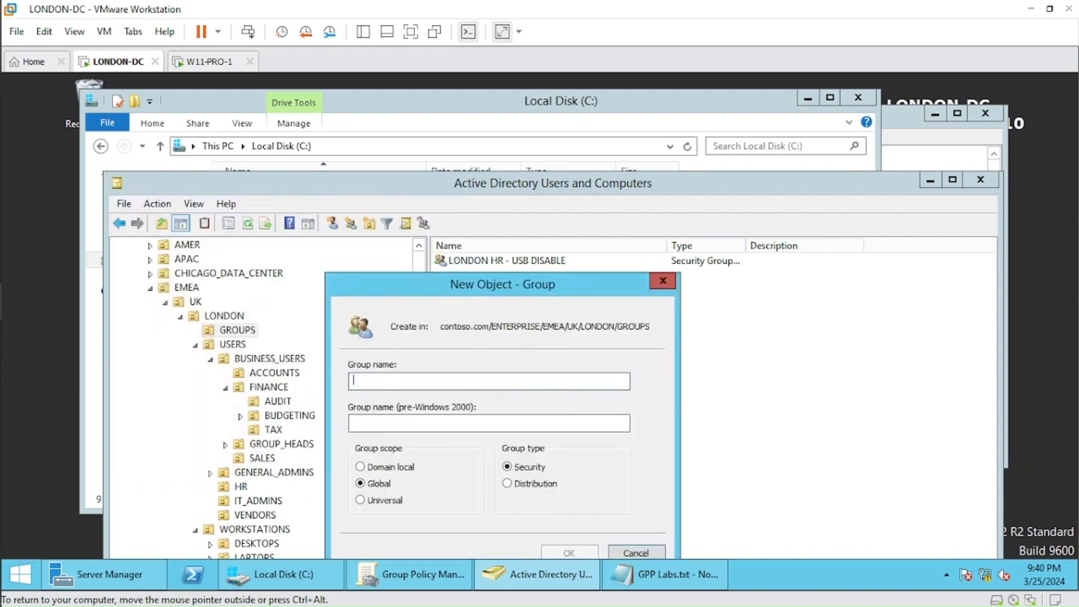
{"action": "type", "text": "Share"}
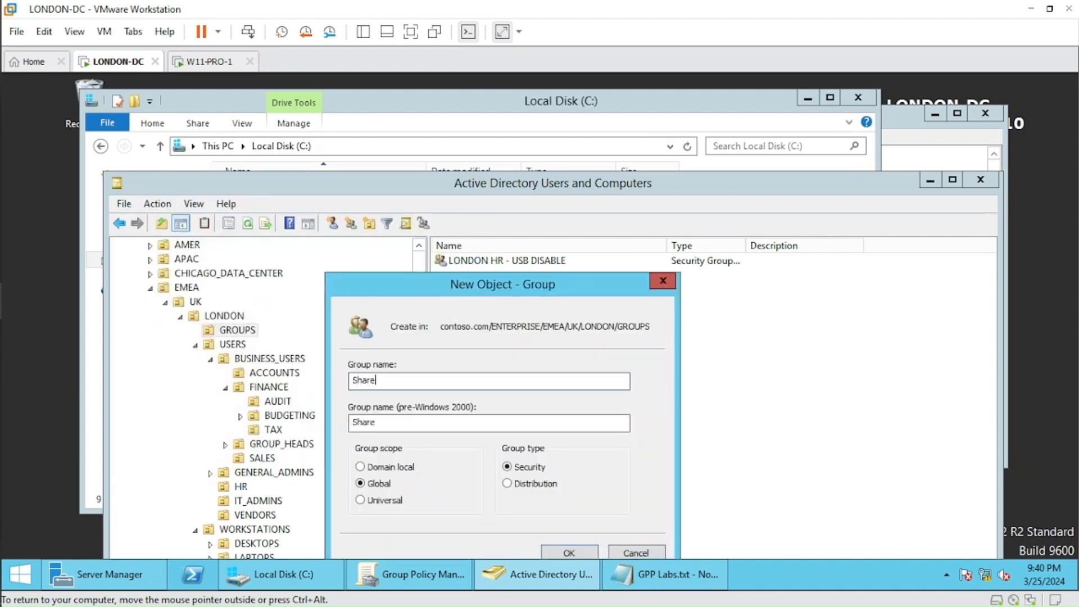
{"action": "type", "text": "dDriveITAdmins"}
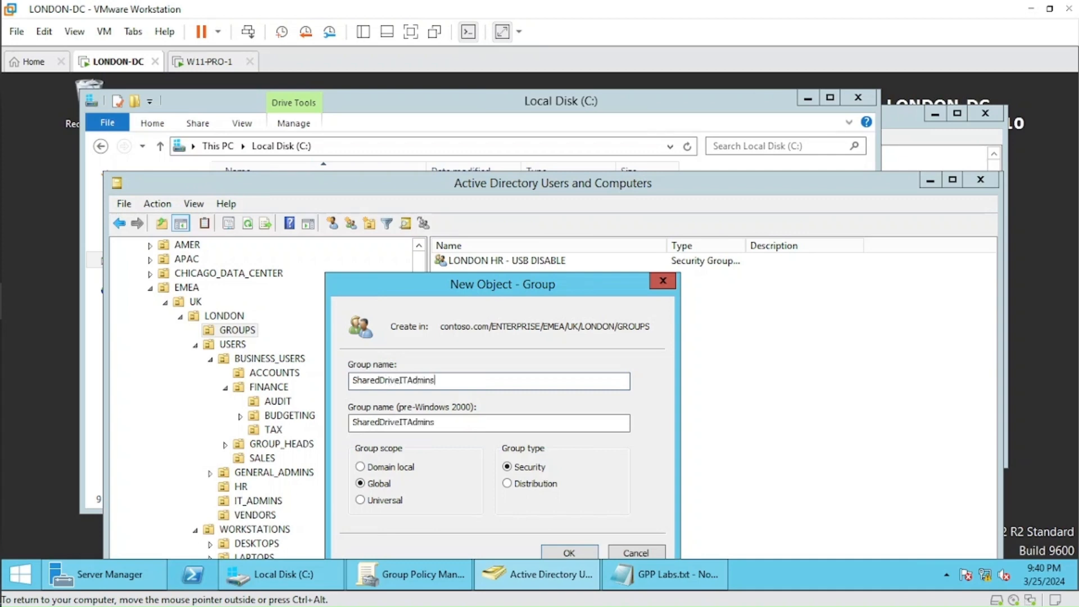
{"action": "left_click_drag", "start_coordinate": [567, 292], "coordinate": [625, 201]}
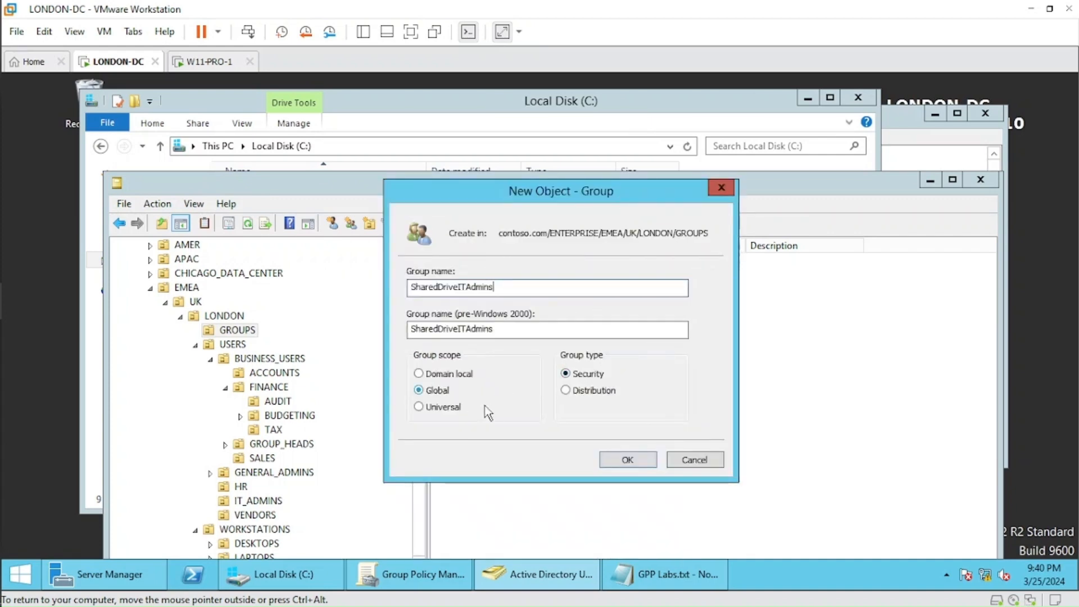
{"action": "left_click", "coordinate": [627, 460]}
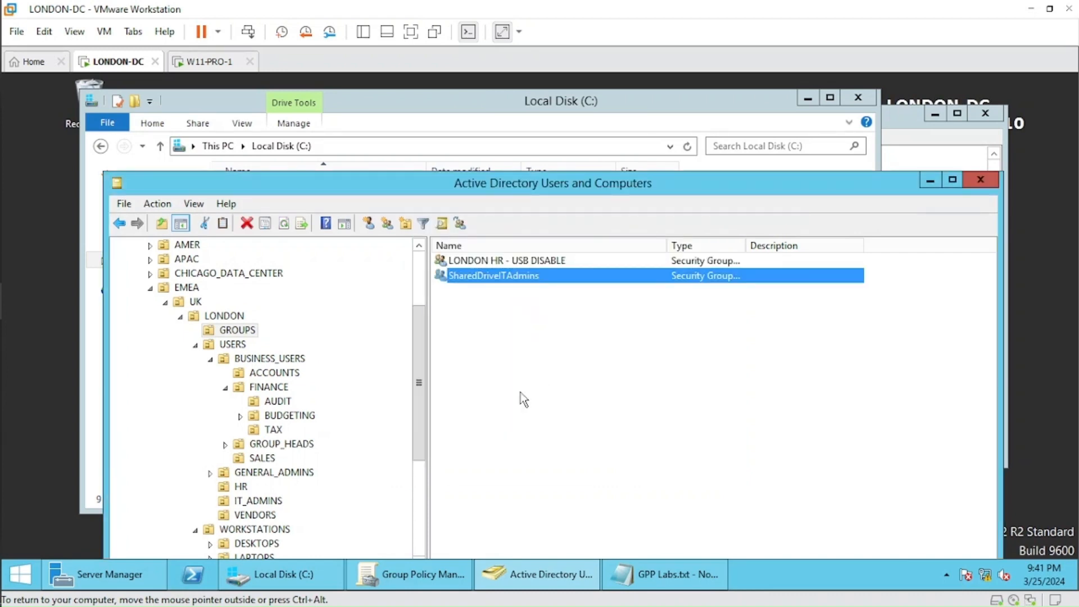
Add all users in London's IT_ADMINS organizational unit to the SharedDriveITAdmins group, choosing it from an unfiltered group search.
{"action": "scroll", "coordinate": [416, 418], "scroll_direction": "down", "scroll_amount": 1}
{"action": "scroll", "coordinate": [416, 418], "scroll_direction": "down", "scroll_amount": 1}
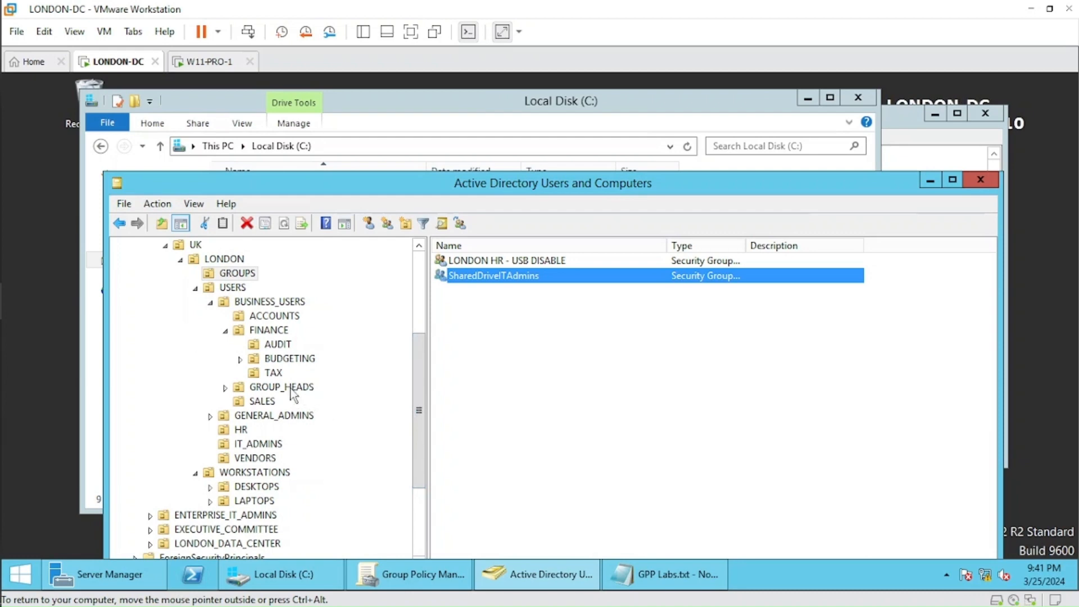
{"action": "left_click", "coordinate": [264, 449]}
{"action": "left_click_drag", "start_coordinate": [532, 369], "coordinate": [456, 233]}
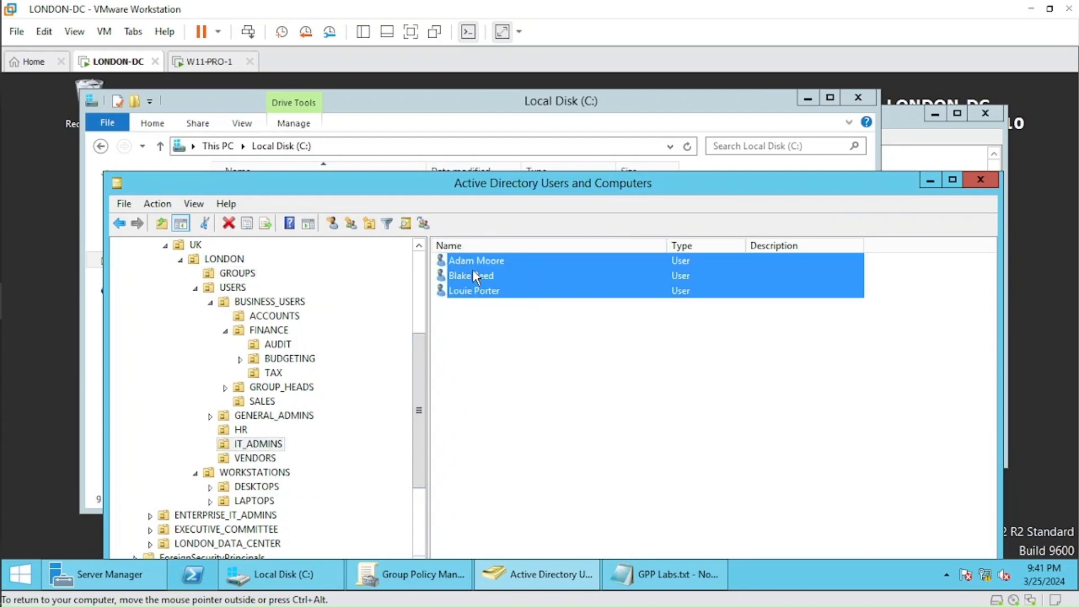
{"action": "right_click", "coordinate": [473, 271]}
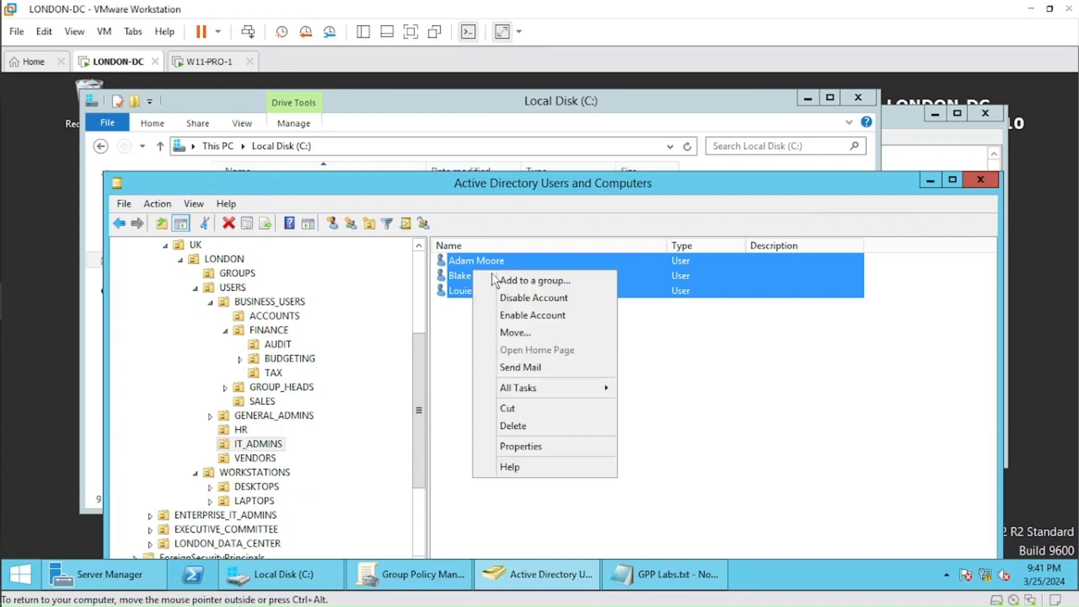
{"action": "left_click", "coordinate": [552, 281]}
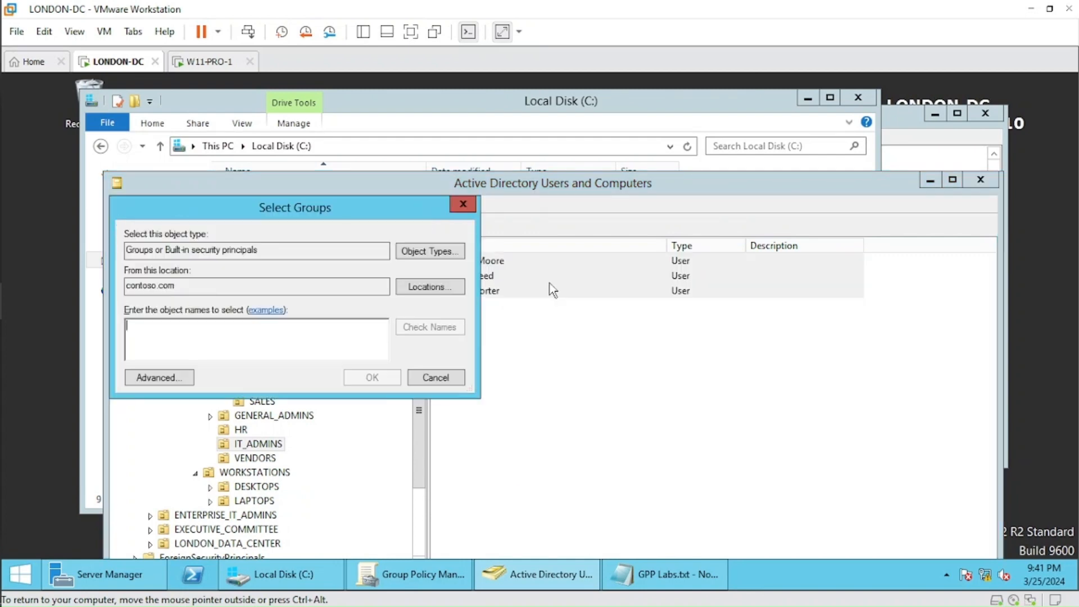
{"action": "left_click_drag", "start_coordinate": [392, 214], "coordinate": [538, 256]}
{"action": "left_click", "coordinate": [316, 426]}
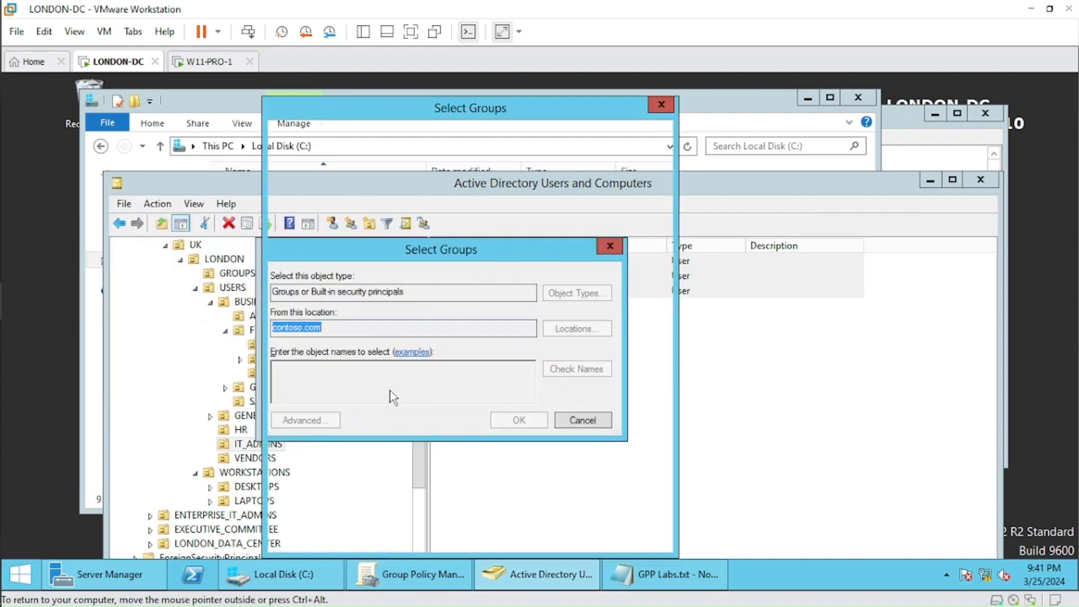
{"action": "left_click", "coordinate": [634, 257]}
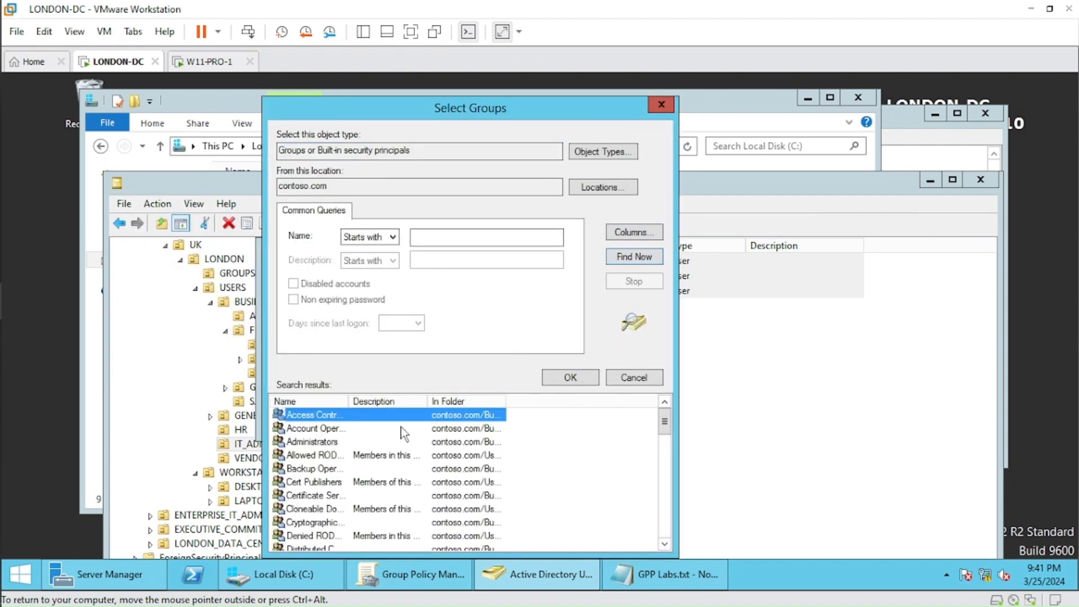
{"action": "left_click_drag", "start_coordinate": [347, 401], "coordinate": [495, 420]}
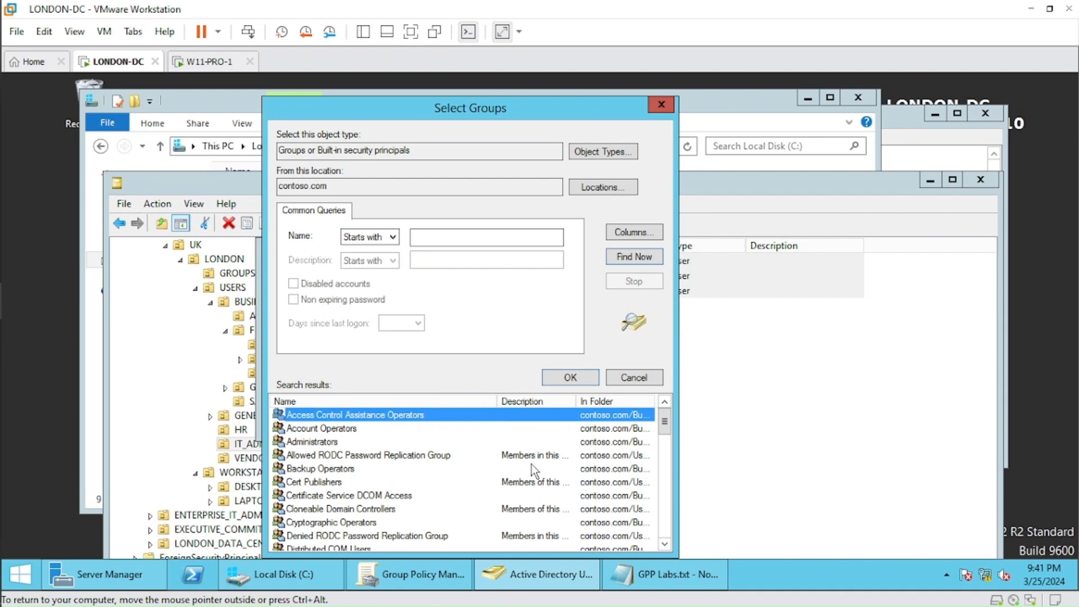
{"action": "left_click_drag", "start_coordinate": [664, 427], "coordinate": [640, 529]}
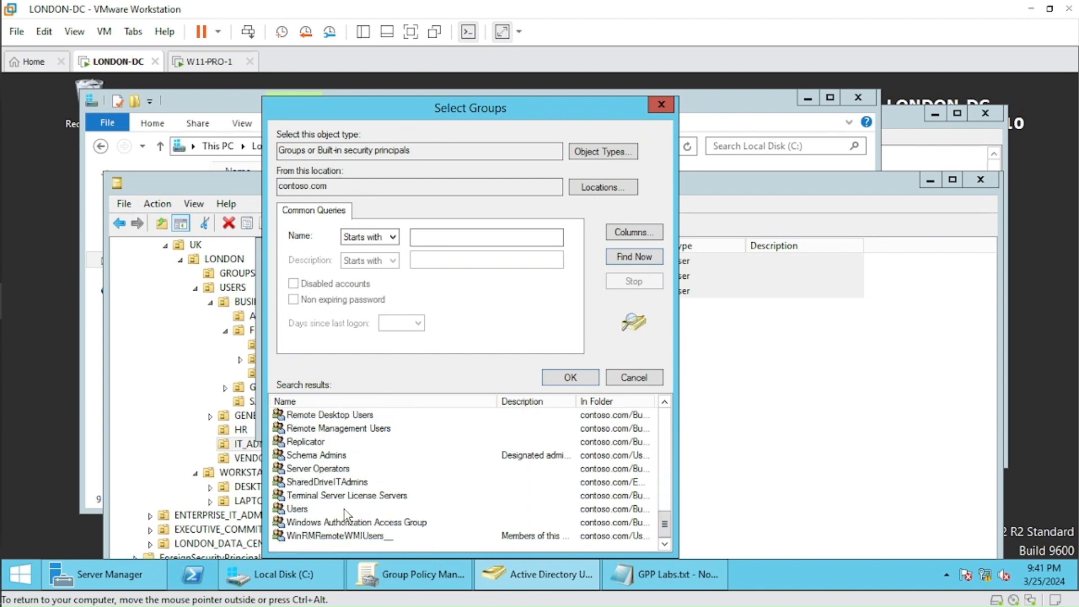
{"action": "left_click", "coordinate": [365, 487]}
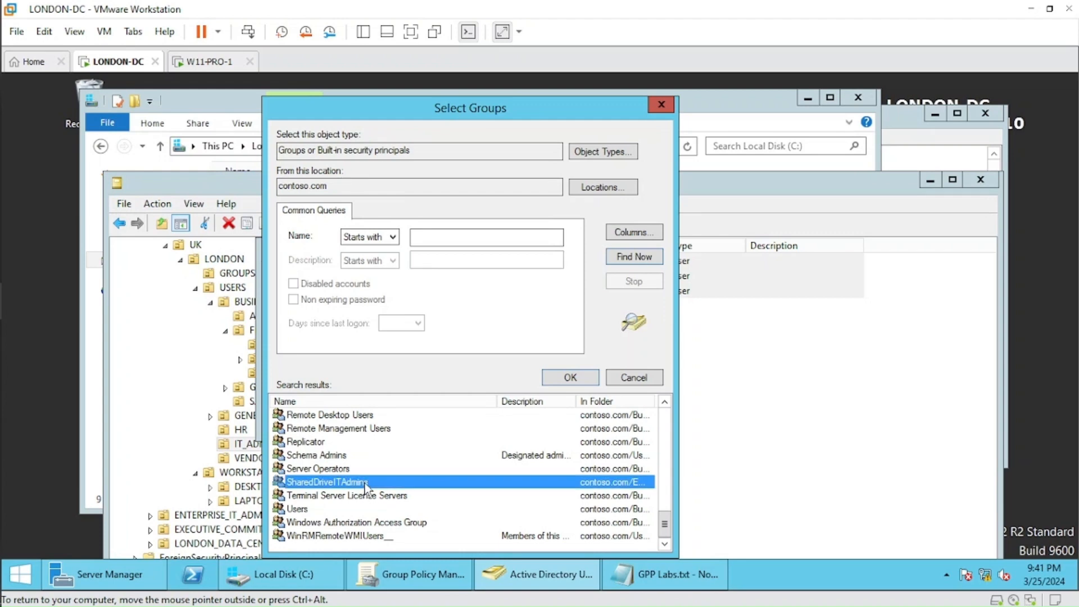
{"action": "left_click", "coordinate": [558, 379]}
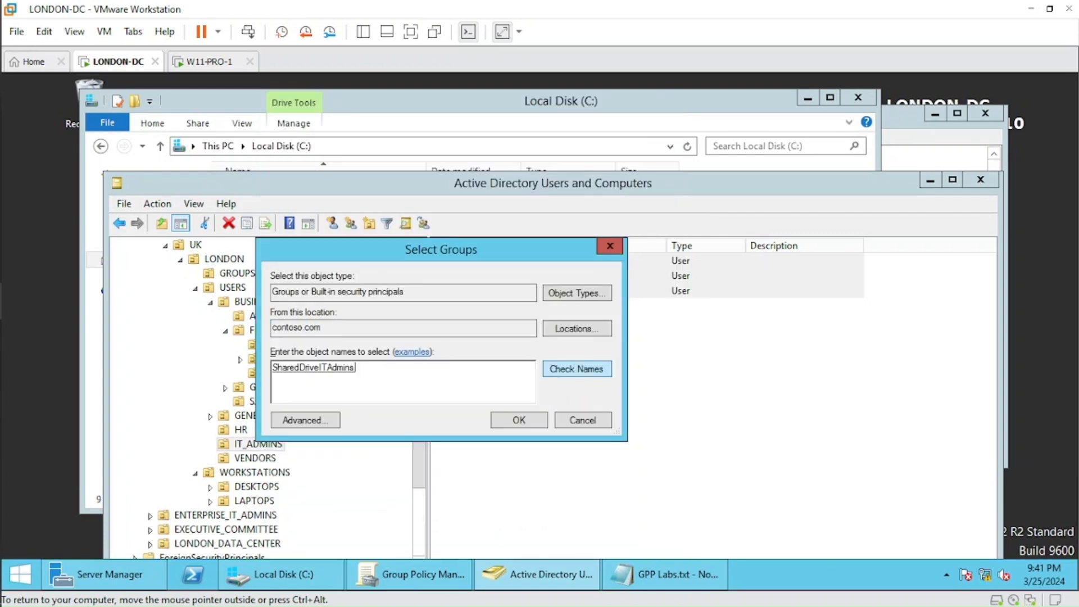
{"action": "left_click", "coordinate": [523, 421]}
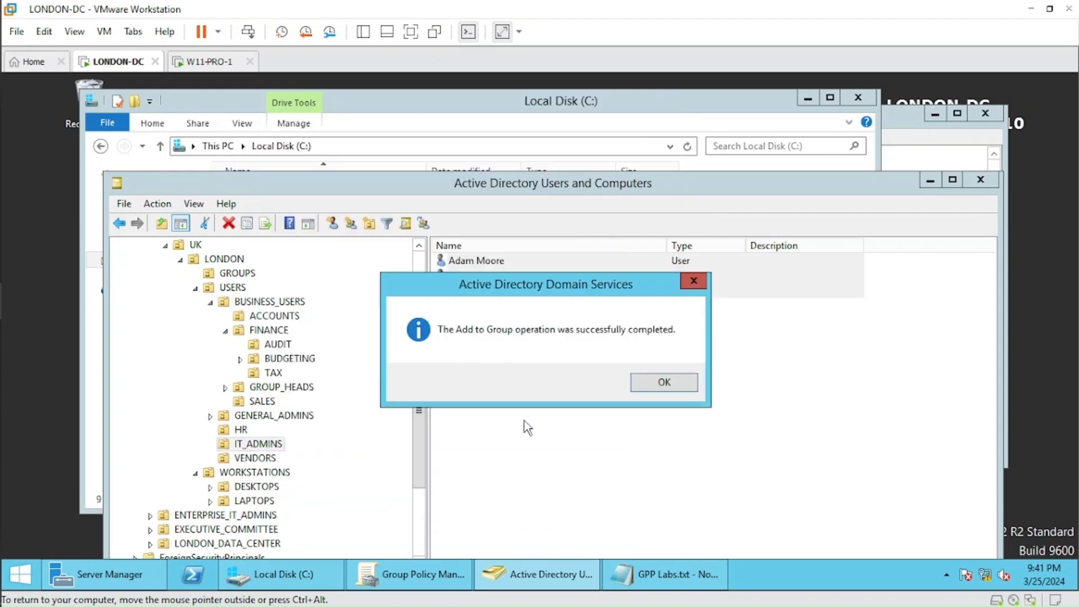
{"action": "left_click", "coordinate": [665, 382]}
{"action": "left_click", "coordinate": [480, 300]}
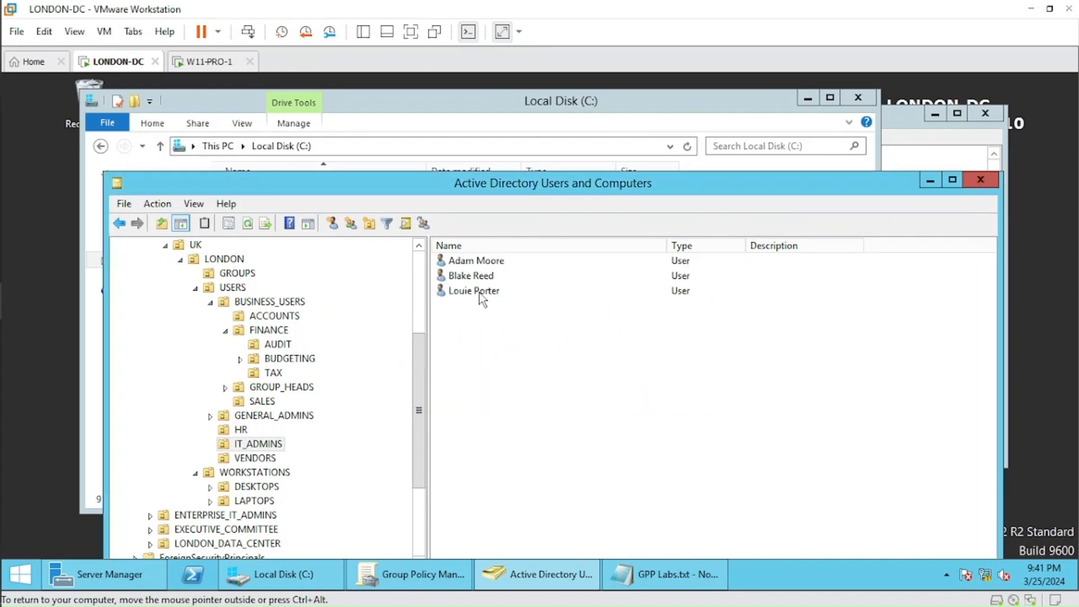
Check the group memberships of the third user in London's IT_ADMINS organizational unit, widening the name column to read full group names.
{"action": "left_click", "coordinate": [461, 293]}
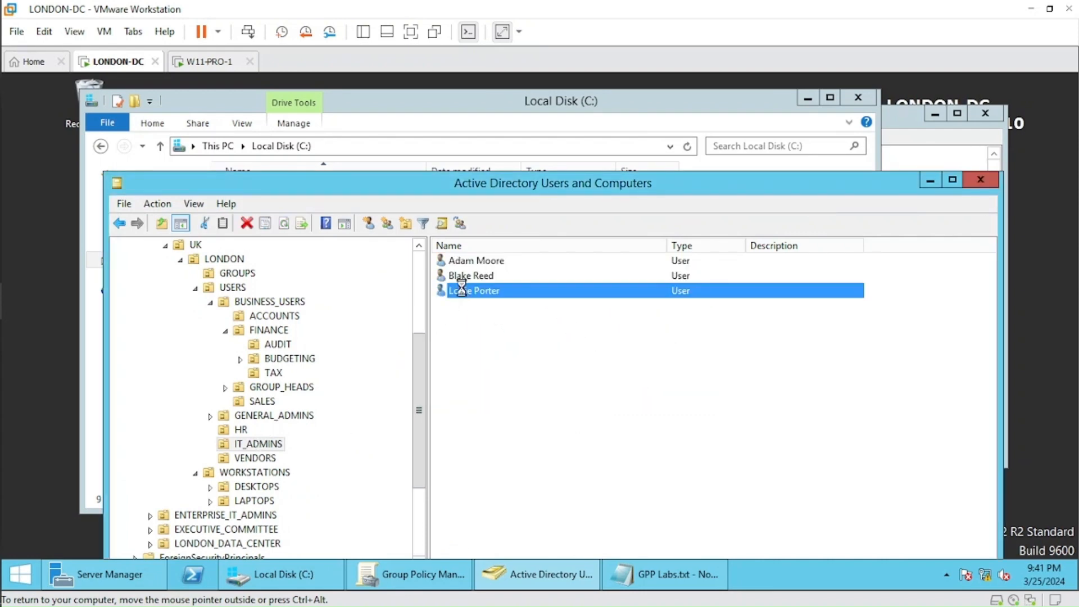
{"action": "double_click", "coordinate": [461, 293]}
{"action": "left_click_drag", "start_coordinate": [202, 92], "coordinate": [511, 135]}
{"action": "left_click", "coordinate": [460, 158]}
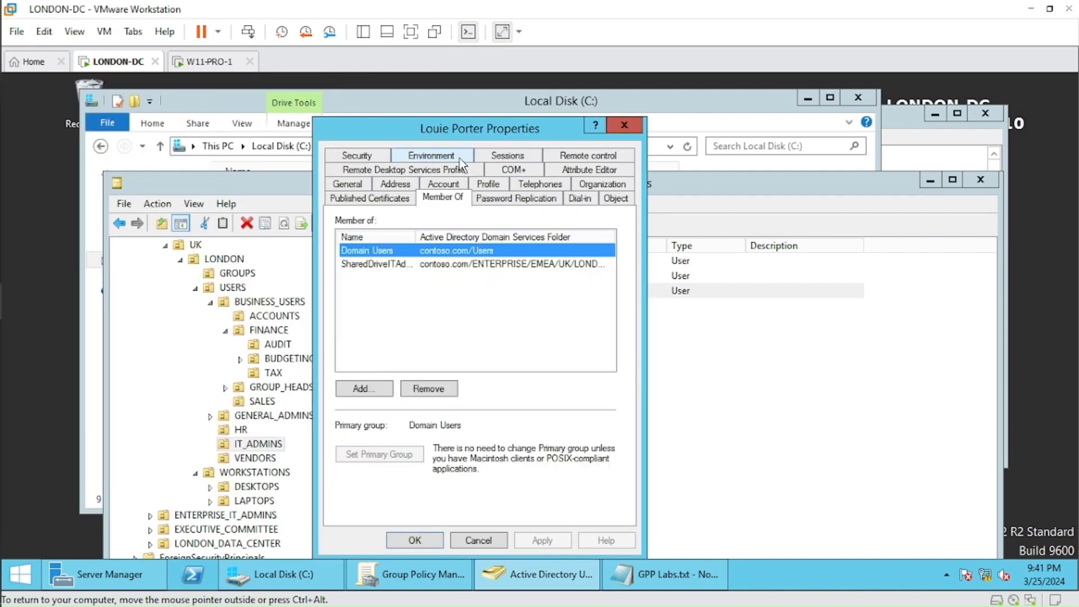
{"action": "left_click", "coordinate": [454, 293]}
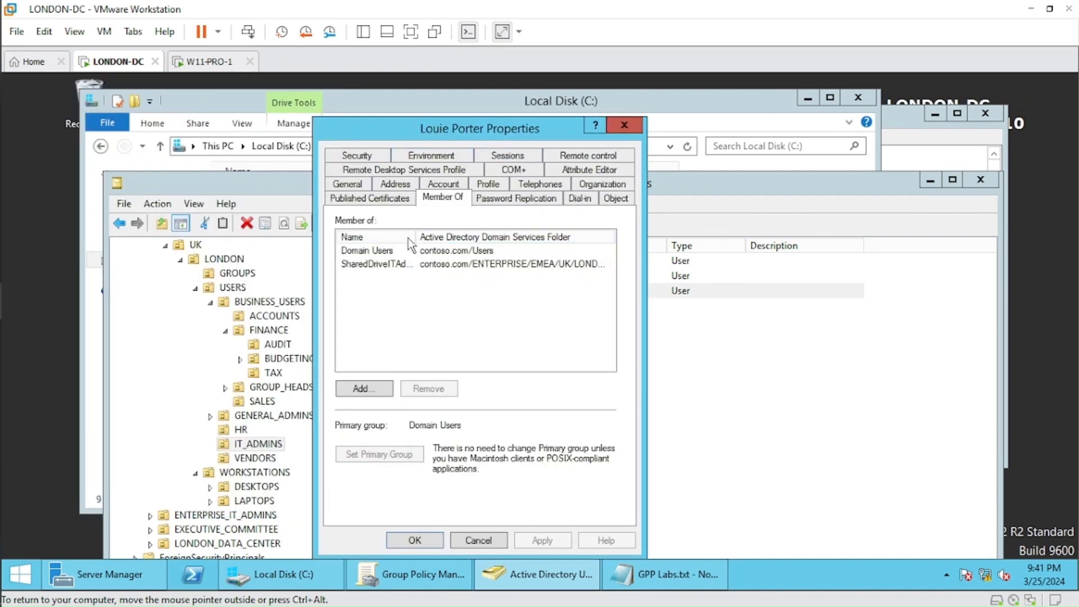
{"action": "left_click_drag", "start_coordinate": [416, 236], "coordinate": [469, 236]}
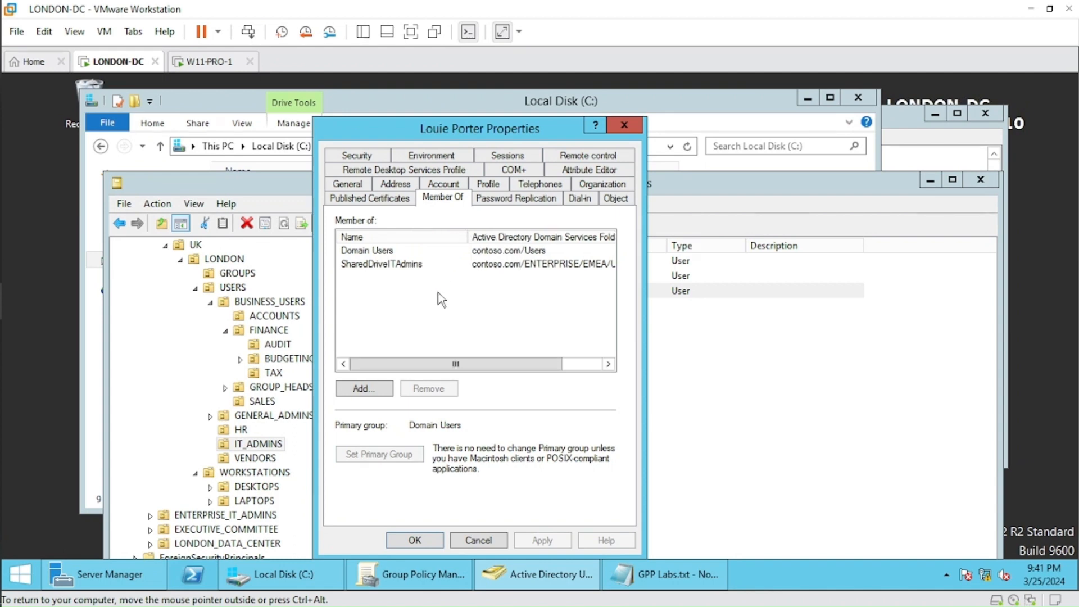
{"action": "left_click", "coordinate": [469, 539]}
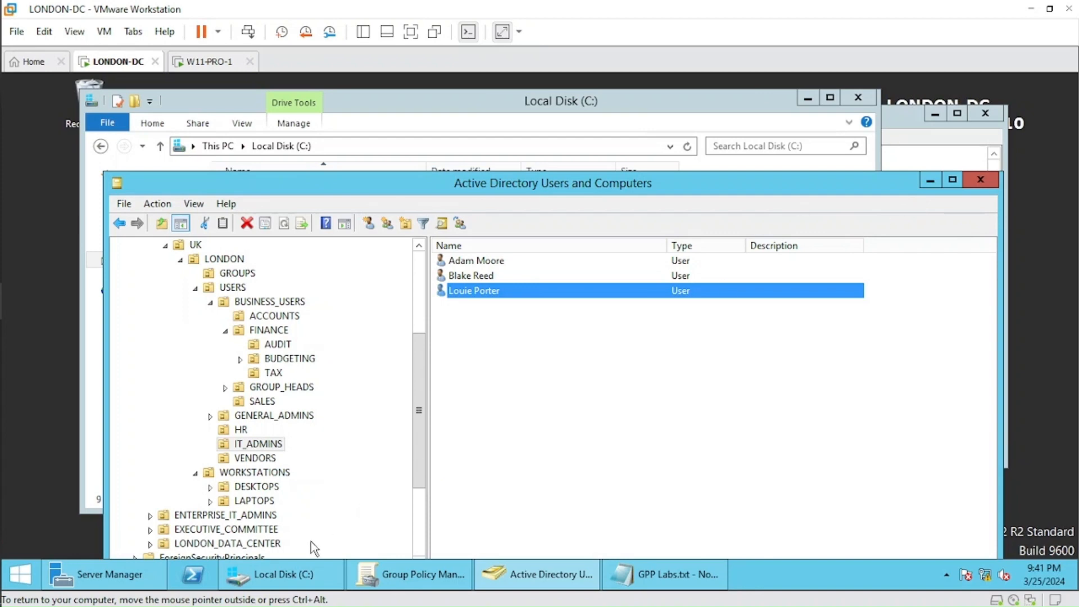
Create a folder named IT Support in the root of Local Disk (C:).
{"action": "left_click", "coordinate": [283, 574]}
{"action": "right_click", "coordinate": [291, 361]}
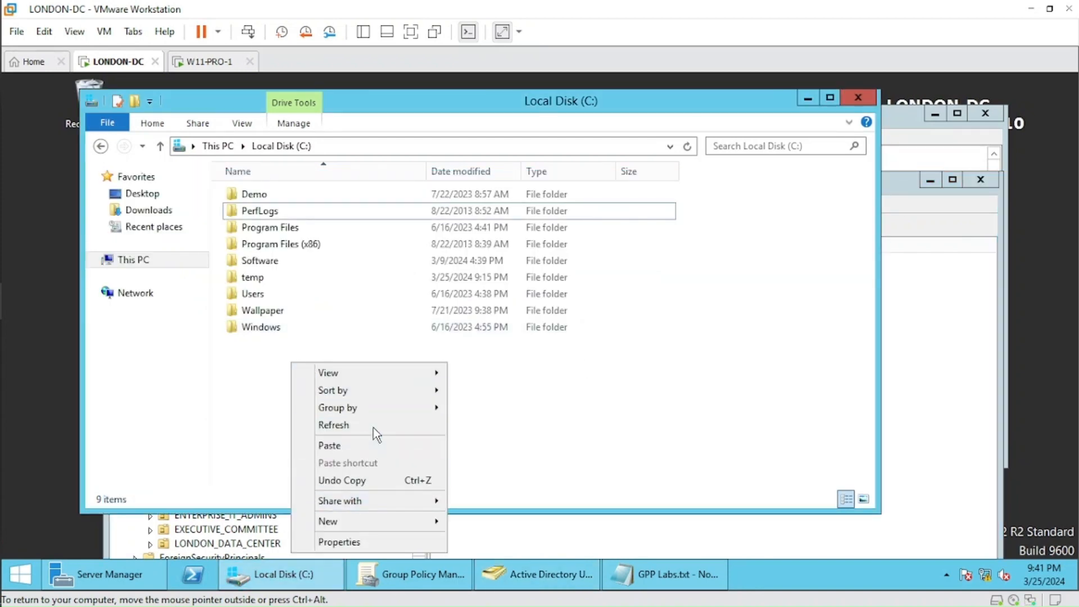
{"action": "mouse_move", "coordinate": [390, 508]}
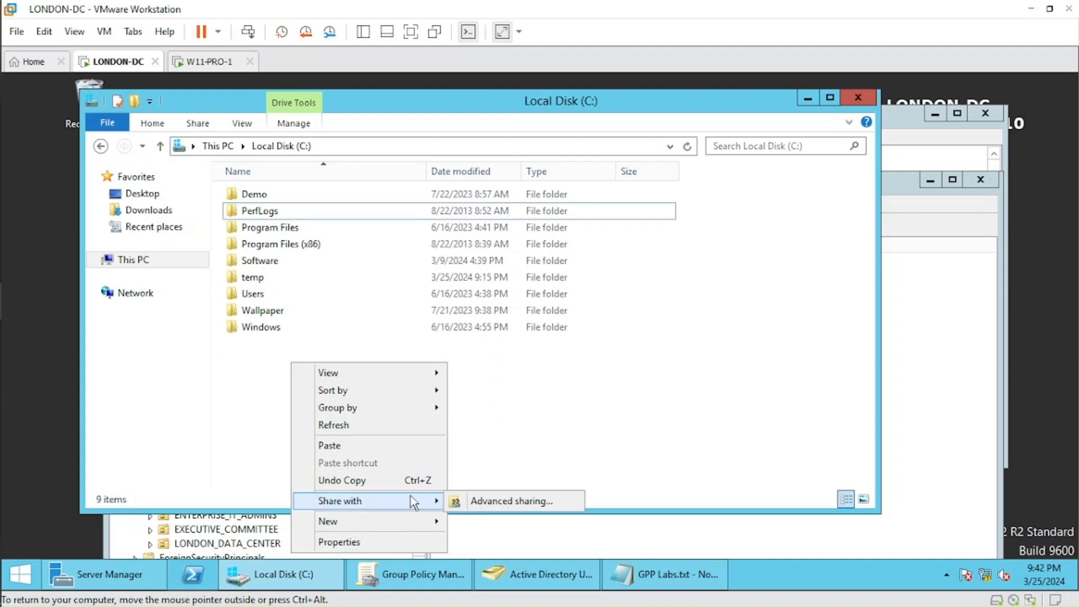
{"action": "mouse_move", "coordinate": [373, 387]}
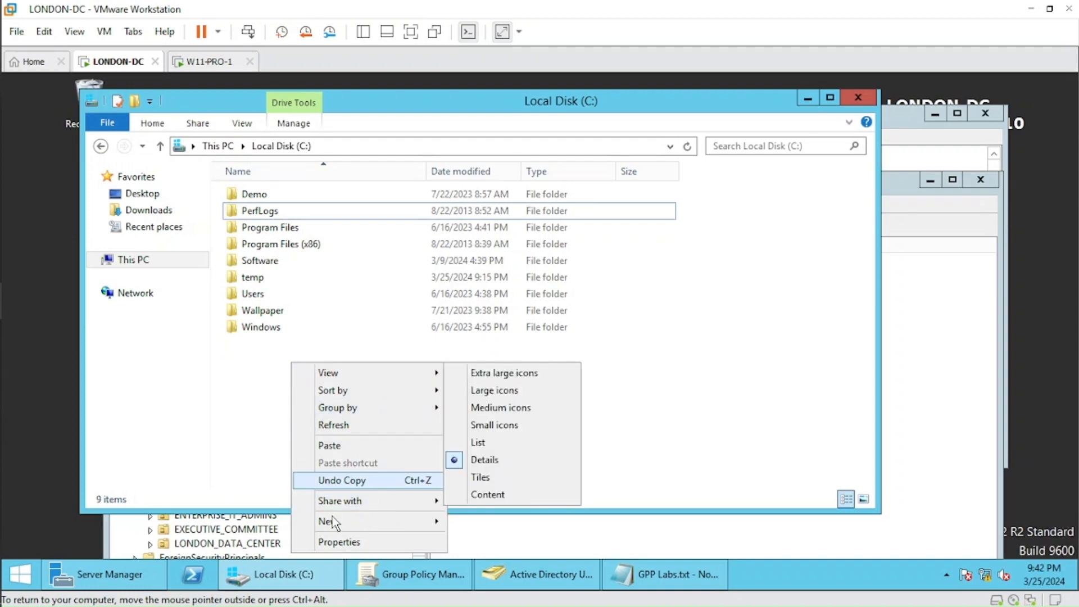
{"action": "mouse_move", "coordinate": [340, 521]}
{"action": "left_click", "coordinate": [486, 419]}
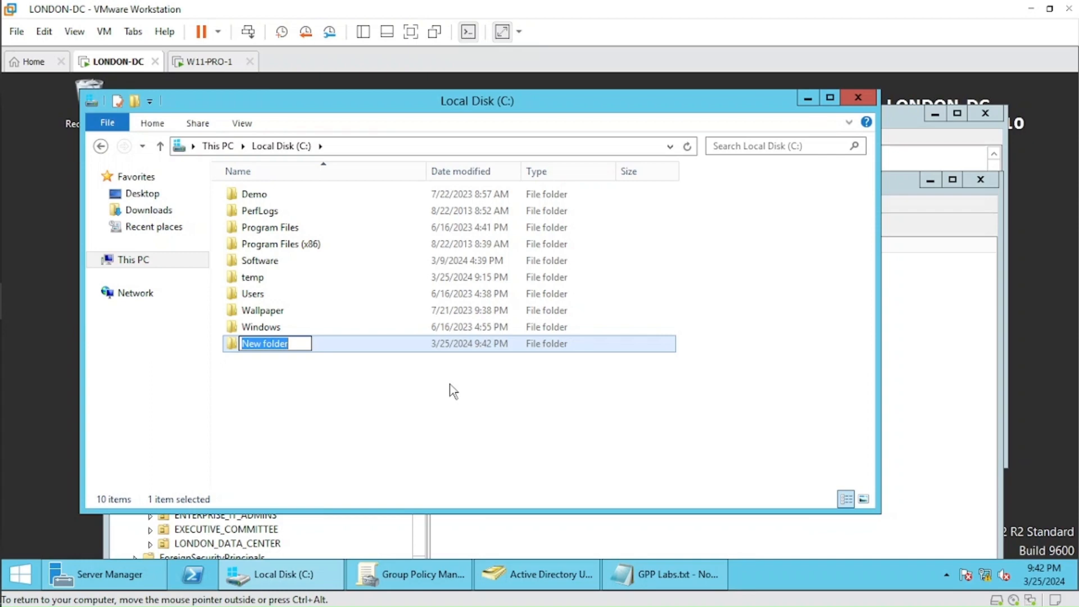
{"action": "type", "text": "IT"}
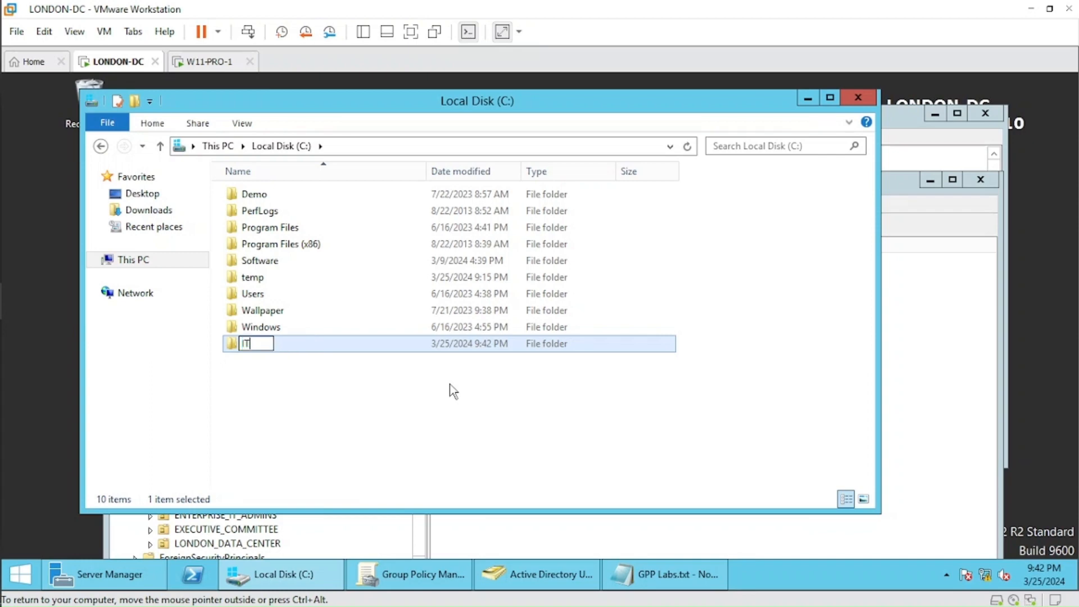
{"action": "type", "text": " Support"}
{"action": "left_click", "coordinate": [362, 374]}
Add the SharedDriveITAdmins group to the security permissions of the IT Support folder, resolving it from the partial name "share".
{"action": "right_click", "coordinate": [261, 349]}
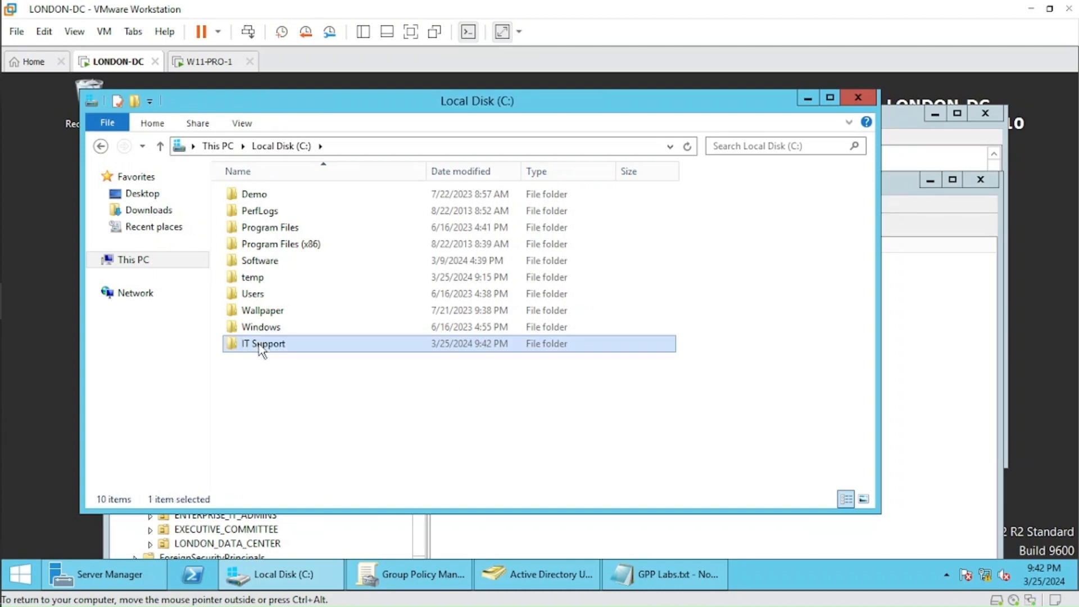
{"action": "left_click", "coordinate": [307, 332]}
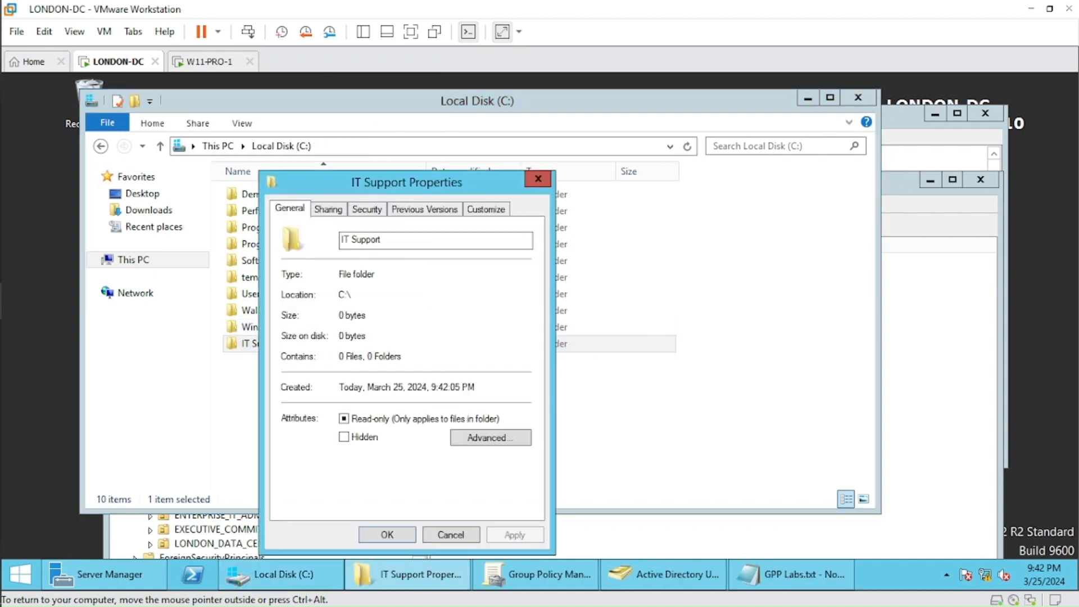
{"action": "left_click", "coordinate": [369, 210]}
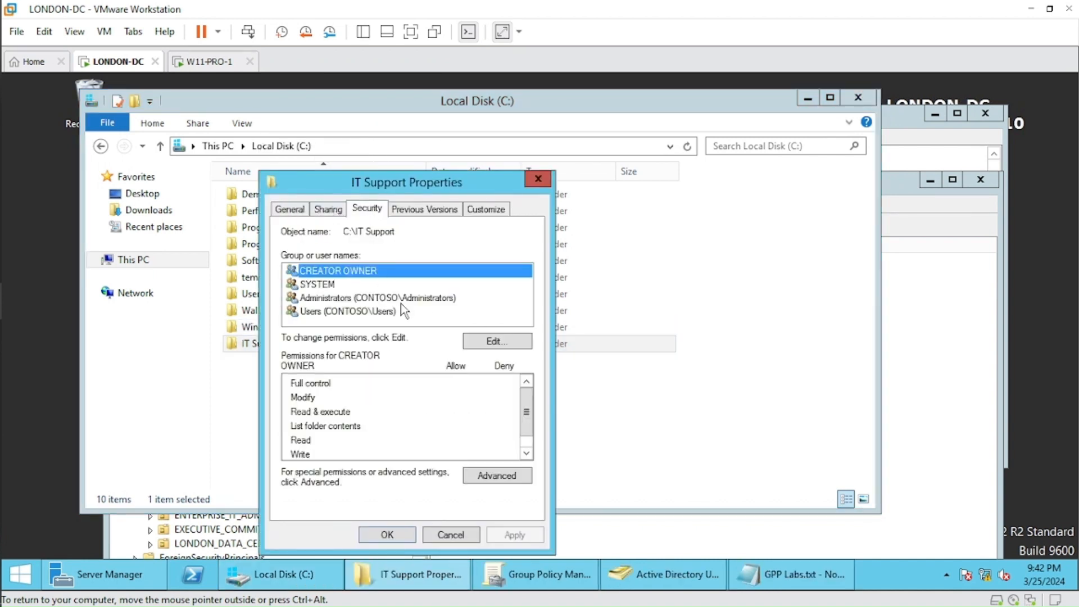
{"action": "left_click", "coordinate": [493, 340]}
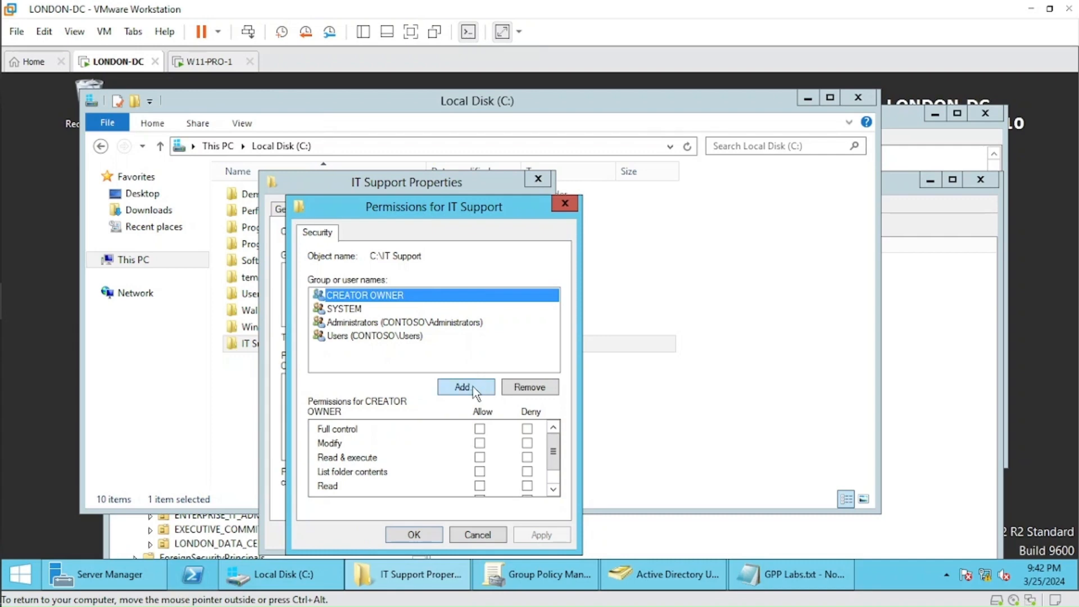
{"action": "left_click", "coordinate": [474, 387]}
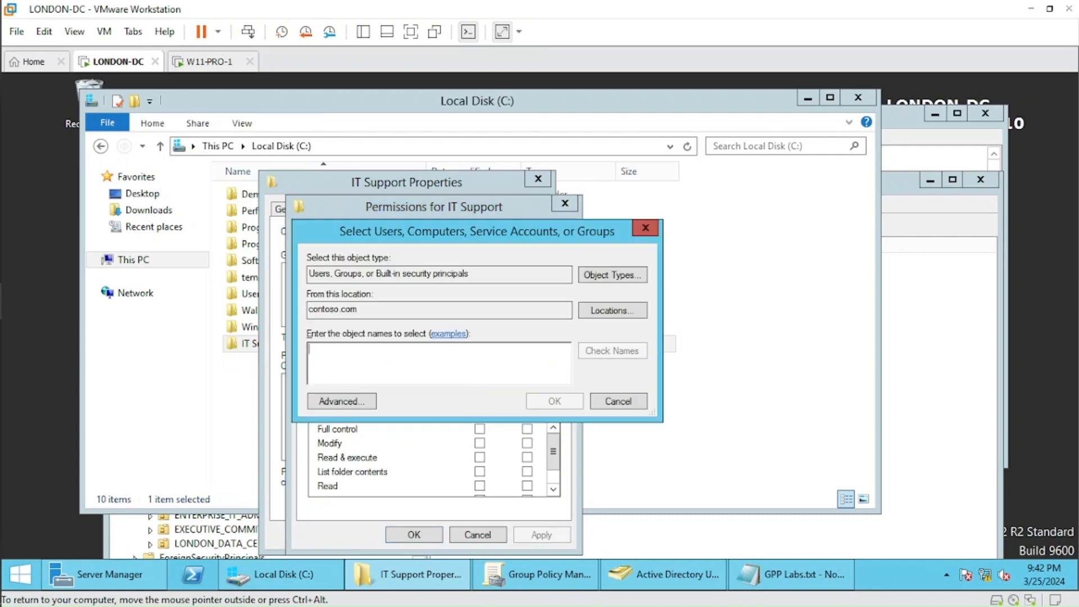
{"action": "type", "text": "share"}
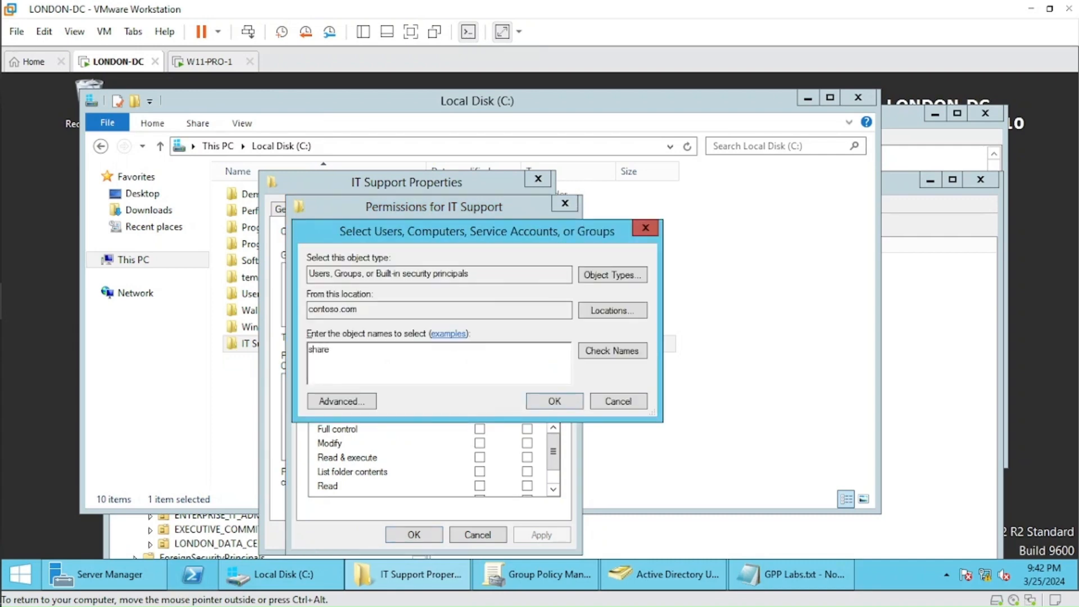
{"action": "left_click", "coordinate": [605, 350]}
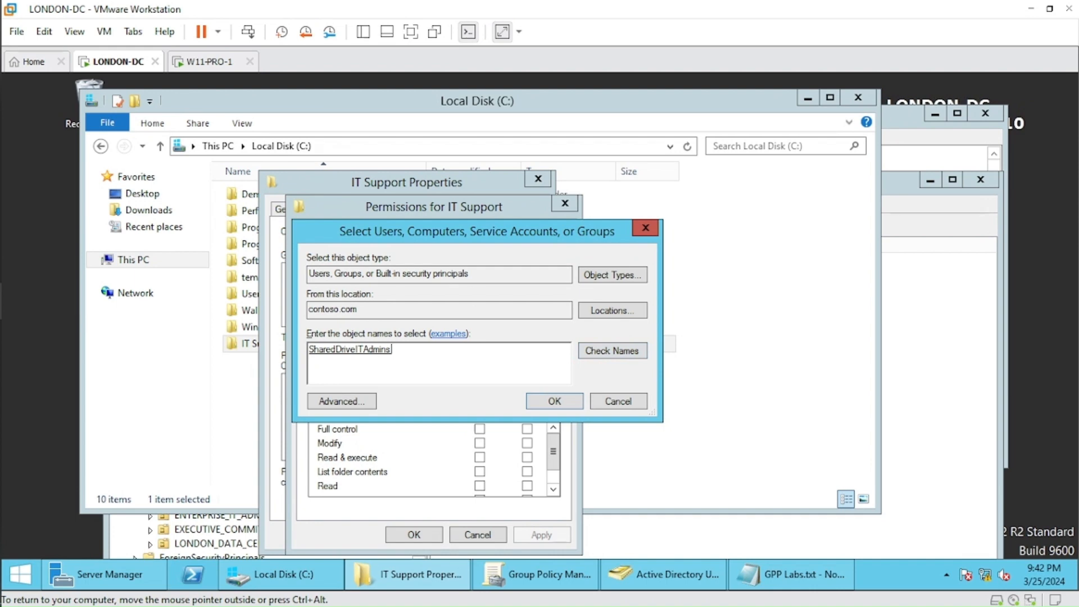
{"action": "left_click_drag", "start_coordinate": [483, 231], "coordinate": [511, 225]}
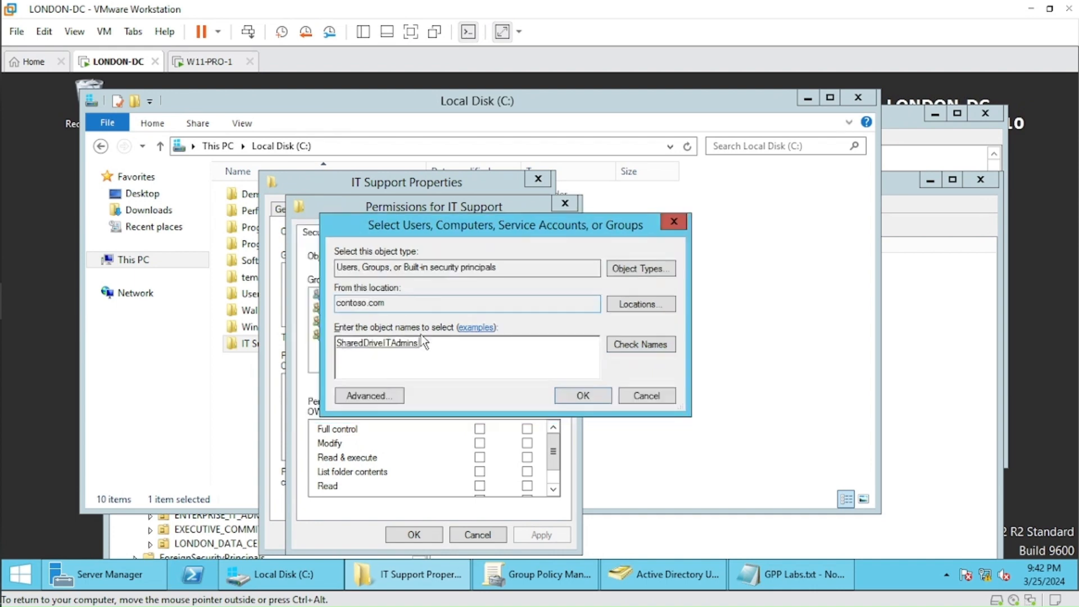
{"action": "left_click", "coordinate": [579, 395]}
Allow SharedDriveITAdmins full control of the IT Support folder and apply the permissions.
{"action": "left_click", "coordinate": [479, 429]}
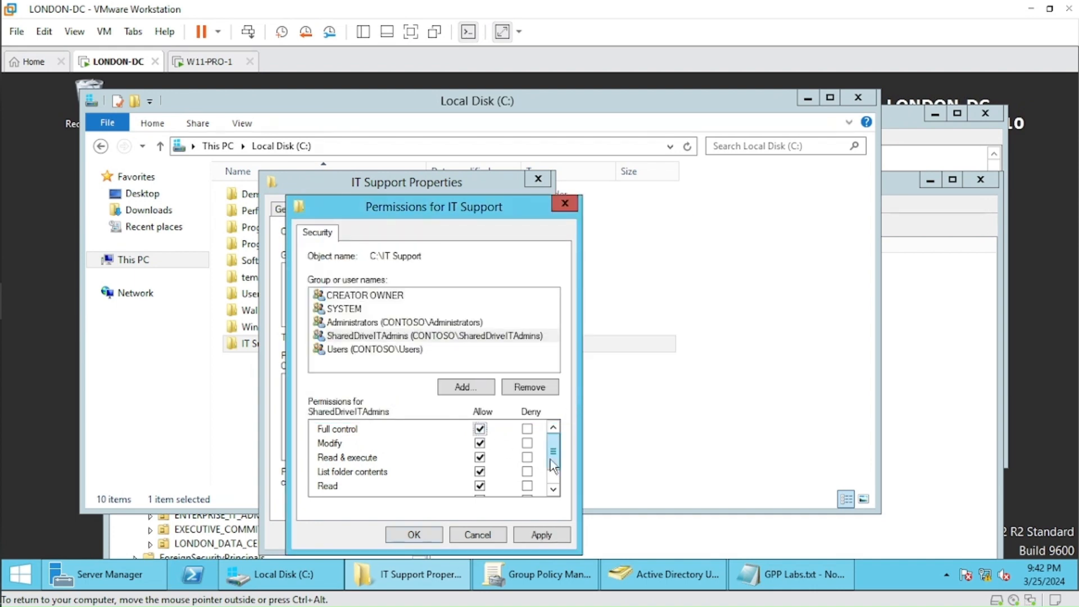
{"action": "scroll", "coordinate": [552, 463], "scroll_direction": "down", "scroll_amount": 1}
{"action": "scroll", "coordinate": [553, 458], "scroll_direction": "up", "scroll_amount": 1}
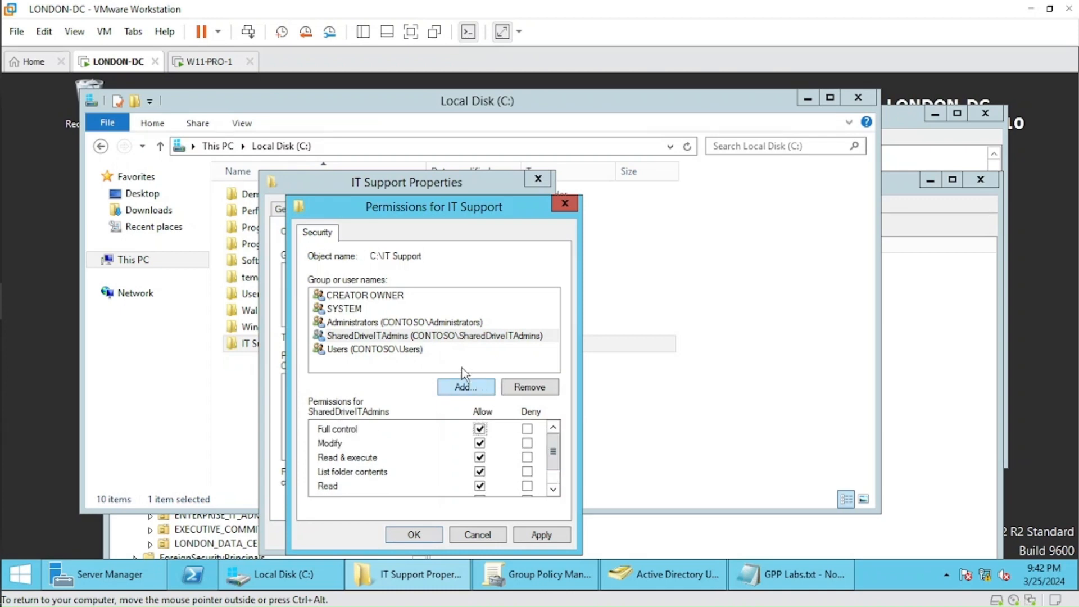
{"action": "left_click", "coordinate": [451, 337]}
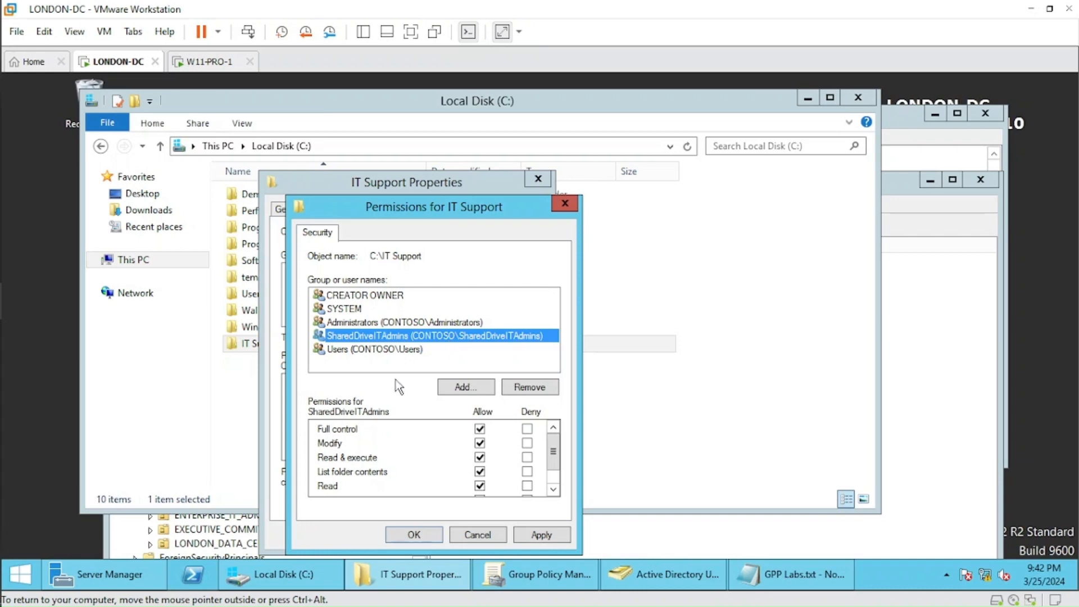
{"action": "left_click", "coordinate": [374, 366]}
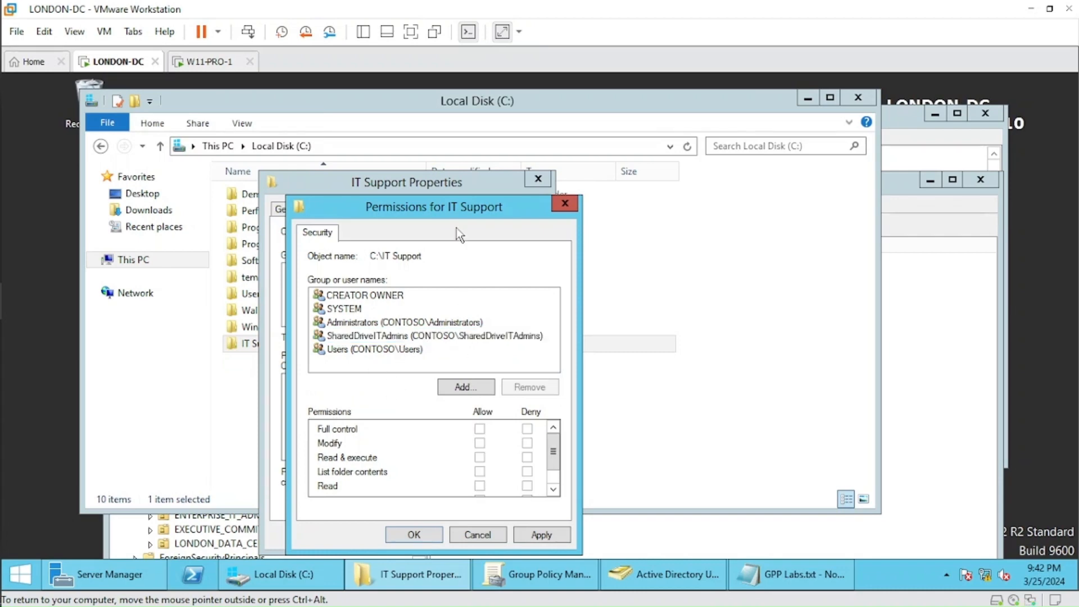
{"action": "left_click_drag", "start_coordinate": [449, 206], "coordinate": [485, 152]}
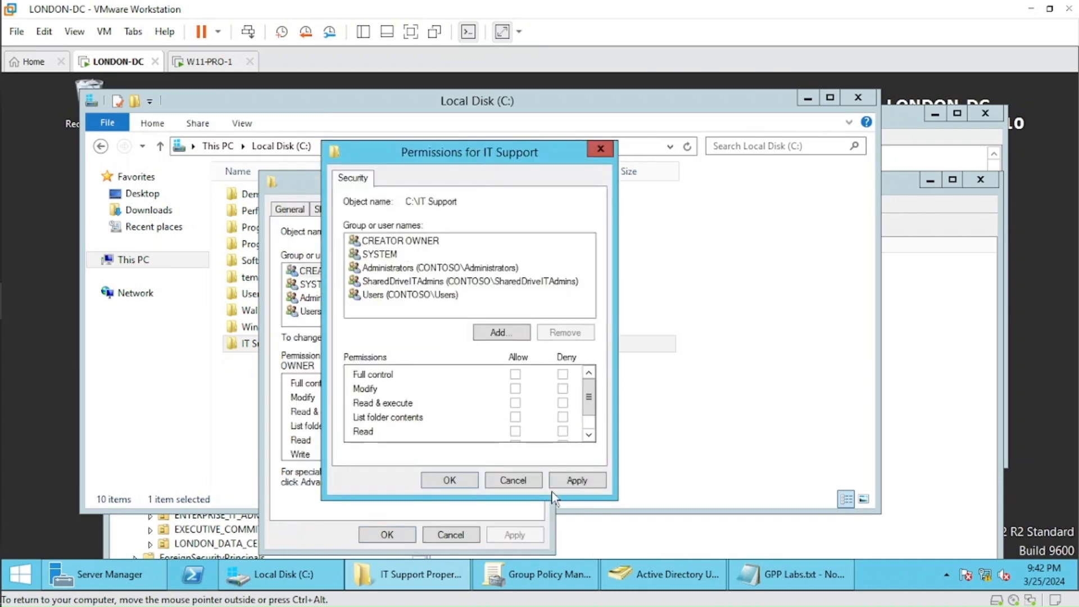
{"action": "left_click", "coordinate": [576, 481]}
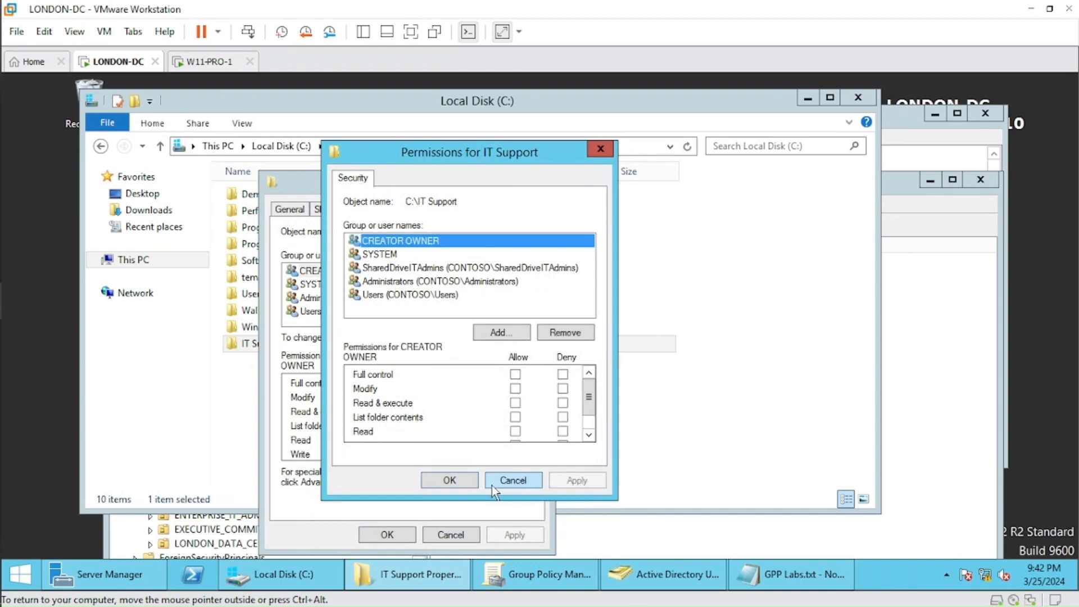
{"action": "left_click", "coordinate": [446, 481]}
{"action": "left_click", "coordinate": [386, 535]}
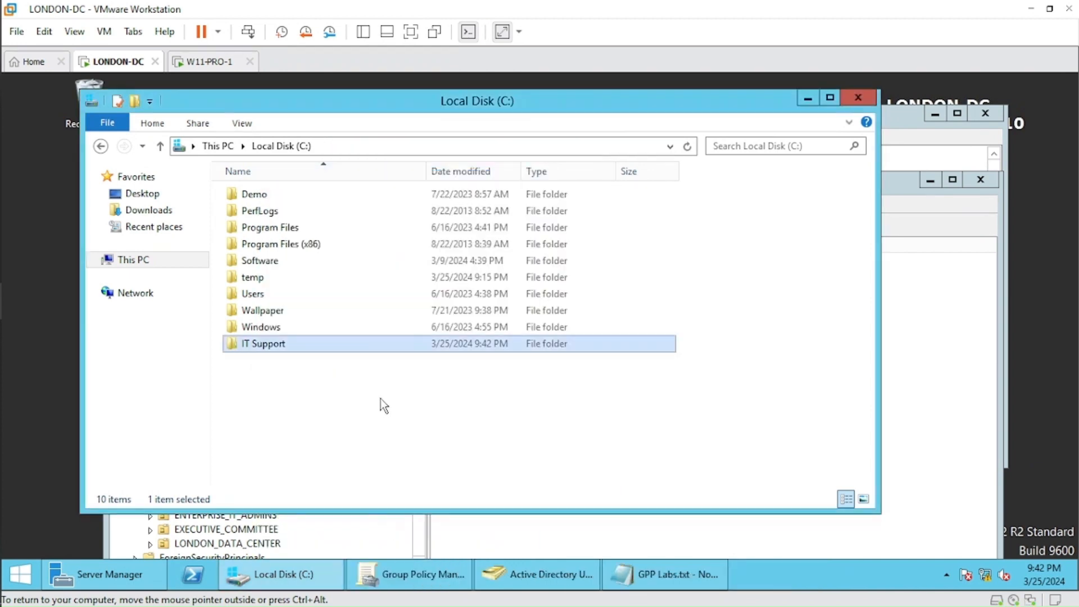
Share the IT Support folder on the network with Everyone at the Read/Write permission level.
{"action": "right_click", "coordinate": [268, 345]}
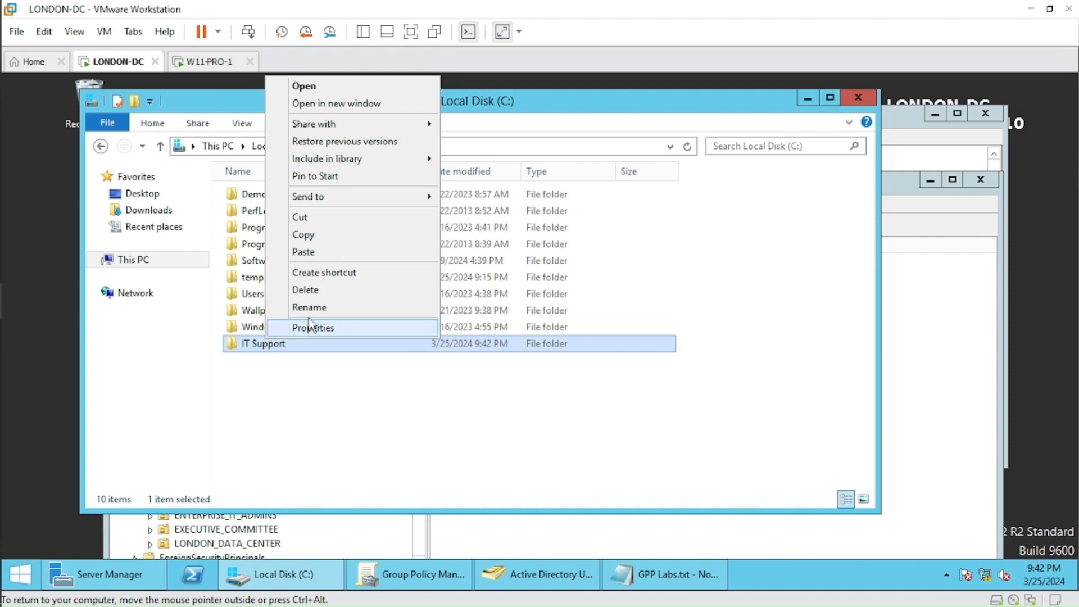
{"action": "left_click", "coordinate": [325, 329]}
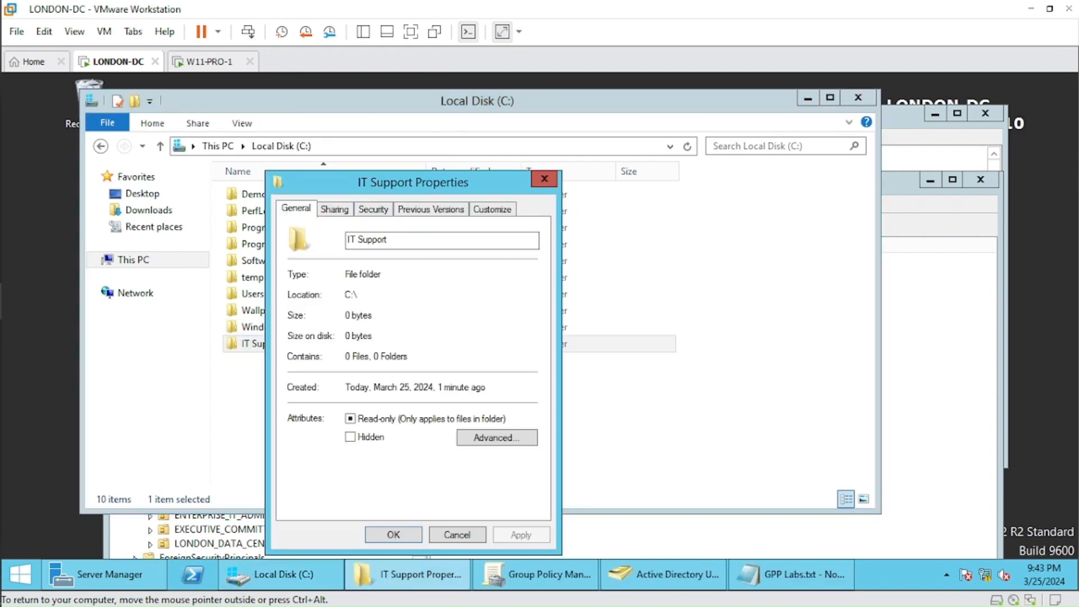
{"action": "left_click", "coordinate": [340, 212]}
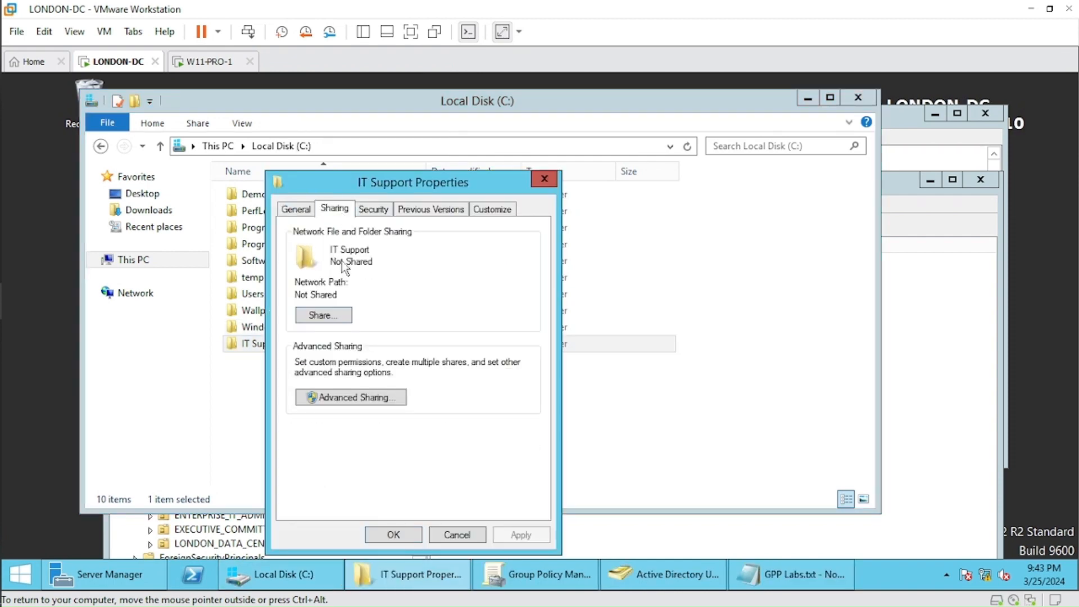
{"action": "left_click", "coordinate": [331, 315]}
{"action": "left_click", "coordinate": [528, 334]}
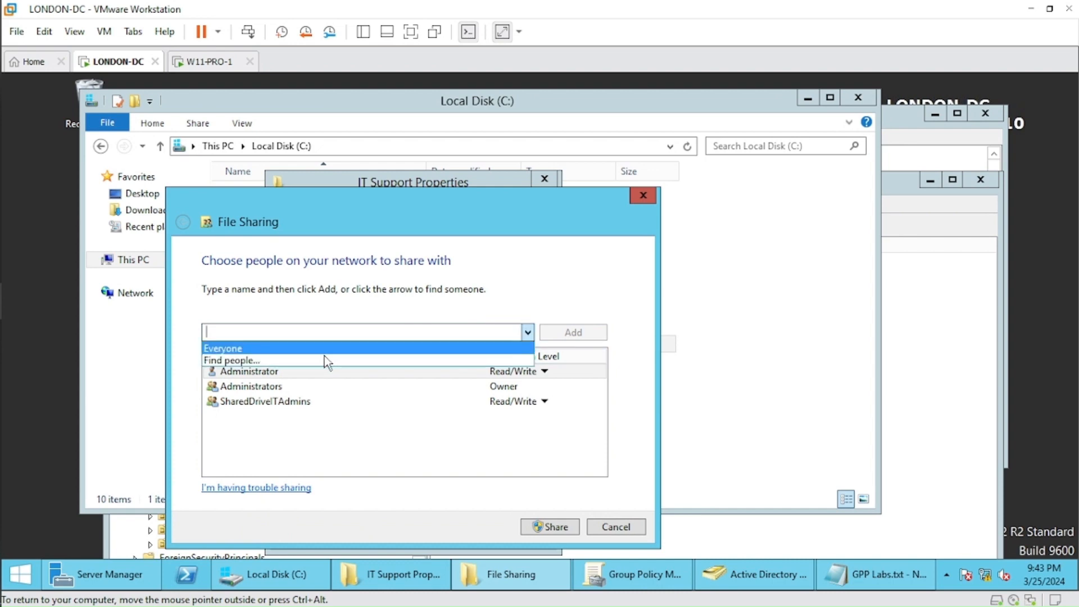
{"action": "left_click", "coordinate": [306, 354]}
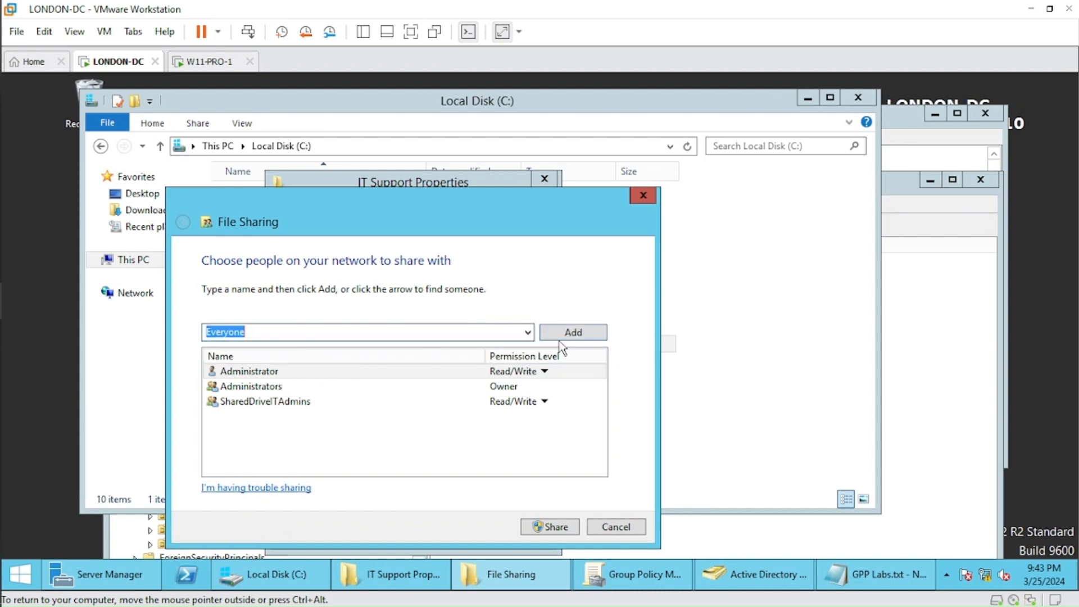
{"action": "left_click", "coordinate": [573, 332]}
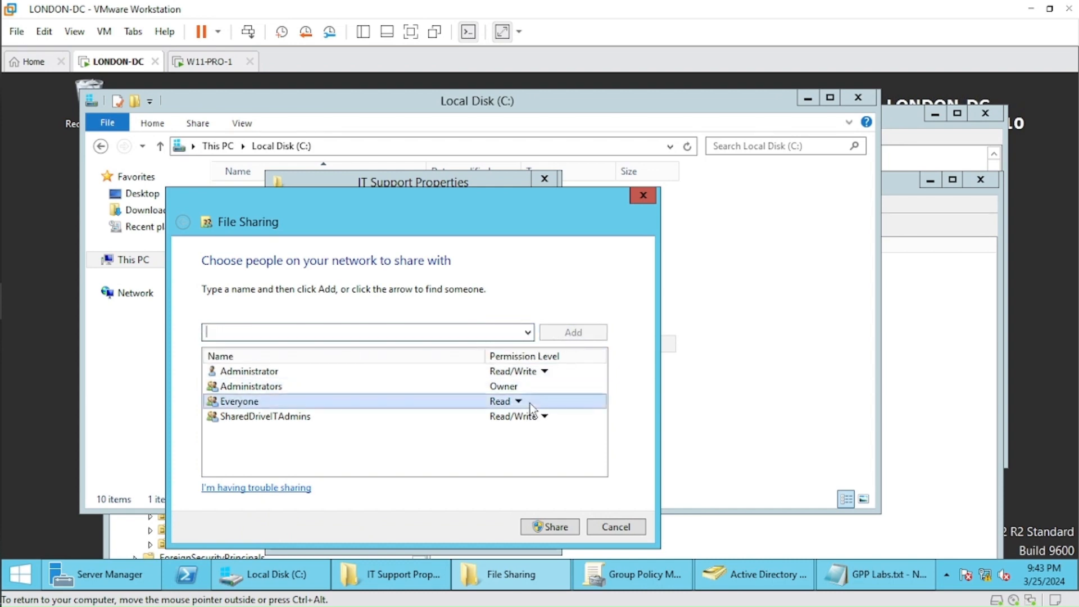
{"action": "left_click", "coordinate": [518, 402]}
{"action": "left_click", "coordinate": [552, 423]}
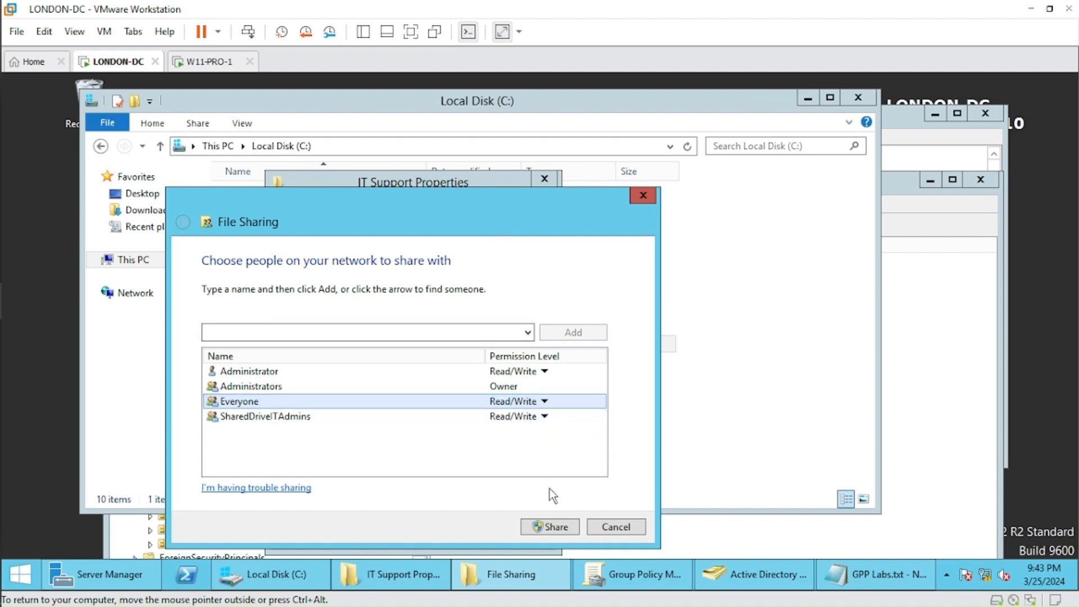
{"action": "left_click", "coordinate": [549, 527]}
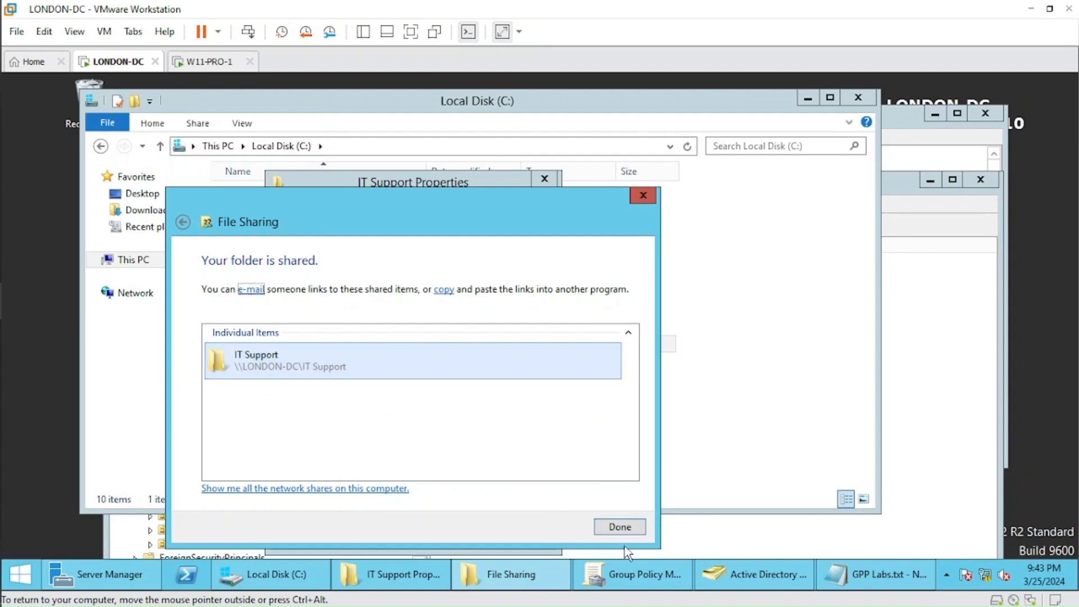
{"action": "left_click", "coordinate": [624, 528]}
Copy the IT Support share's network path, \\LONDON-DC\IT Support, from the folder's sharing properties.
{"action": "left_click_drag", "start_coordinate": [396, 295], "coordinate": [294, 295]}
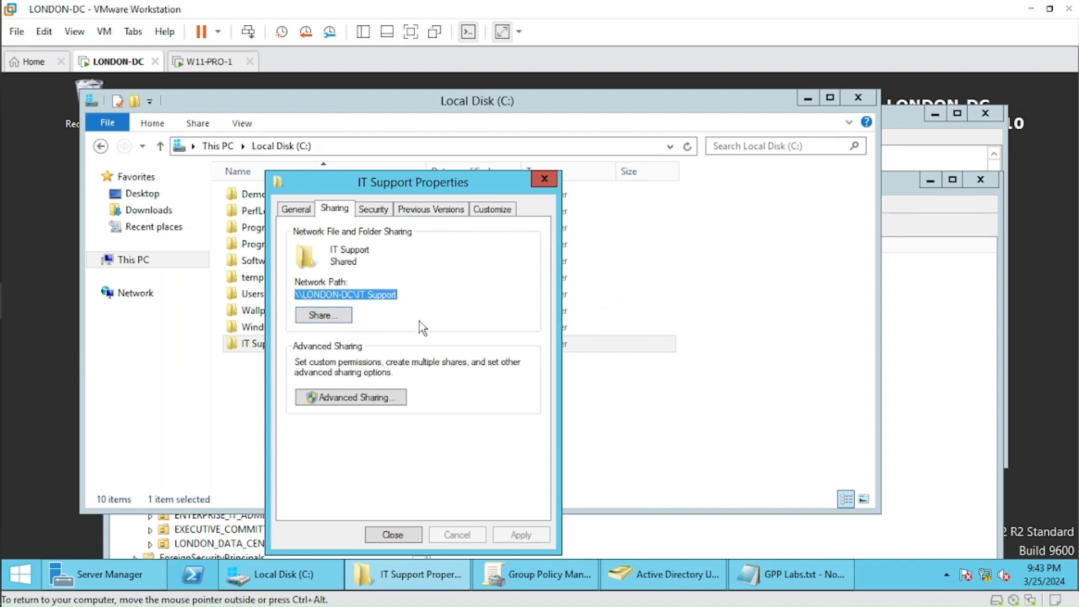
{"action": "left_click_drag", "start_coordinate": [397, 295], "coordinate": [294, 294]}
{"action": "right_click", "coordinate": [301, 294]}
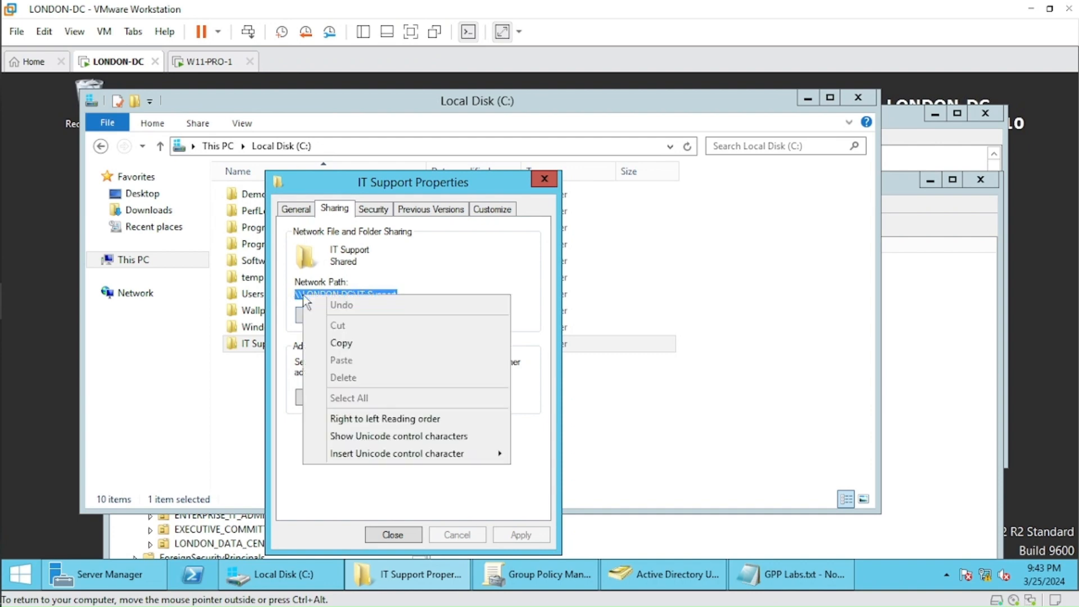
{"action": "left_click", "coordinate": [356, 343]}
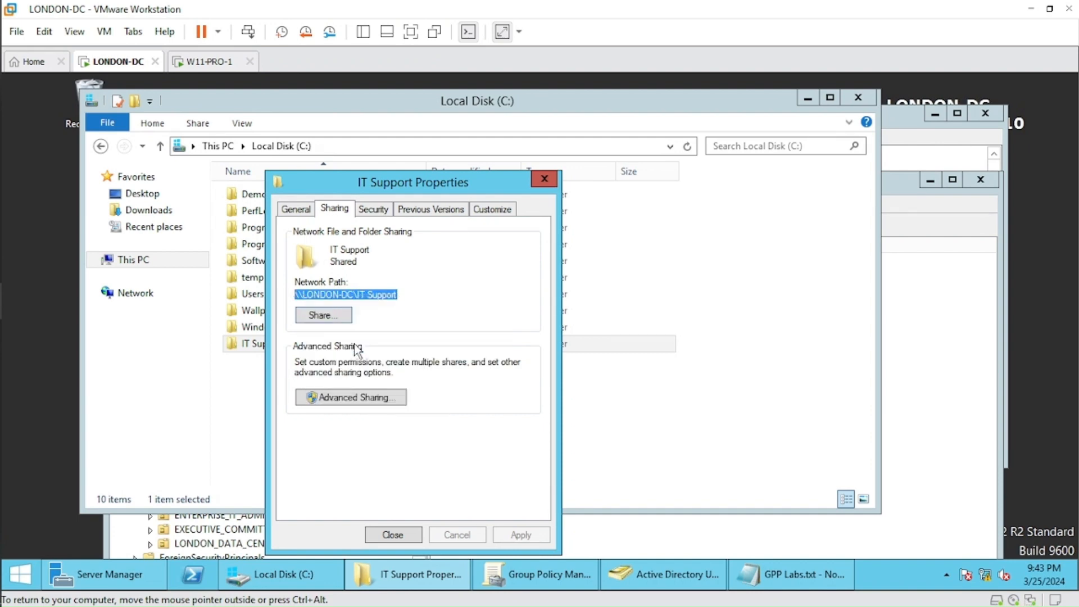
Paste the share path \\LONDON-DC\IT Support below the task list in GPP Labs.txt and close the IT Support folder's properties.
{"action": "left_click", "coordinate": [779, 586]}
{"action": "left_click", "coordinate": [661, 248]}
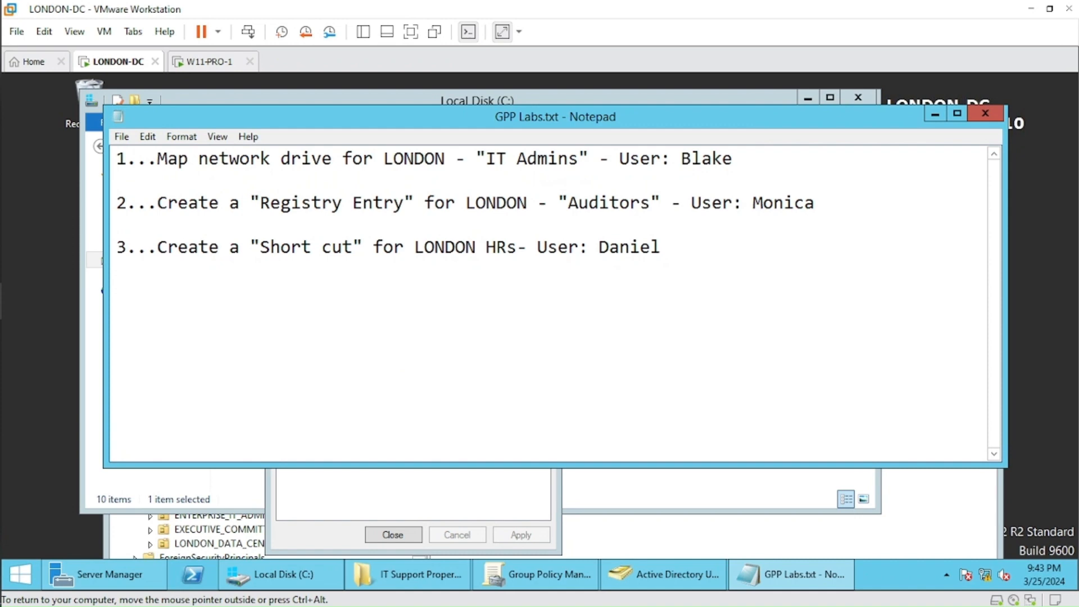
{"action": "key", "text": "ctrl+v"}
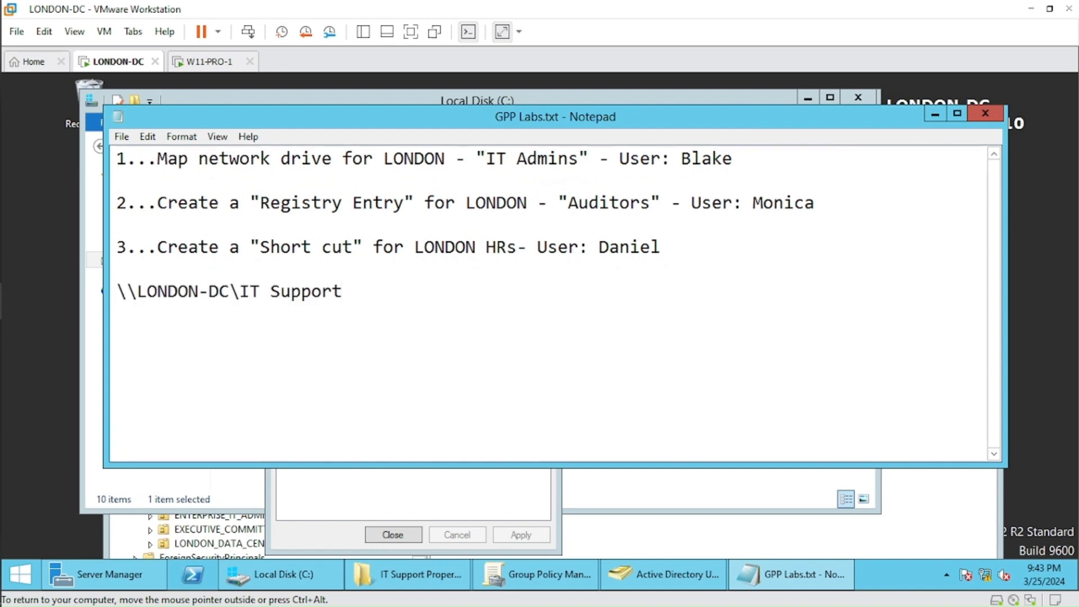
{"action": "left_click", "coordinate": [447, 486]}
{"action": "left_click", "coordinate": [393, 535]}
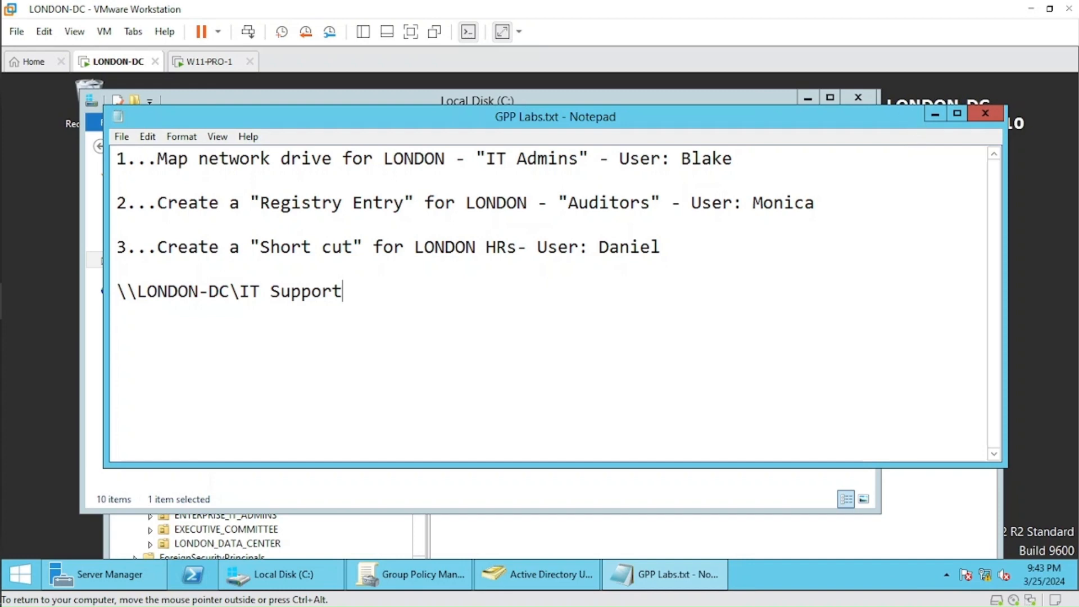
Create a new Group Policy Object named "London IT Admins Shared Drive" in contoso.com, without a source starter GPO.
{"action": "left_click", "coordinate": [428, 576]}
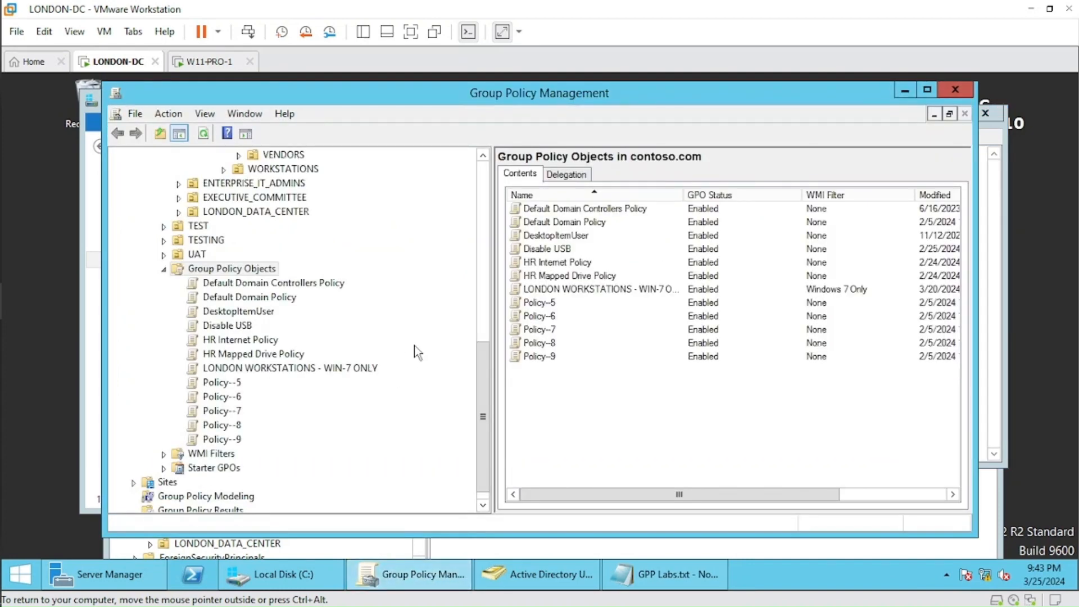
{"action": "right_click", "coordinate": [251, 276]}
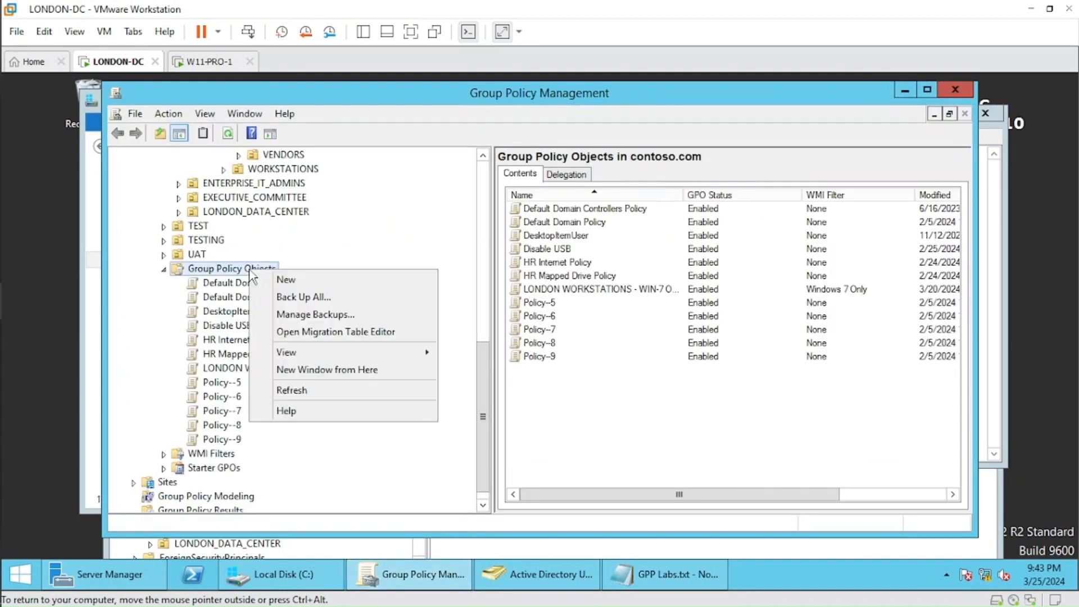
{"action": "left_click", "coordinate": [288, 280]}
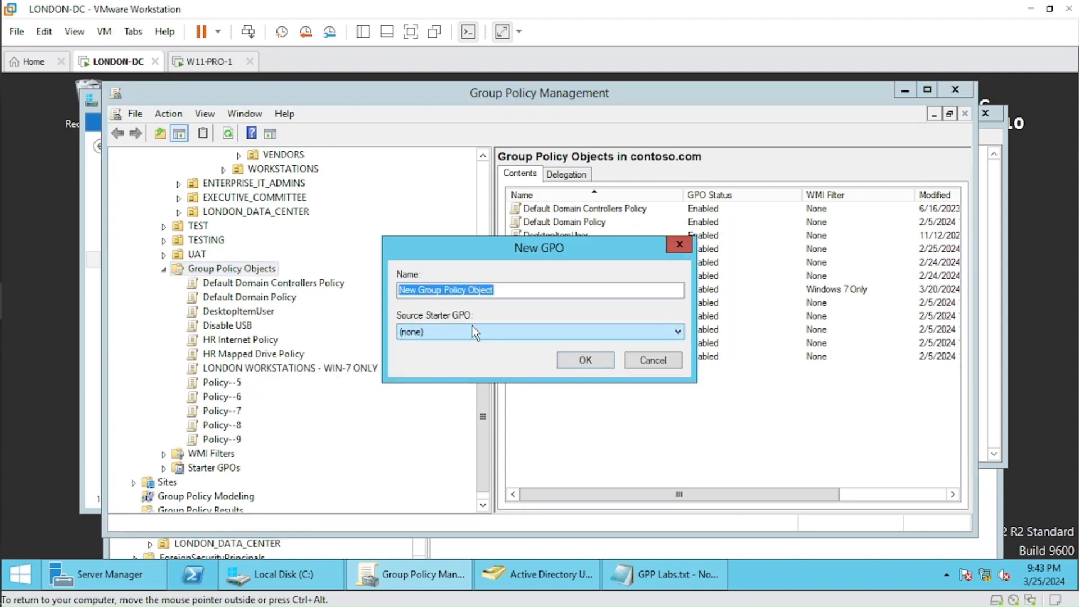
{"action": "type", "text": "Londo"}
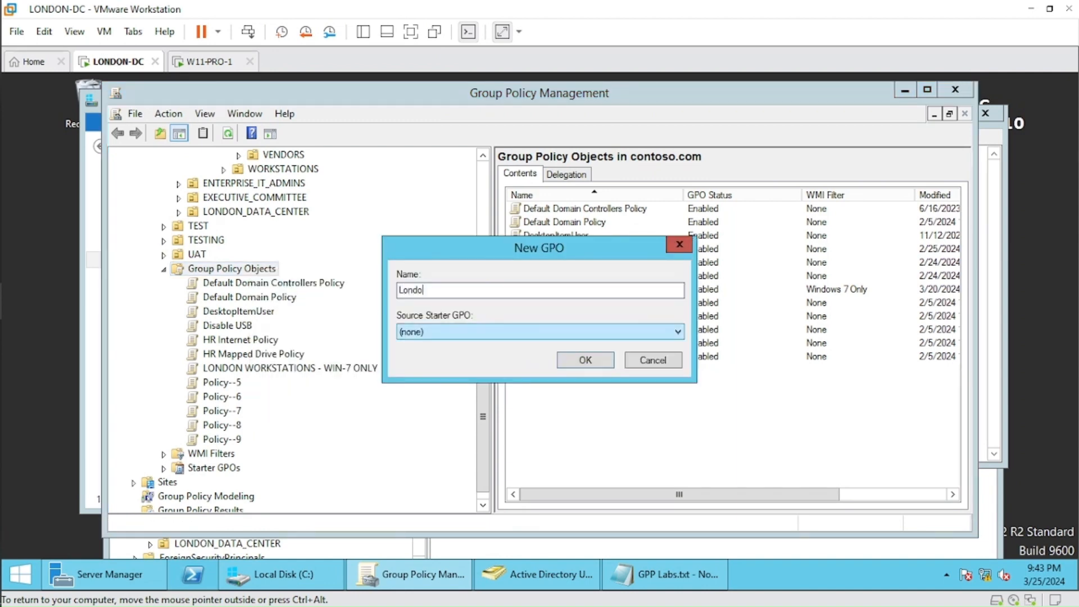
{"action": "type", "text": "n IT Admins Ma"}
{"action": "key", "text": "BackSpace"}
{"action": "key", "text": "BackSpace"}
{"action": "type", "text": "Shared Driv"}
{"action": "left_click", "coordinate": [583, 363]}
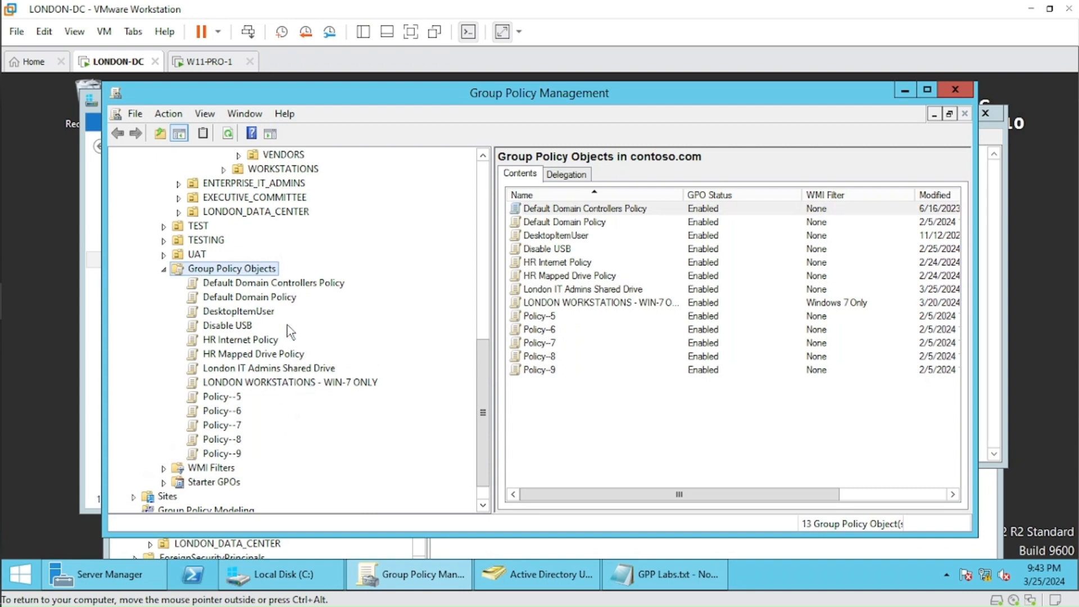
Open the London IT Admins Shared Drive GPO for editing and go to the user-level Drive Maps preferences under Windows Settings.
{"action": "left_click", "coordinate": [272, 372]}
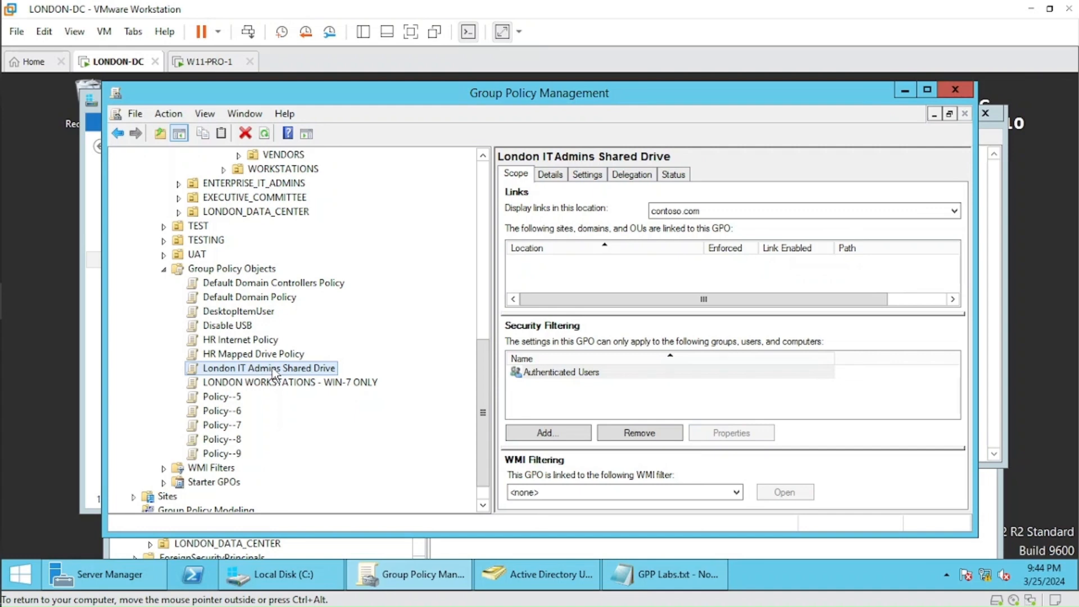
{"action": "right_click", "coordinate": [274, 373]}
{"action": "left_click", "coordinate": [348, 134]}
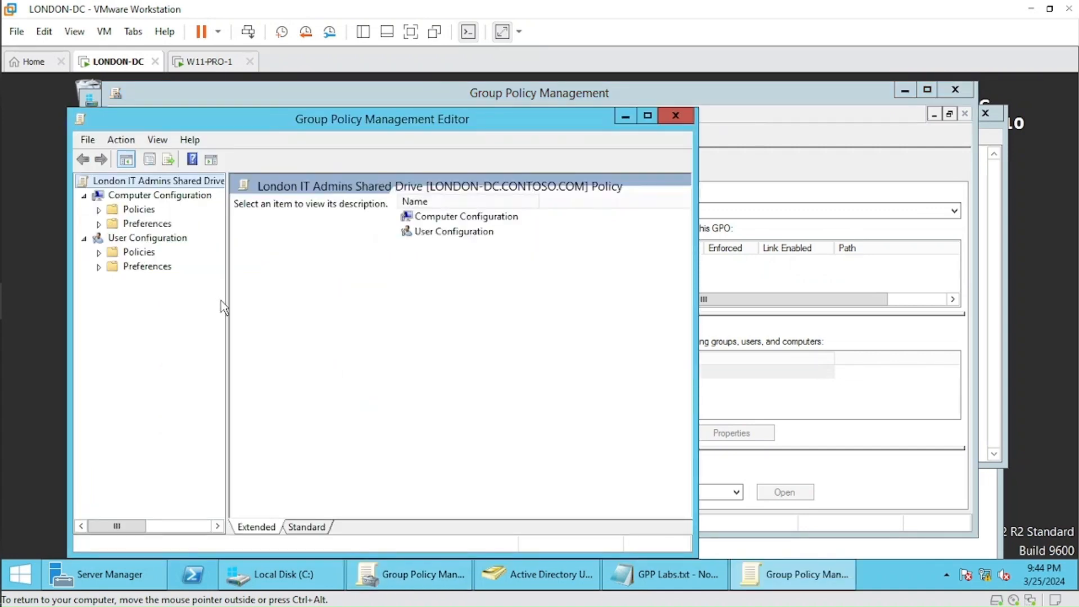
{"action": "left_click", "coordinate": [100, 267]}
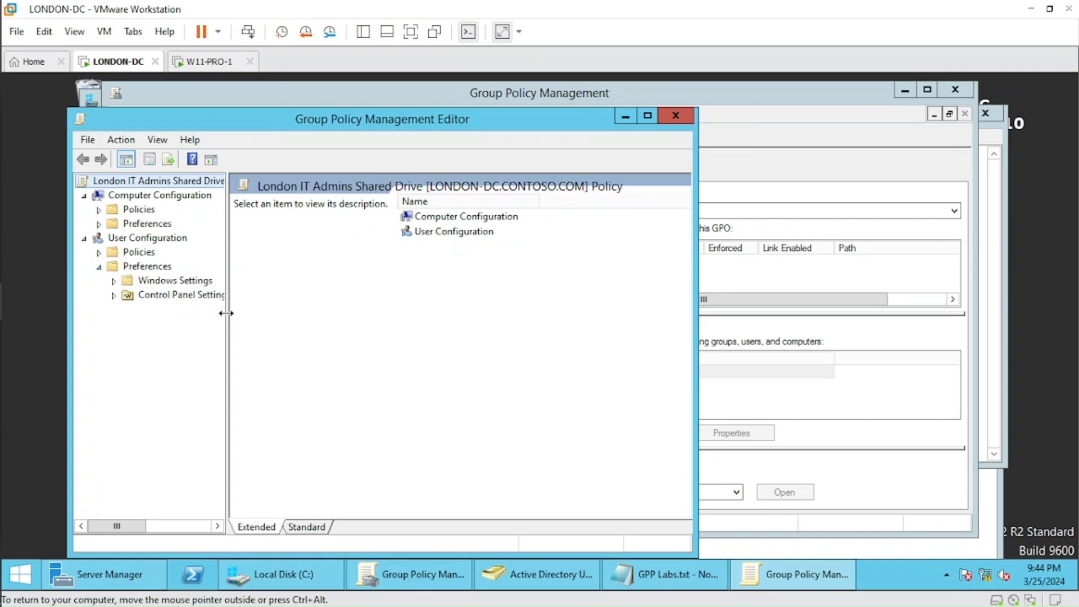
{"action": "left_click_drag", "start_coordinate": [226, 313], "coordinate": [331, 313]}
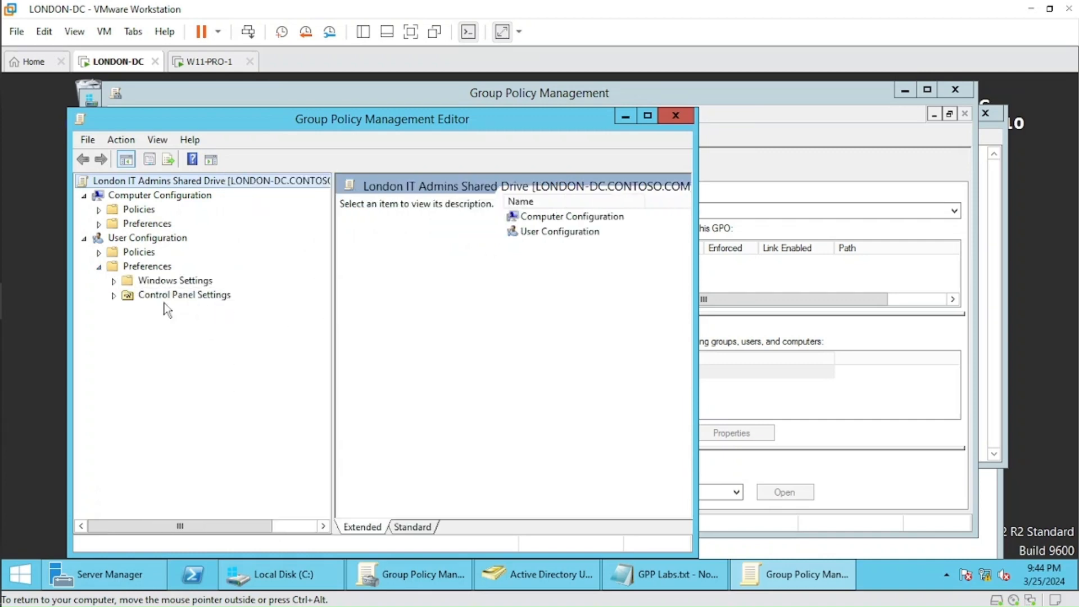
{"action": "left_click", "coordinate": [113, 281]}
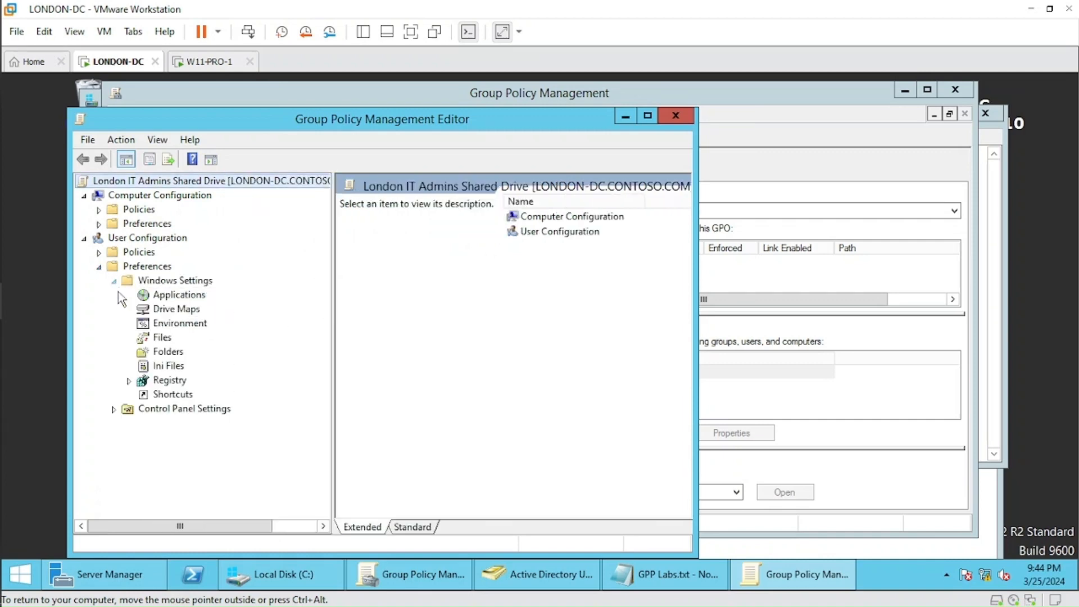
{"action": "left_click", "coordinate": [178, 310]}
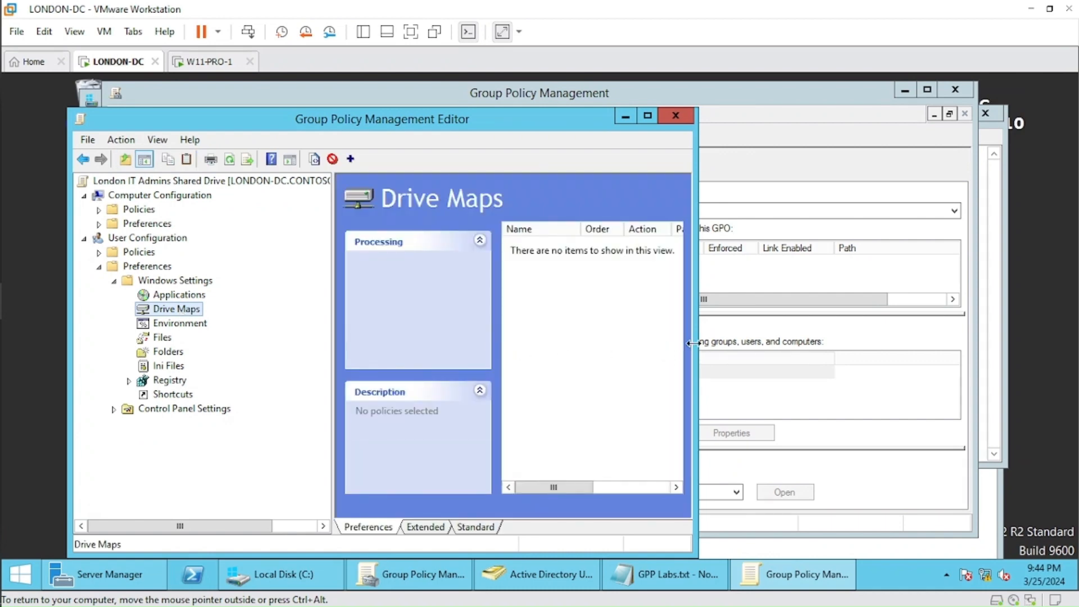
{"action": "left_click_drag", "start_coordinate": [695, 343], "coordinate": [881, 342]}
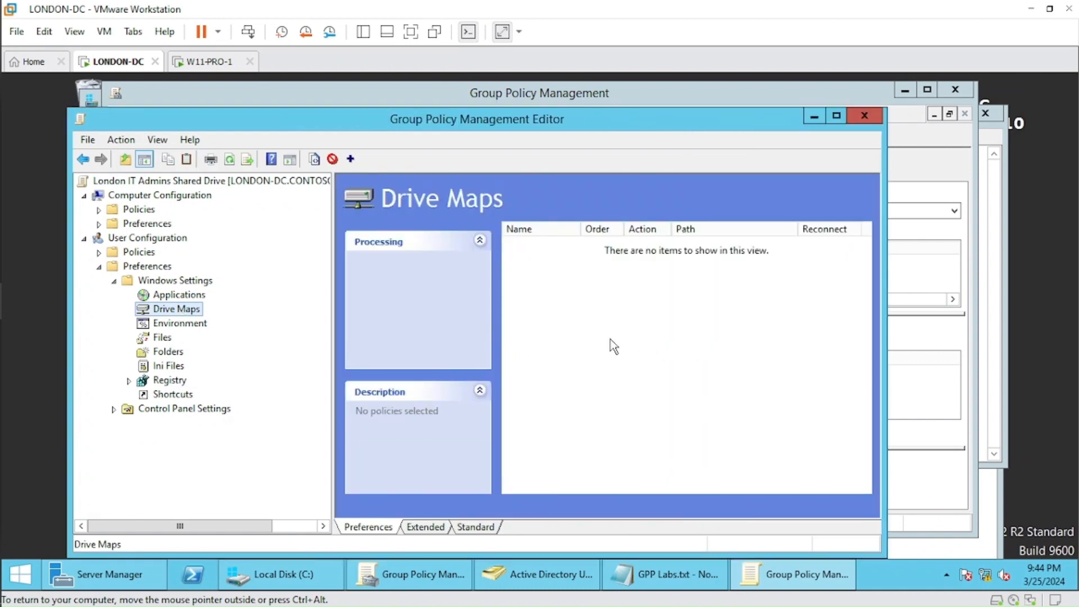
Start a new mapped drive with the Update action and set its location to \\LONDON-DC\IT Support.
{"action": "right_click", "coordinate": [521, 278]}
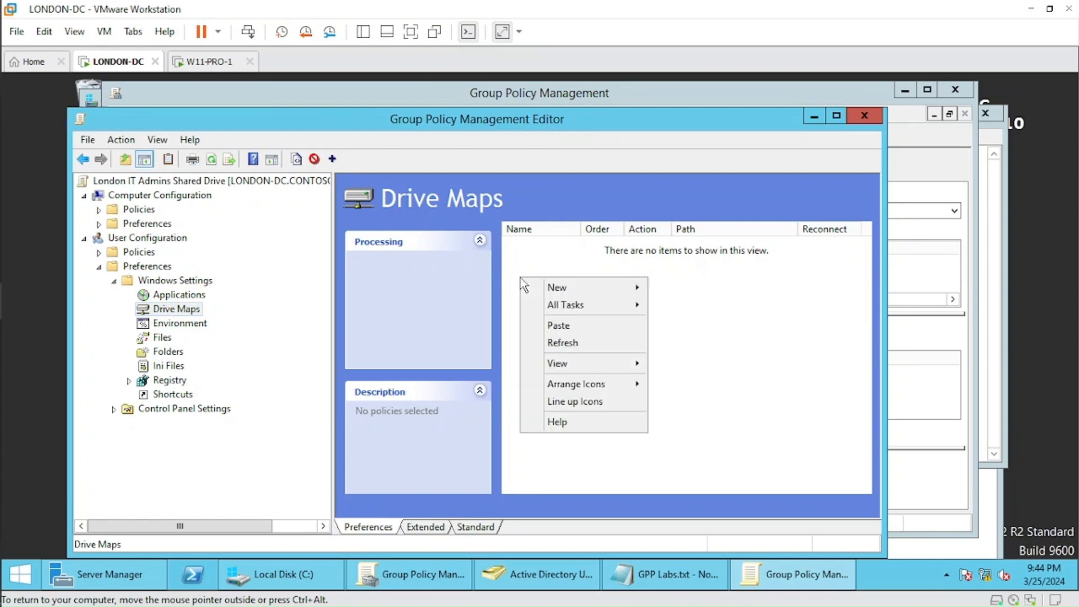
{"action": "mouse_move", "coordinate": [559, 287]}
{"action": "left_click", "coordinate": [700, 289]}
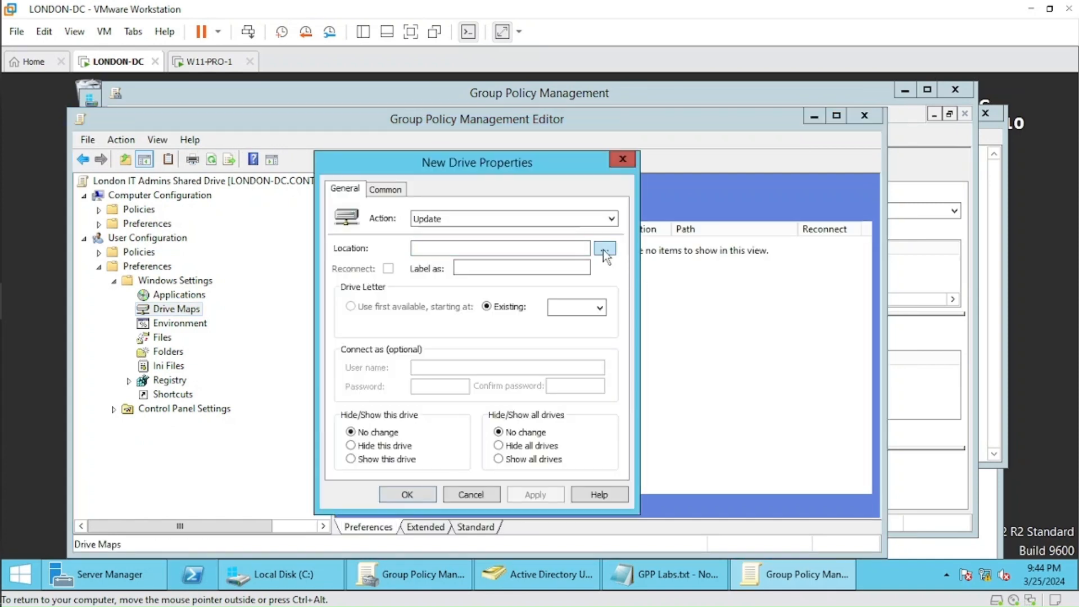
{"action": "left_click", "coordinate": [500, 249]}
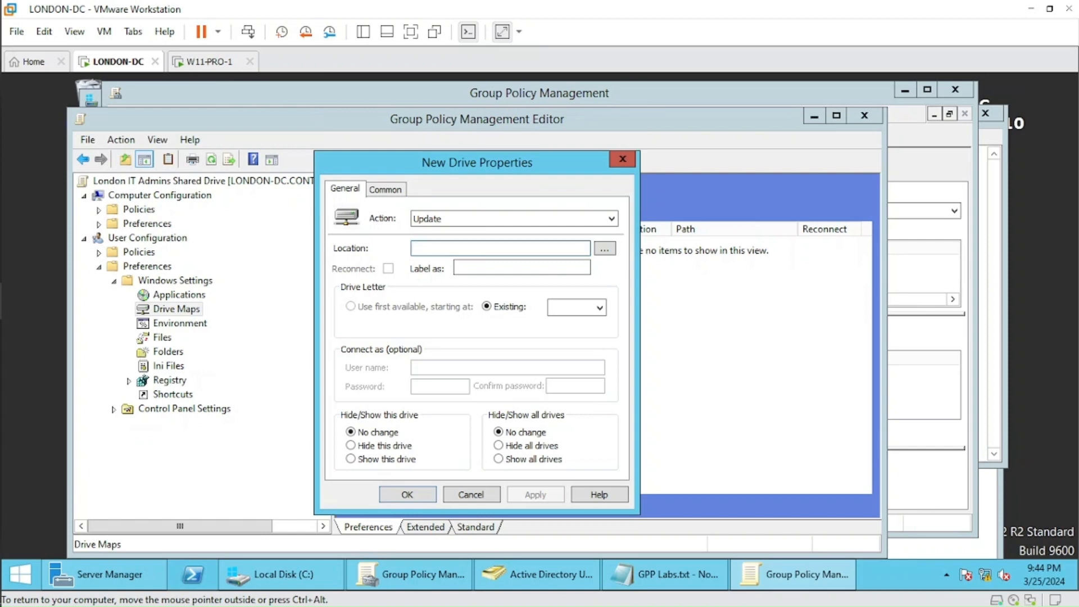
{"action": "type", "text": "\\\\LONDON-DC\\IT Support"}
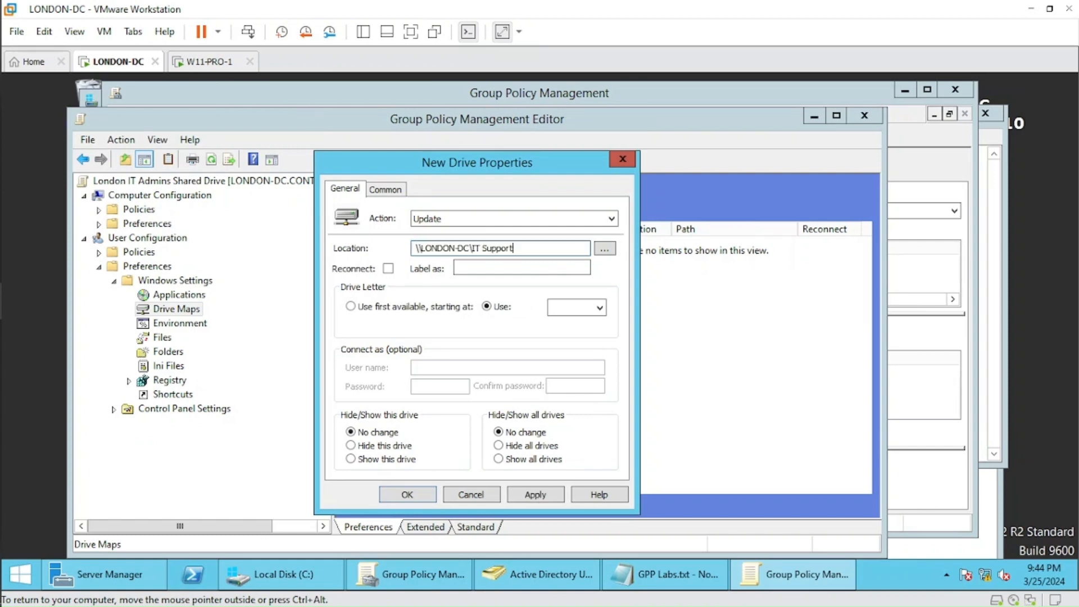
Enable Reconnect for the mapped drive and label it "IT Software".
{"action": "left_click", "coordinate": [388, 269]}
{"action": "left_click", "coordinate": [458, 267]}
{"action": "type", "text": "IT Software"}
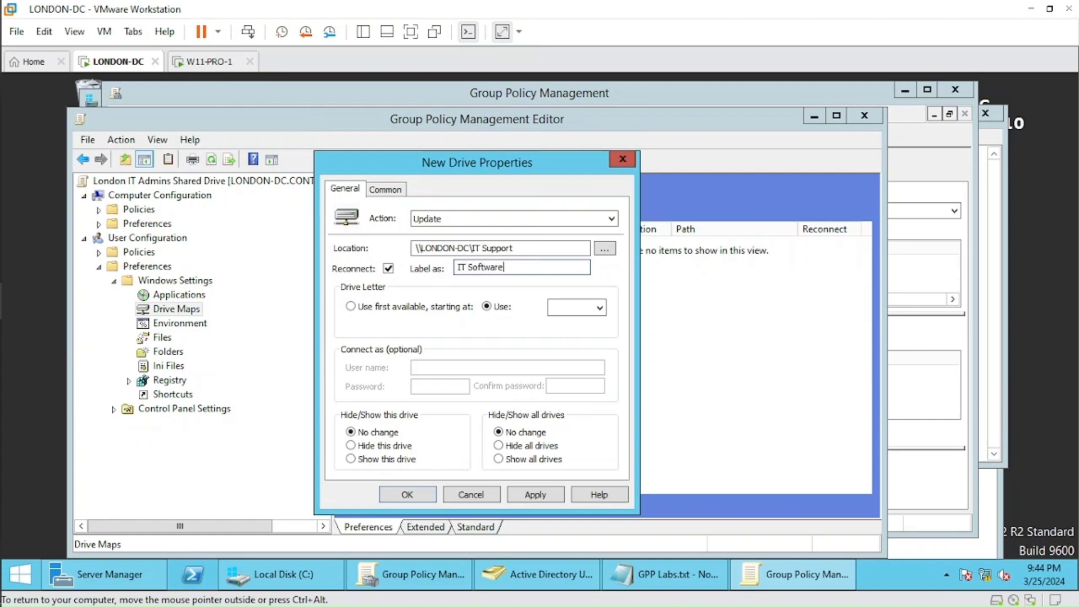
Assign drive letter S to the mapped drive, apply the drive map and close the policy editor.
{"action": "left_click", "coordinate": [599, 309]}
{"action": "left_click_drag", "start_coordinate": [596, 369], "coordinate": [599, 443]}
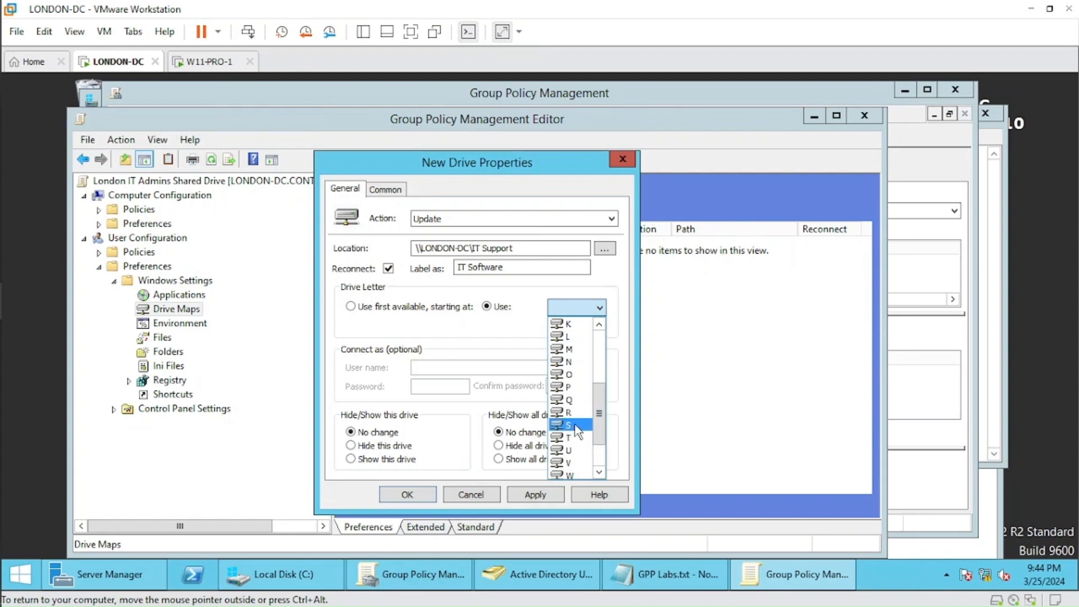
{"action": "left_click", "coordinate": [573, 425]}
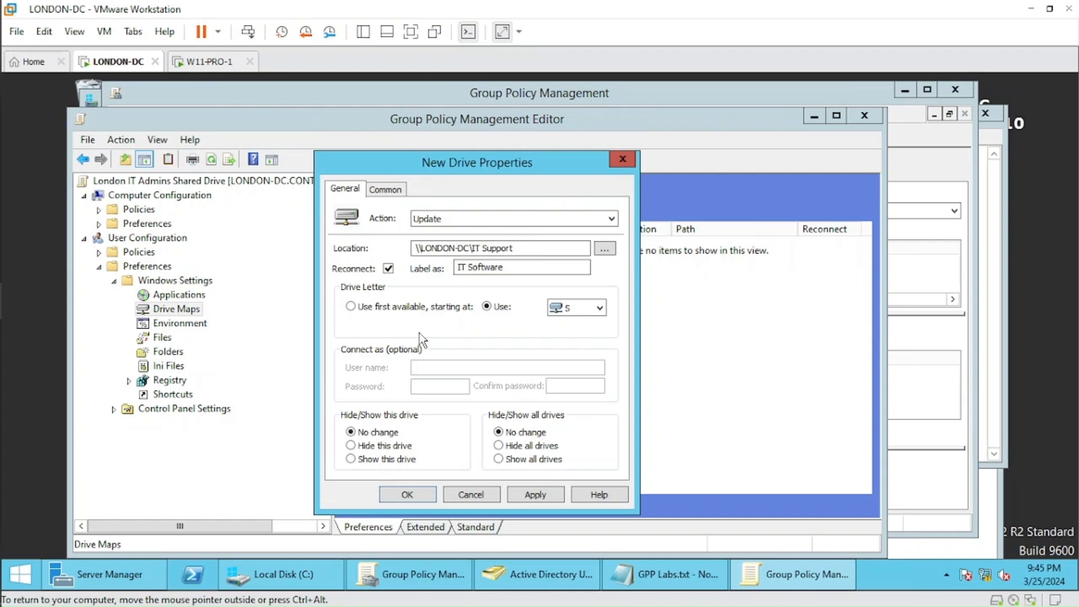
{"action": "left_click", "coordinate": [546, 498]}
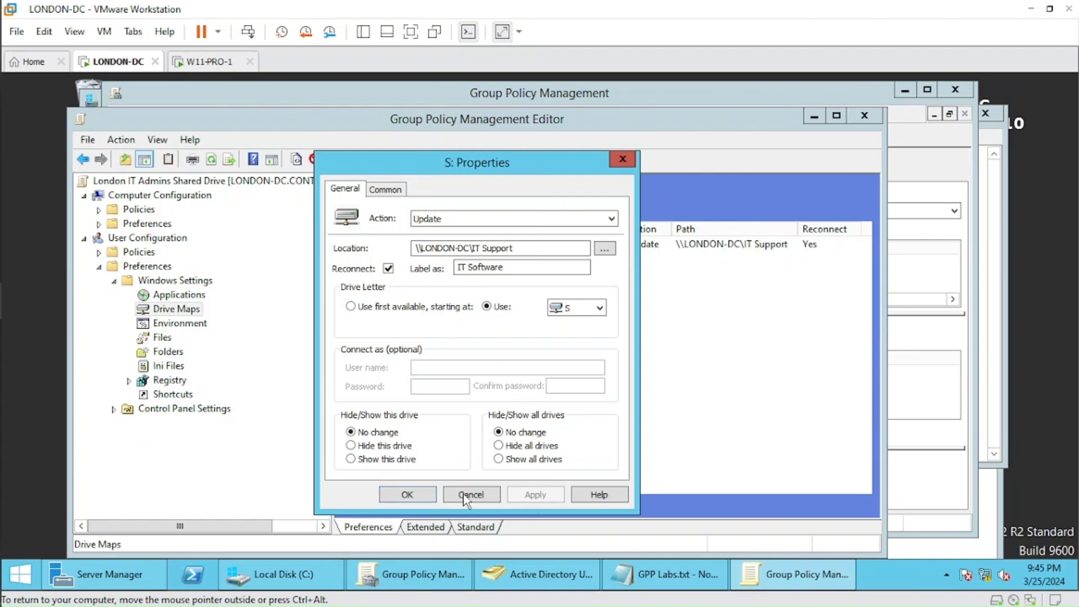
{"action": "left_click", "coordinate": [411, 495]}
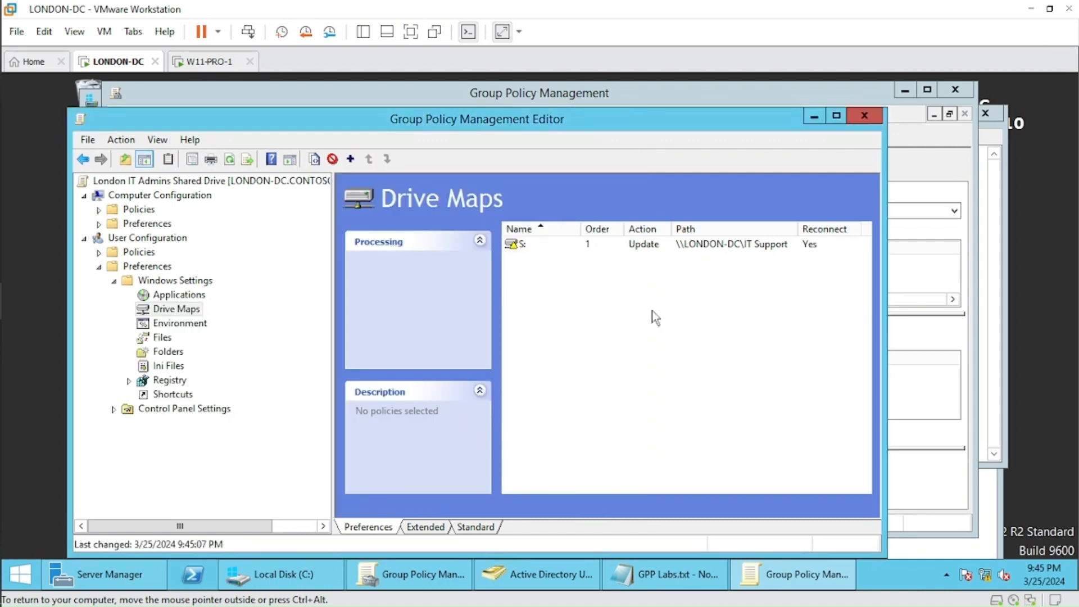
{"action": "left_click", "coordinate": [864, 115]}
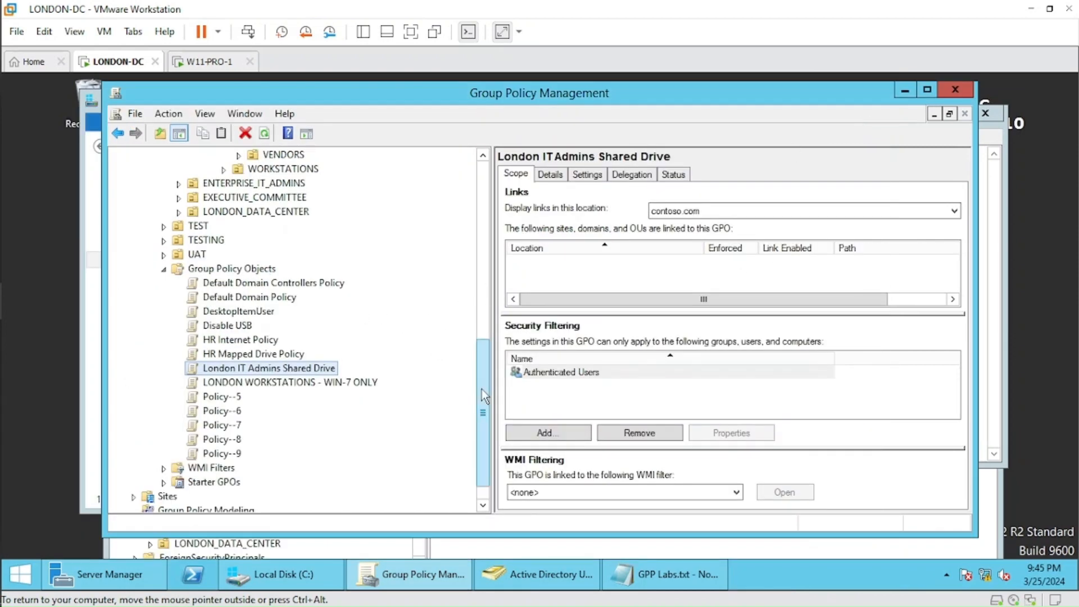
Link the existing London IT Admins Shared Drive GPO to the IT_ADMINS organizational unit.
{"action": "left_click_drag", "start_coordinate": [482, 389], "coordinate": [484, 359]}
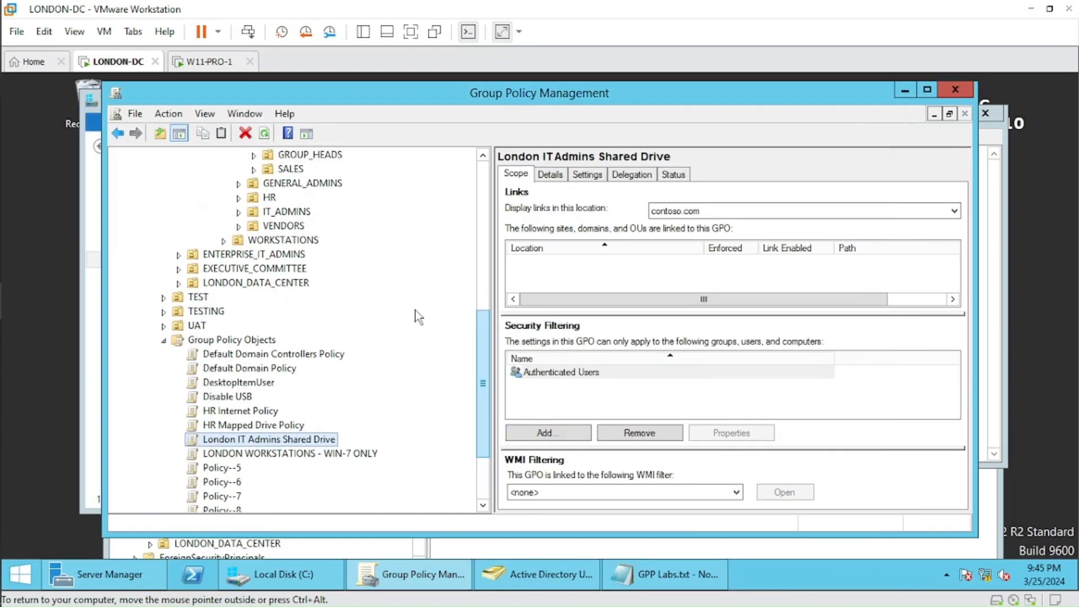
{"action": "right_click", "coordinate": [298, 215]}
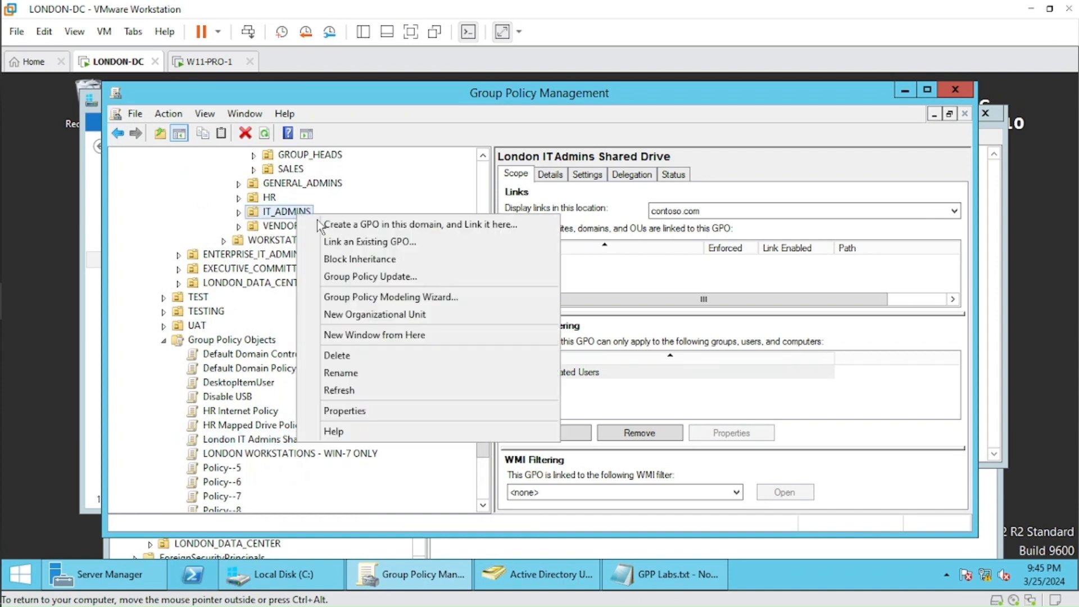
{"action": "left_click", "coordinate": [351, 245]}
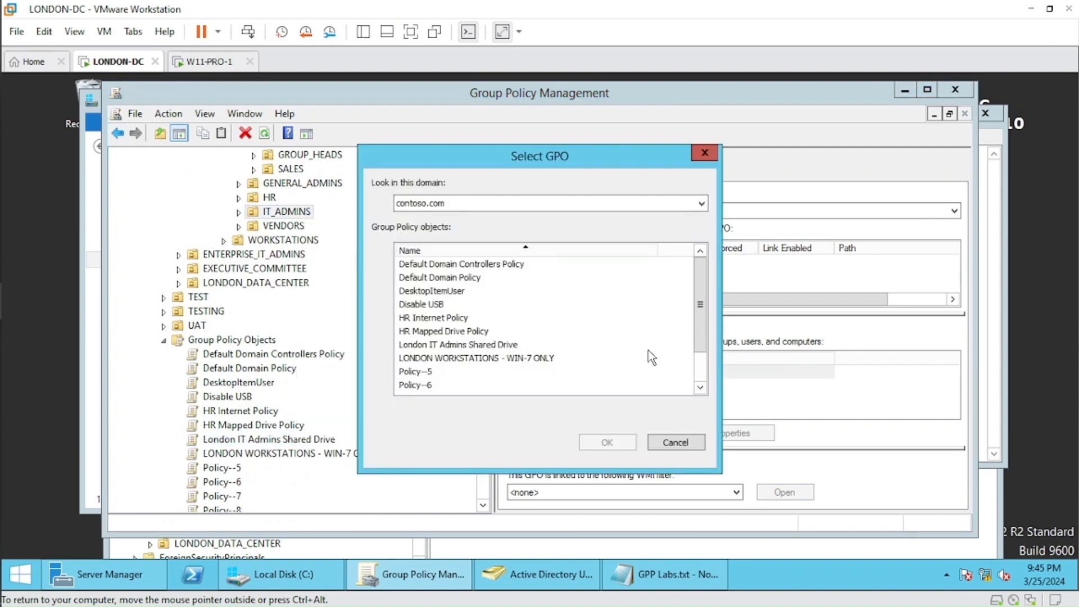
{"action": "left_click", "coordinate": [451, 345]}
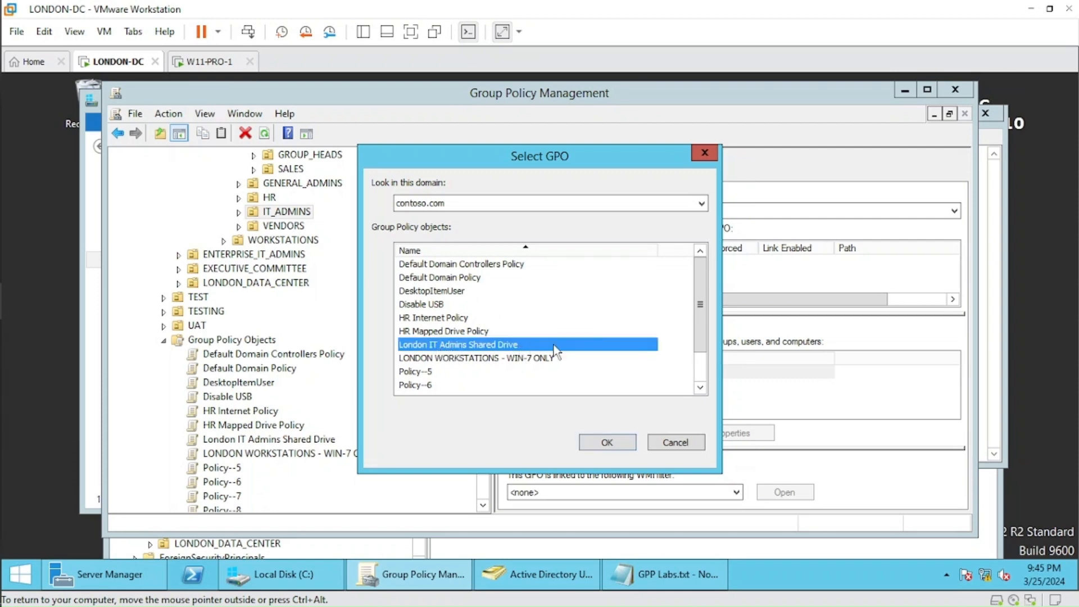
{"action": "left_click", "coordinate": [608, 442]}
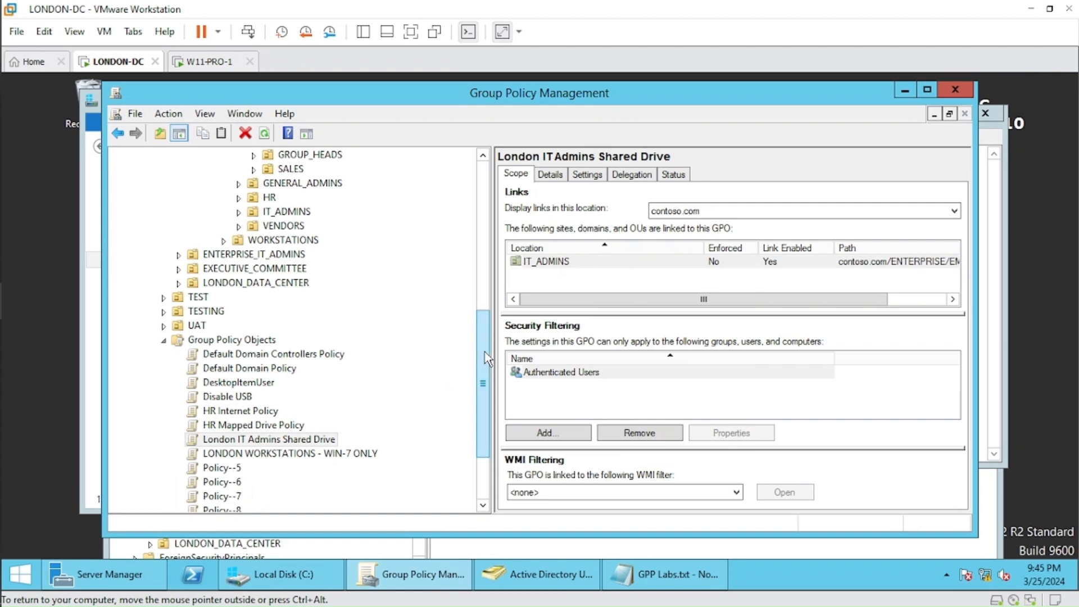
Check the first task in the GPP Labs.txt notes for the IT Admins user assigned to the drive mapping.
{"action": "left_click", "coordinate": [663, 574]}
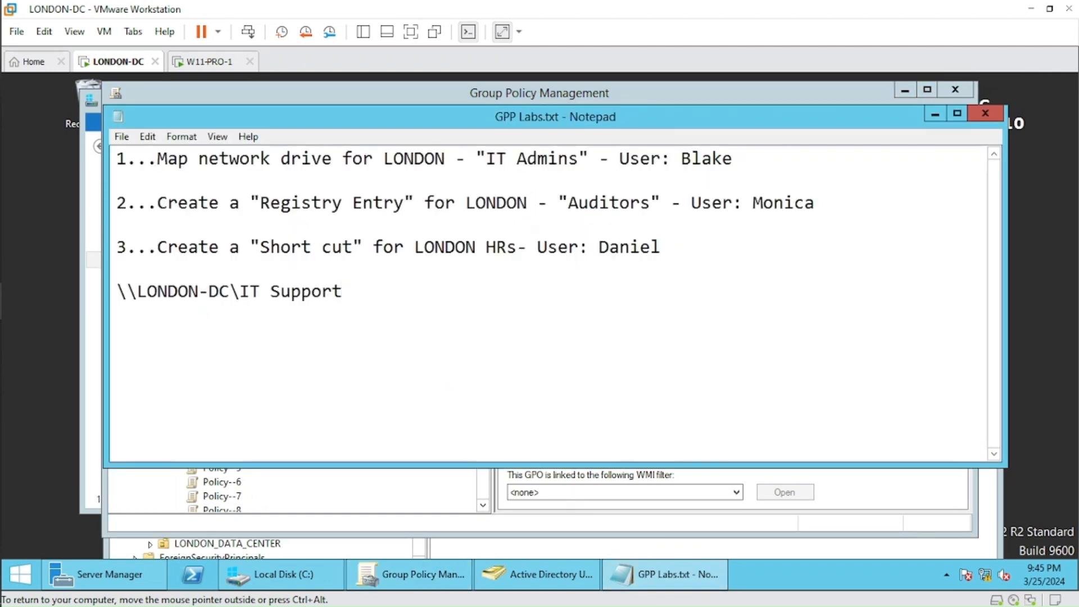
{"action": "left_click_drag", "start_coordinate": [681, 158], "coordinate": [732, 159]}
{"action": "left_click", "coordinate": [733, 159]}
{"action": "left_click", "coordinate": [702, 158]}
{"action": "left_click", "coordinate": [681, 158]}
{"action": "double_click", "coordinate": [702, 158]}
{"action": "left_click", "coordinate": [701, 159]}
Switch to the W11-PRO-1 virtual machine and sign in to CONTOSO as another user with the IT admin's user name and account password.
{"action": "left_click", "coordinate": [211, 61]}
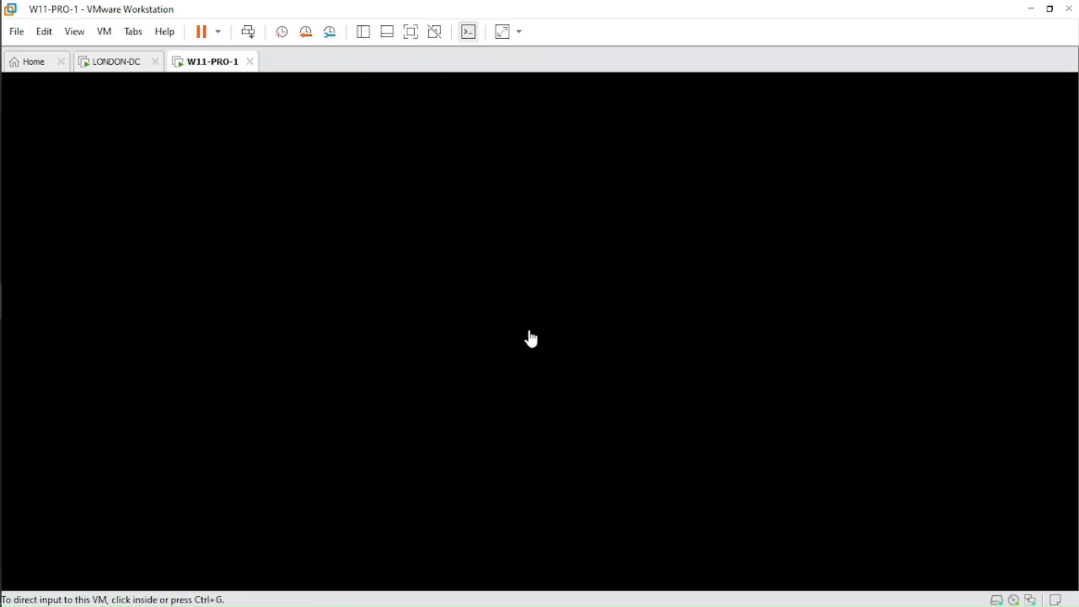
{"action": "left_click", "coordinate": [495, 409]}
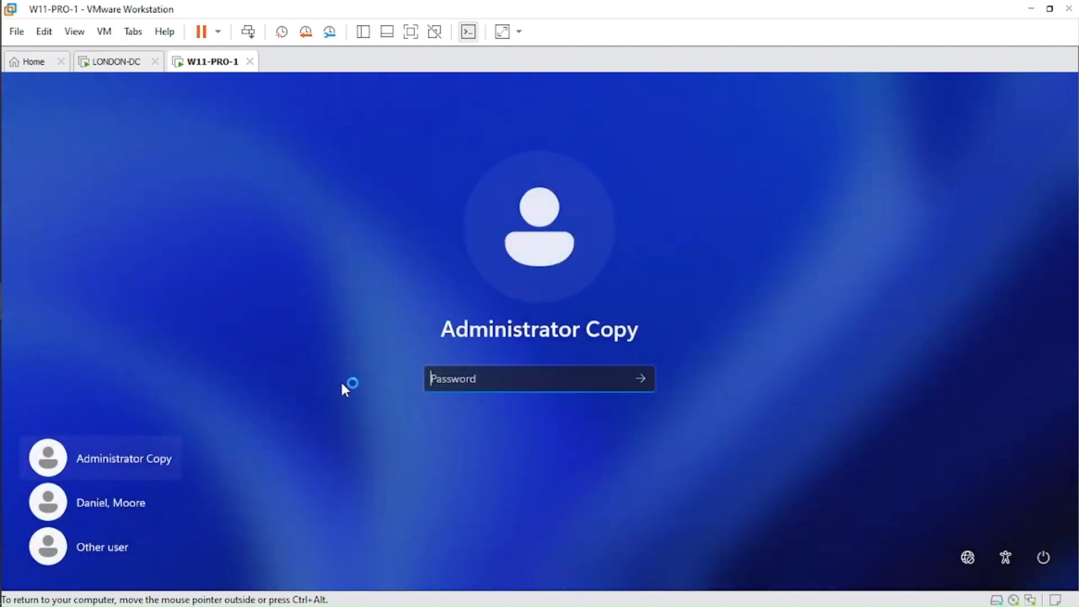
{"action": "left_click", "coordinate": [106, 544]}
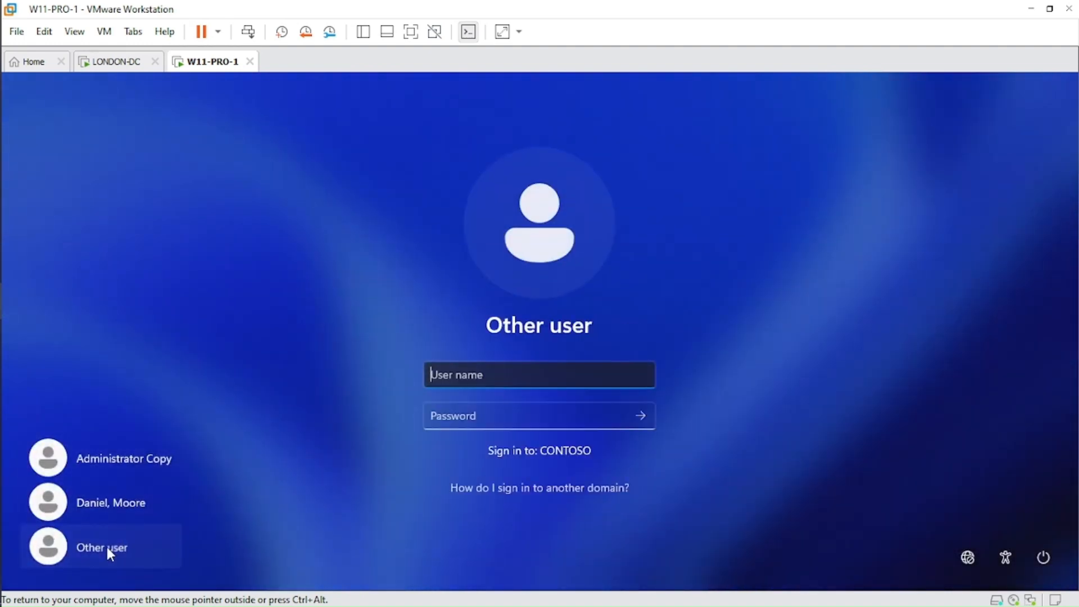
{"action": "type", "text": "blake"}
{"action": "key", "text": "Tab"}
{"action": "type", "text": "•••"}
{"action": "left_click", "coordinate": [639, 416]}
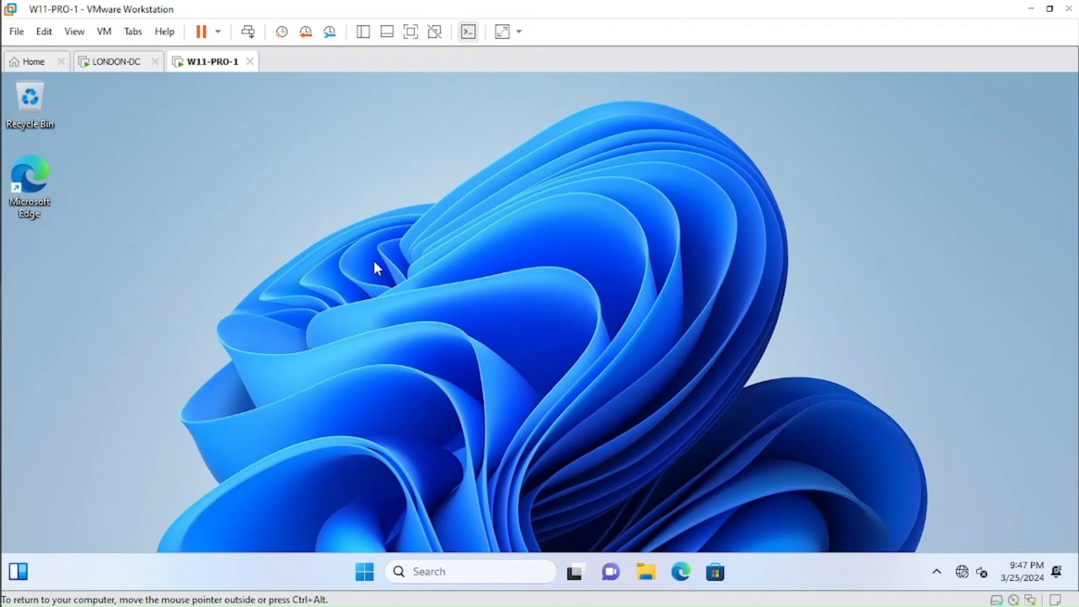
Check This PC in File Explorer for the mapped IT Software (S:) network drive.
{"action": "key", "text": "super+e"}
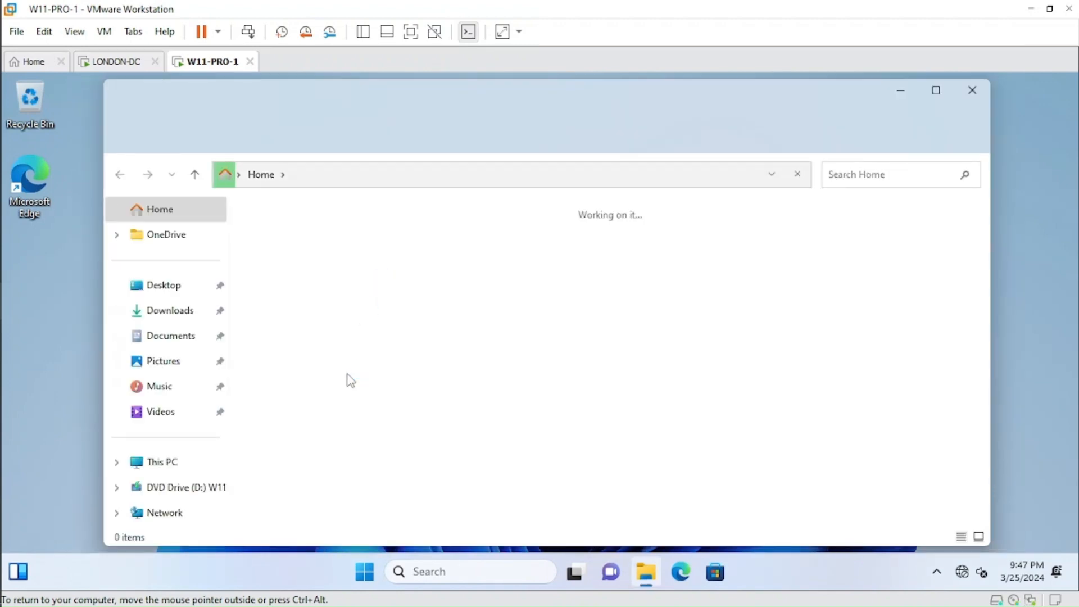
{"action": "left_click", "coordinate": [160, 469]}
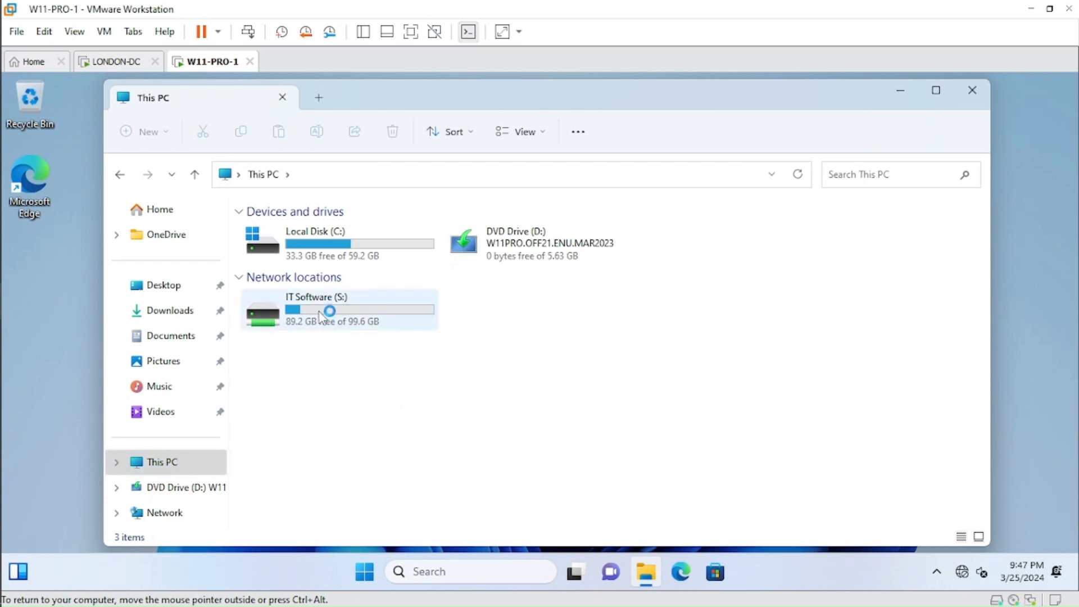
{"action": "left_click", "coordinate": [349, 311]}
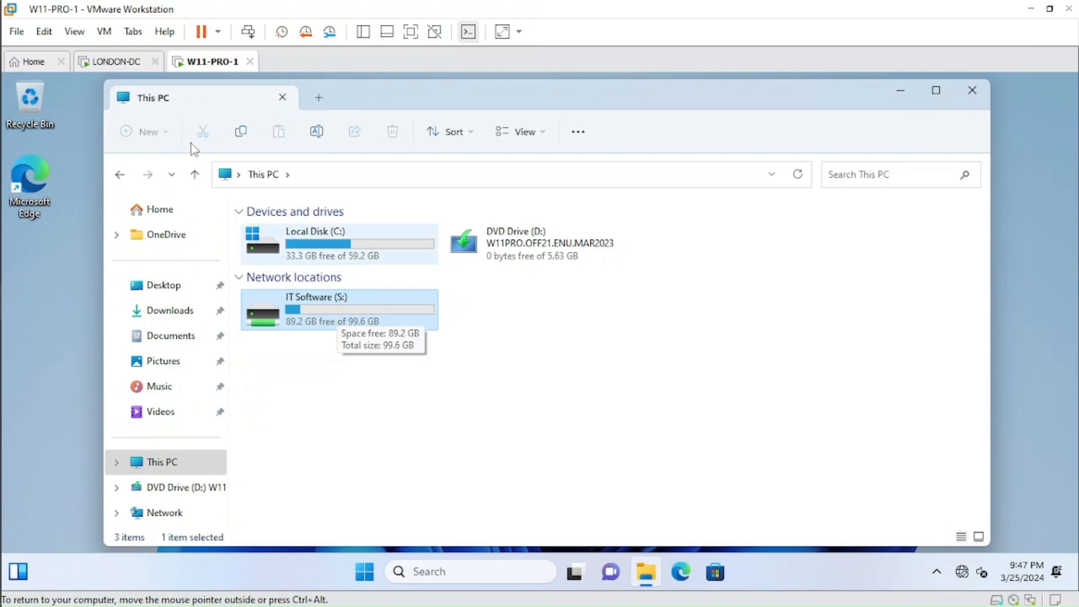
Switch to the LONDON-DC virtual machine and review the second task in the GPP Labs.txt notes, including its group and assigned user.
{"action": "left_click", "coordinate": [135, 67]}
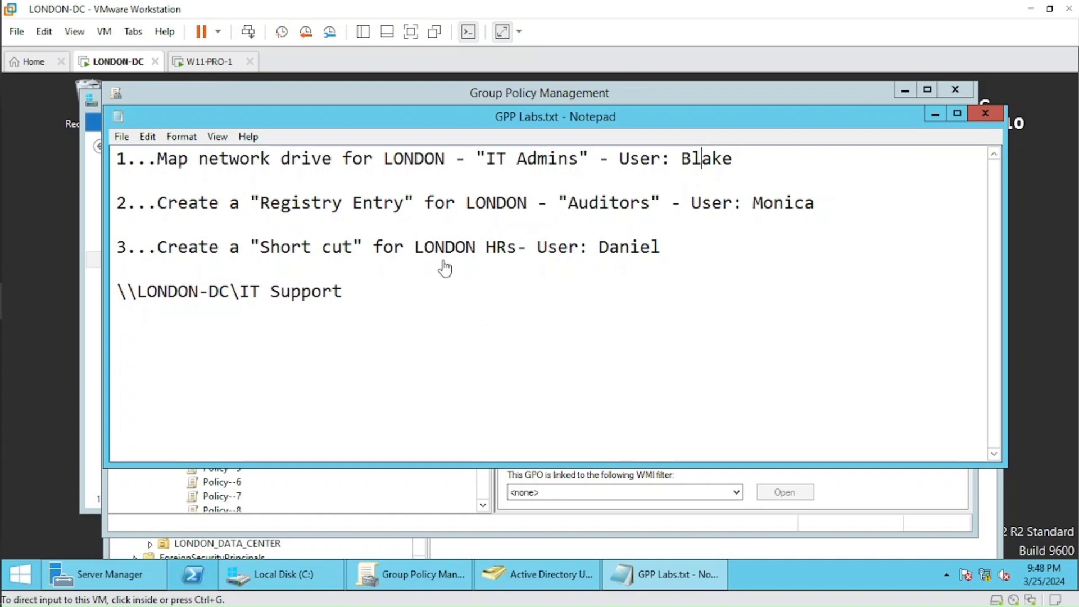
{"action": "left_click_drag", "start_coordinate": [158, 203], "coordinate": [826, 222]}
{"action": "left_click", "coordinate": [826, 224]}
{"action": "left_click_drag", "start_coordinate": [567, 203], "coordinate": [660, 203]}
{"action": "left_click", "coordinate": [661, 203]}
{"action": "left_click_drag", "start_coordinate": [816, 203], "coordinate": [753, 202]}
{"action": "left_click", "coordinate": [753, 202]}
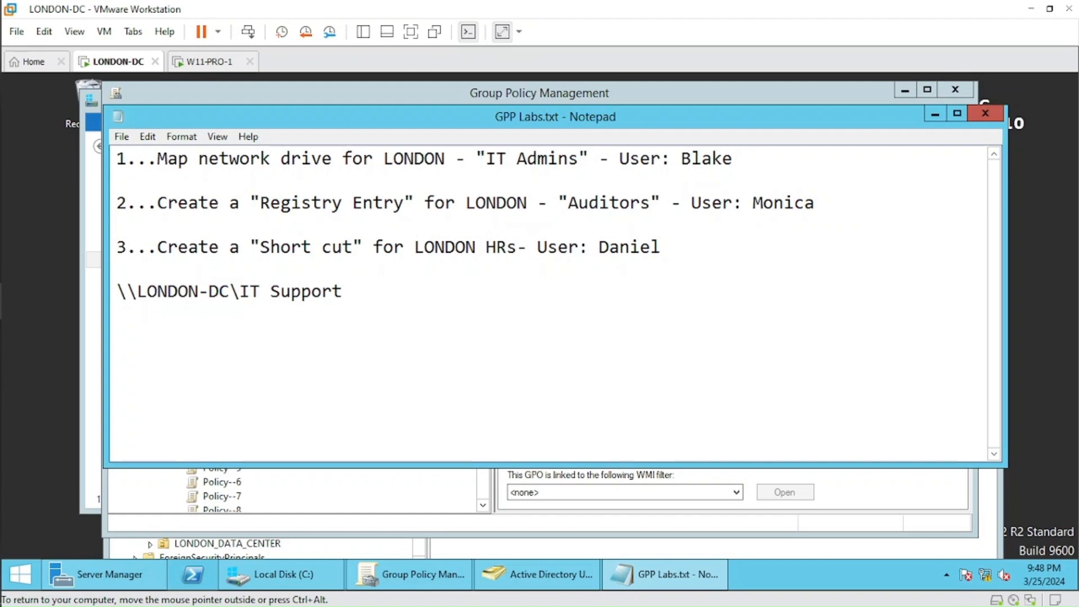
{"action": "left_click", "coordinate": [935, 113]}
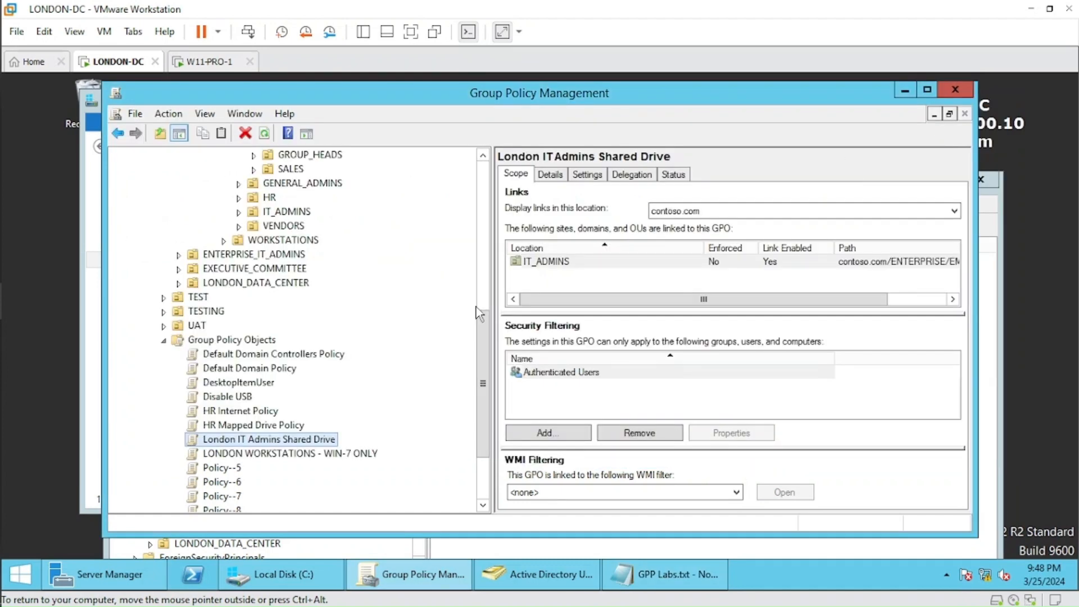
Create a new Group Policy Object named Registry Entry without a source starter GPO.
{"action": "right_click", "coordinate": [248, 340]}
{"action": "left_click", "coordinate": [288, 350]}
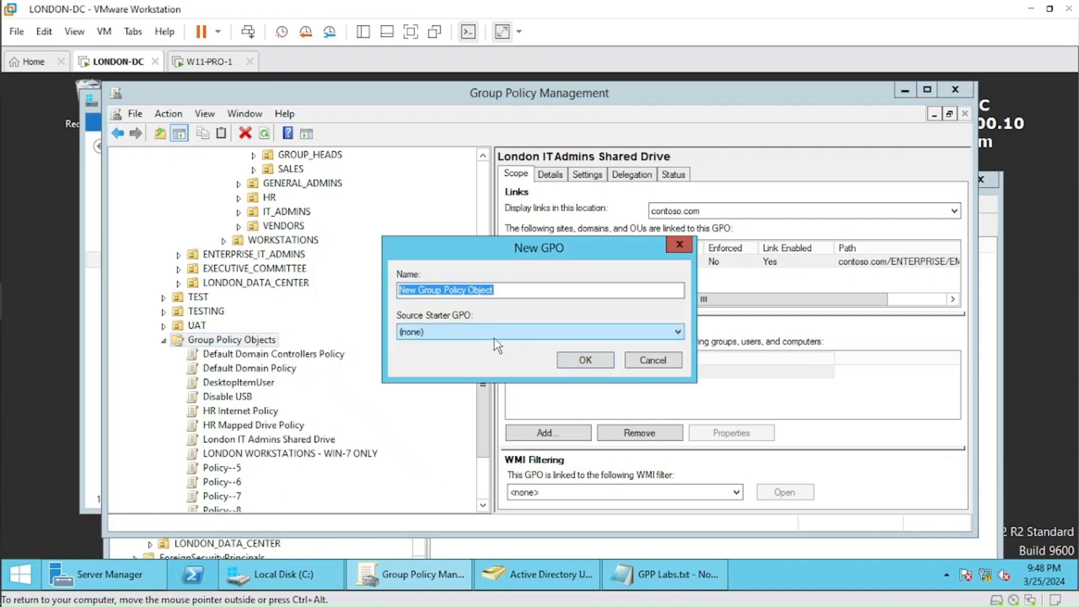
{"action": "type", "text": "Registry Entry"}
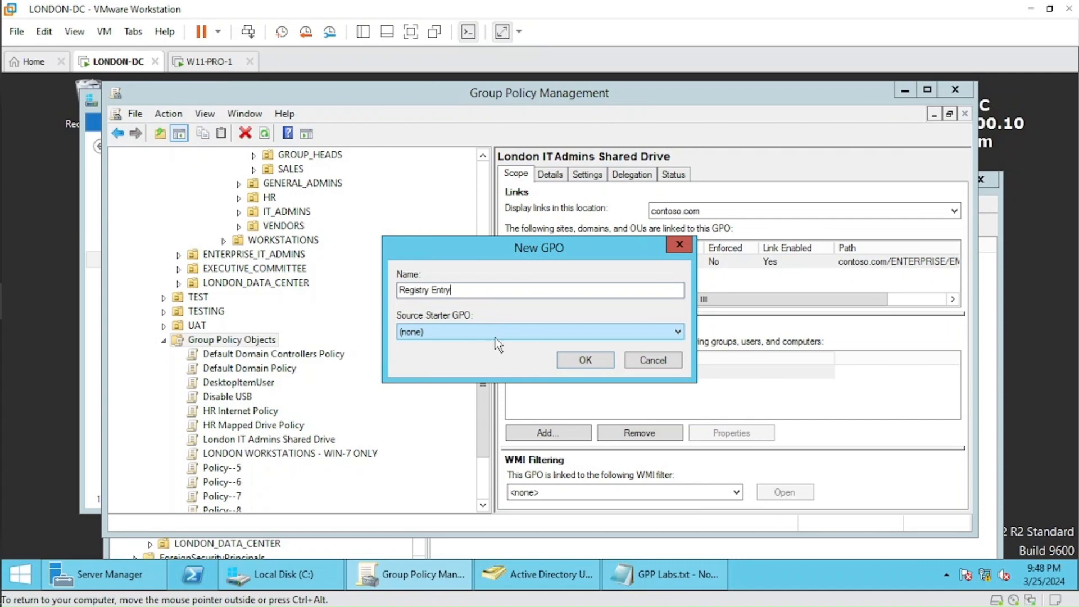
{"action": "left_click", "coordinate": [585, 362]}
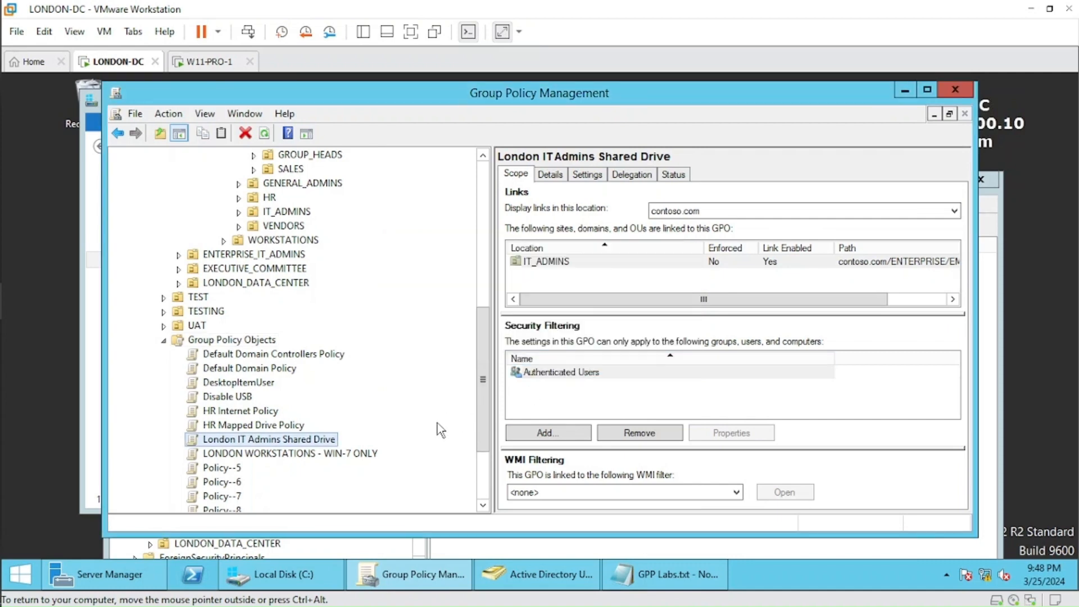
Open the Registry Entry GPO for editing and go to the Registry preferences in the Windows Settings of User Configuration.
{"action": "left_click_drag", "start_coordinate": [488, 418], "coordinate": [479, 454]}
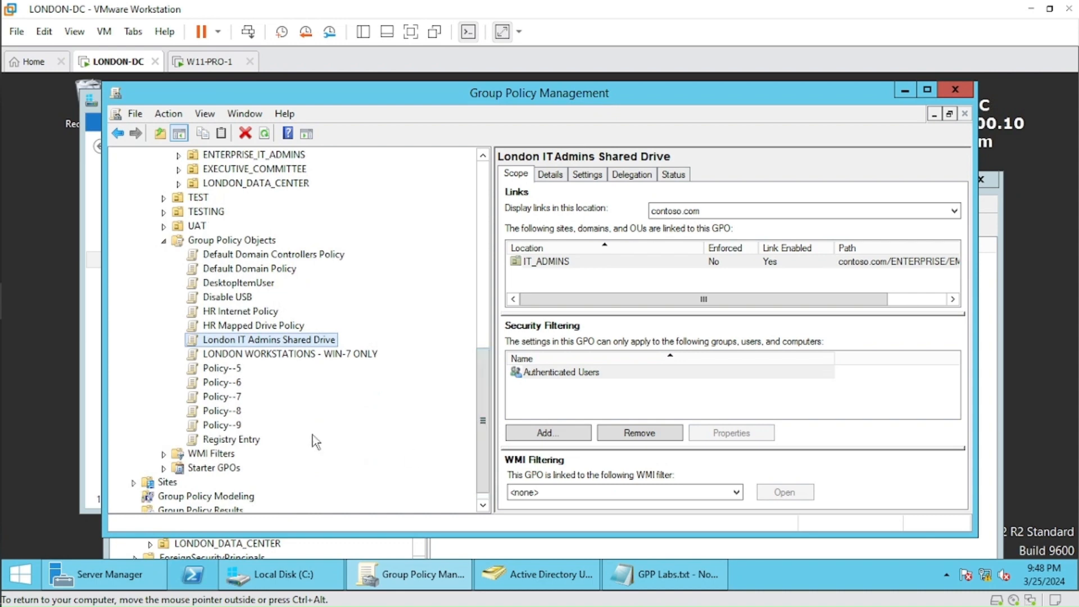
{"action": "right_click", "coordinate": [256, 441]}
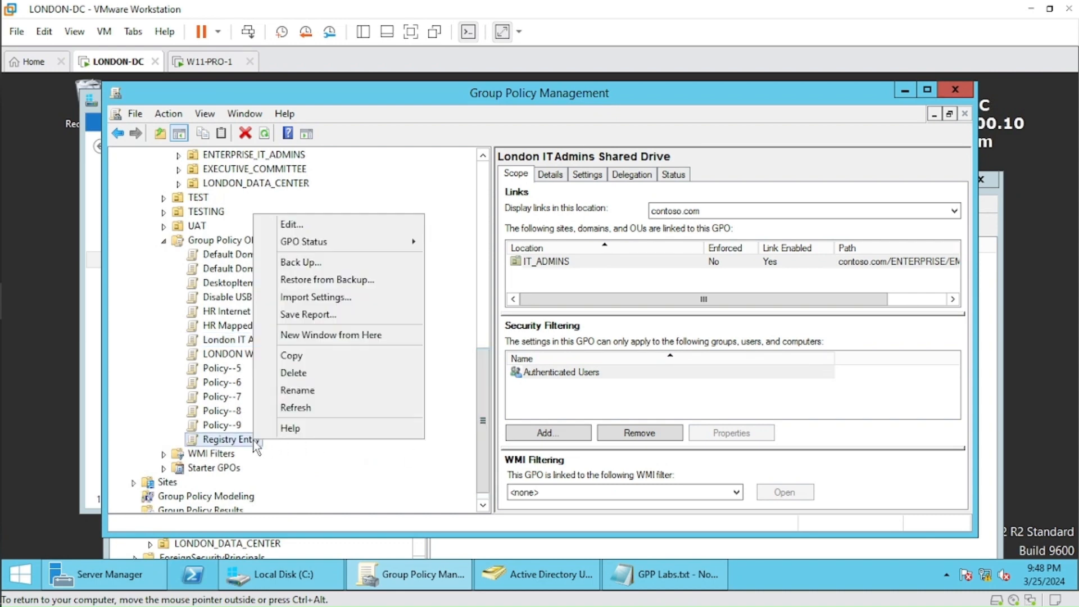
{"action": "left_click", "coordinate": [341, 227]}
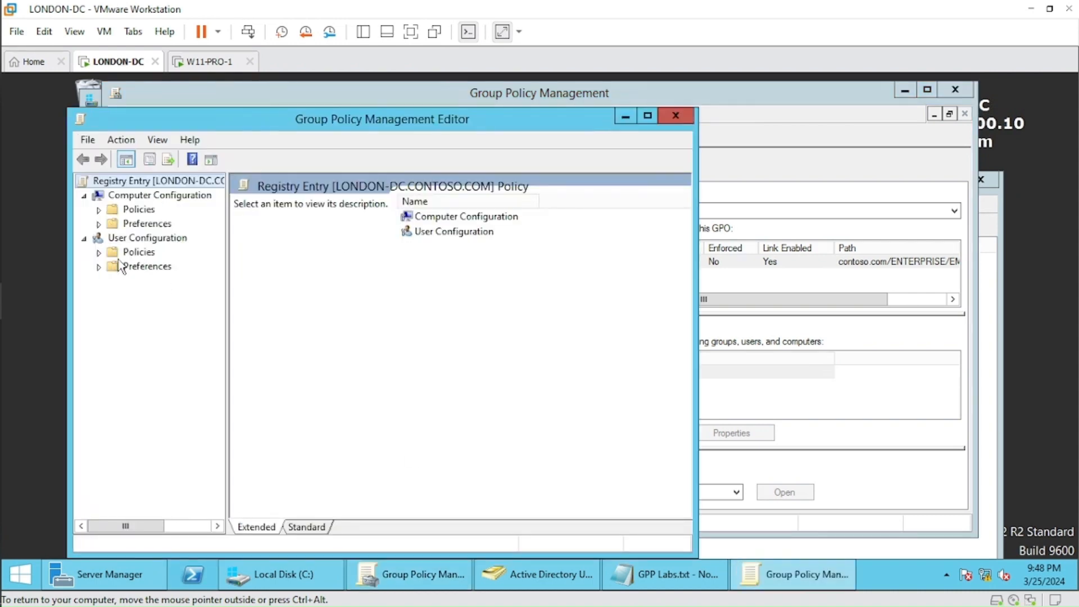
{"action": "left_click_drag", "start_coordinate": [227, 298], "coordinate": [278, 297]}
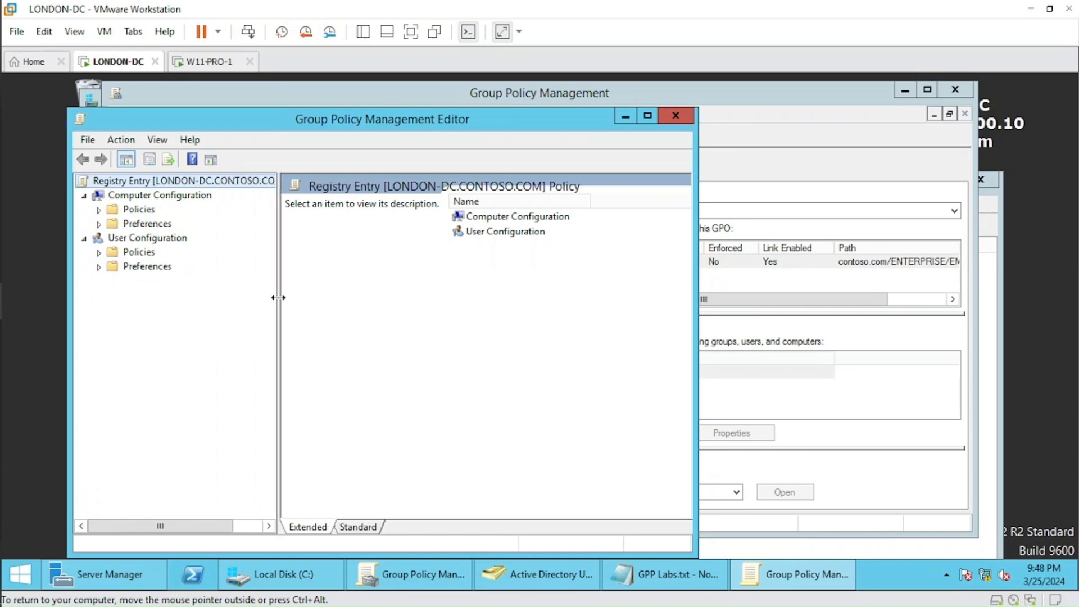
{"action": "left_click", "coordinate": [100, 268]}
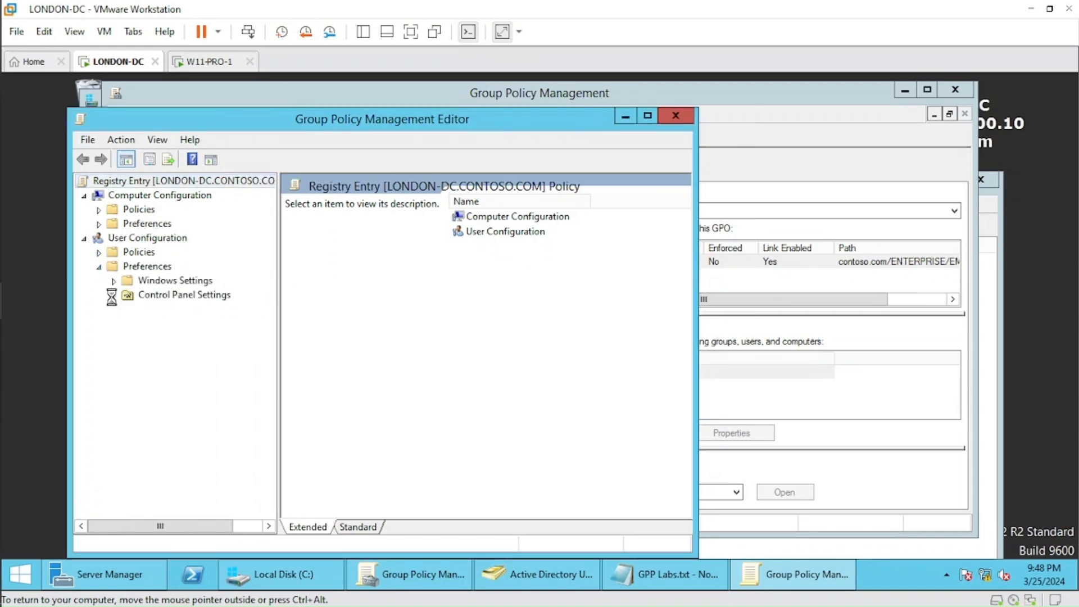
{"action": "left_click", "coordinate": [113, 295]}
{"action": "left_click", "coordinate": [114, 281]}
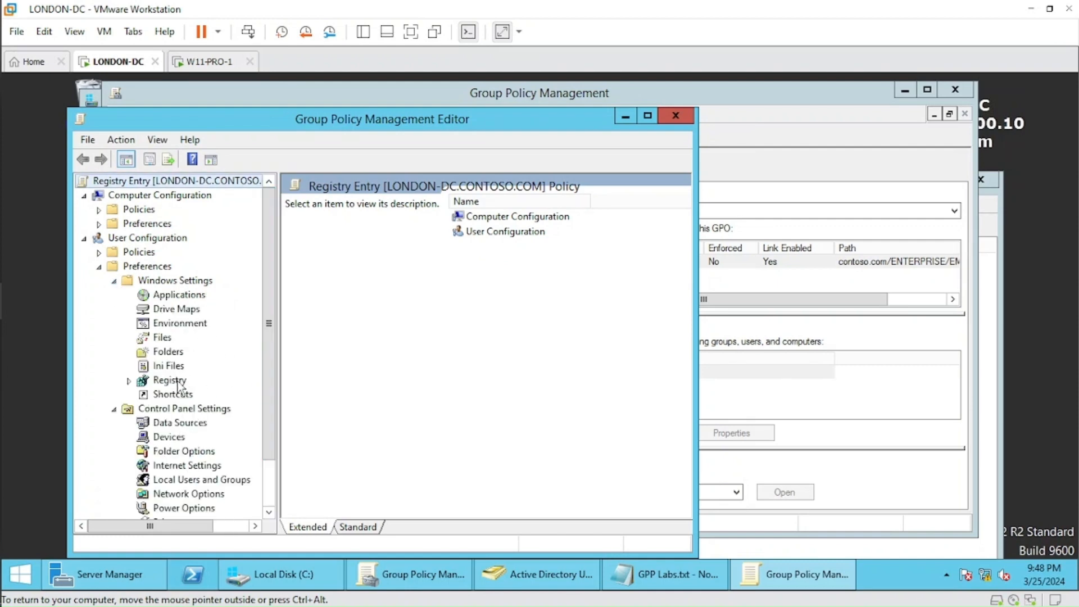
{"action": "left_click", "coordinate": [181, 382]}
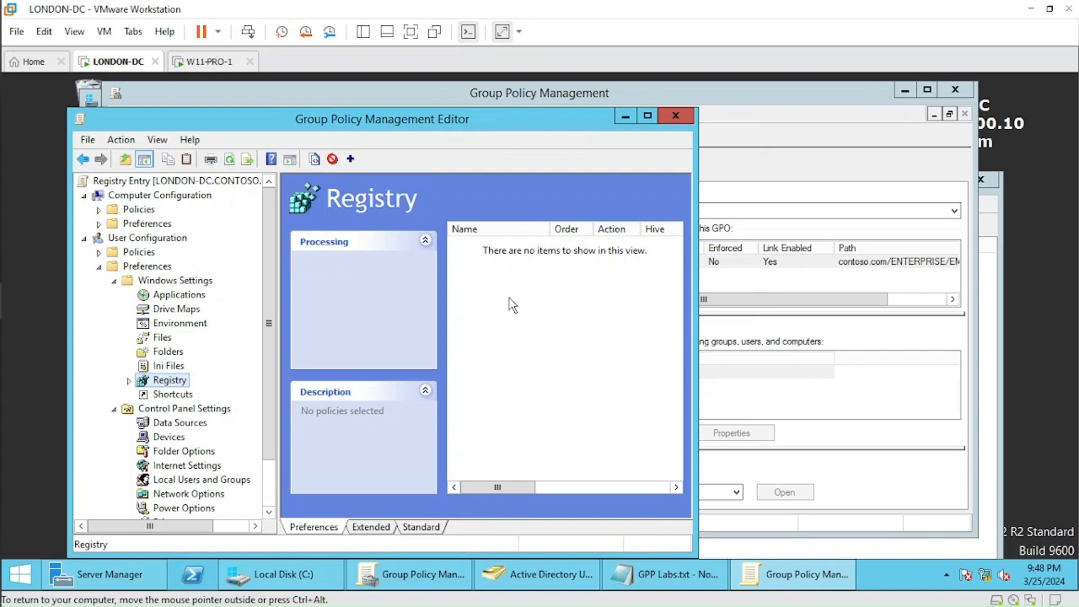
Start a new registry item and select the SOFTWARE key under HKEY_LOCAL_MACHINE as its key path.
{"action": "right_click", "coordinate": [509, 298]}
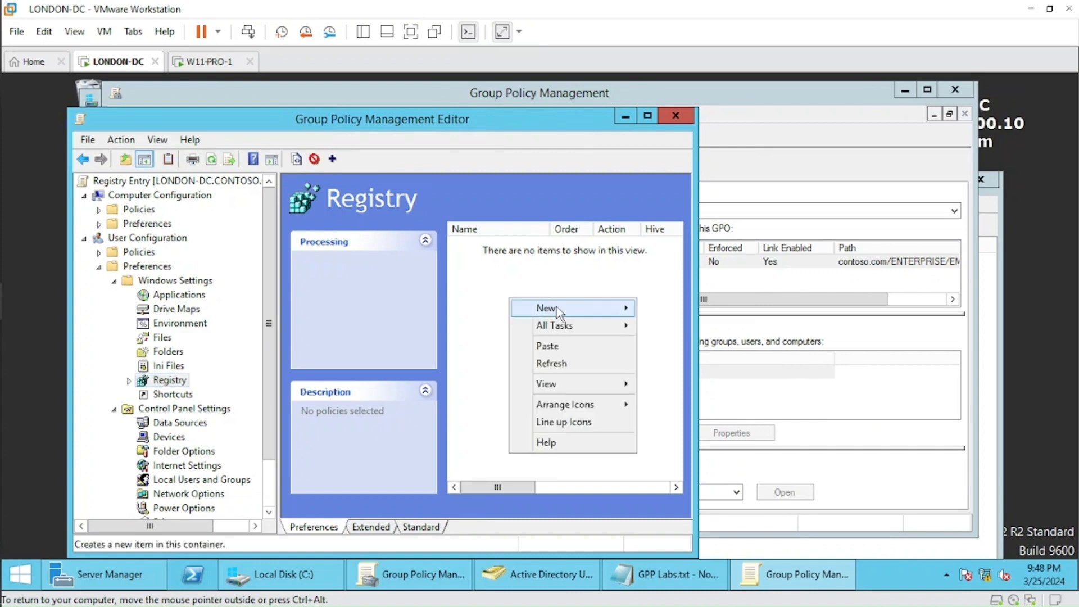
{"action": "mouse_move", "coordinate": [581, 308]}
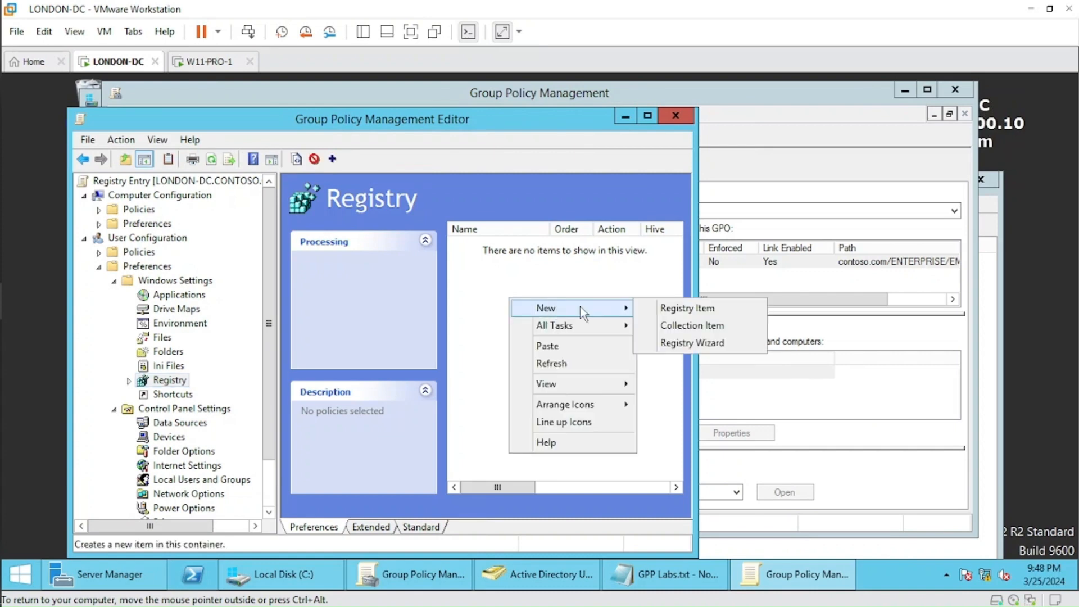
{"action": "left_click", "coordinate": [712, 309]}
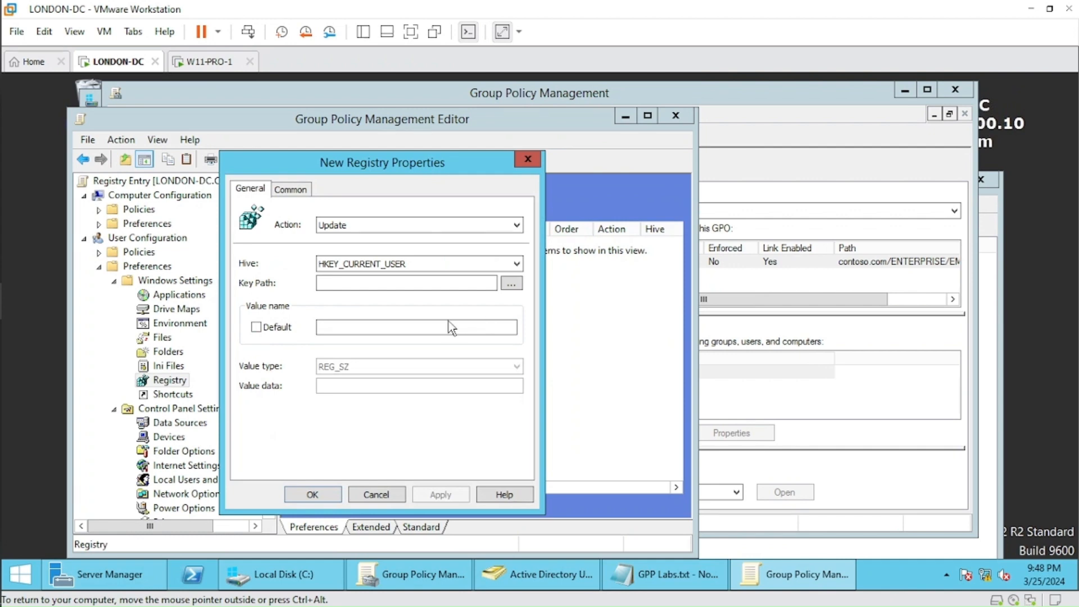
{"action": "left_click", "coordinate": [511, 283]}
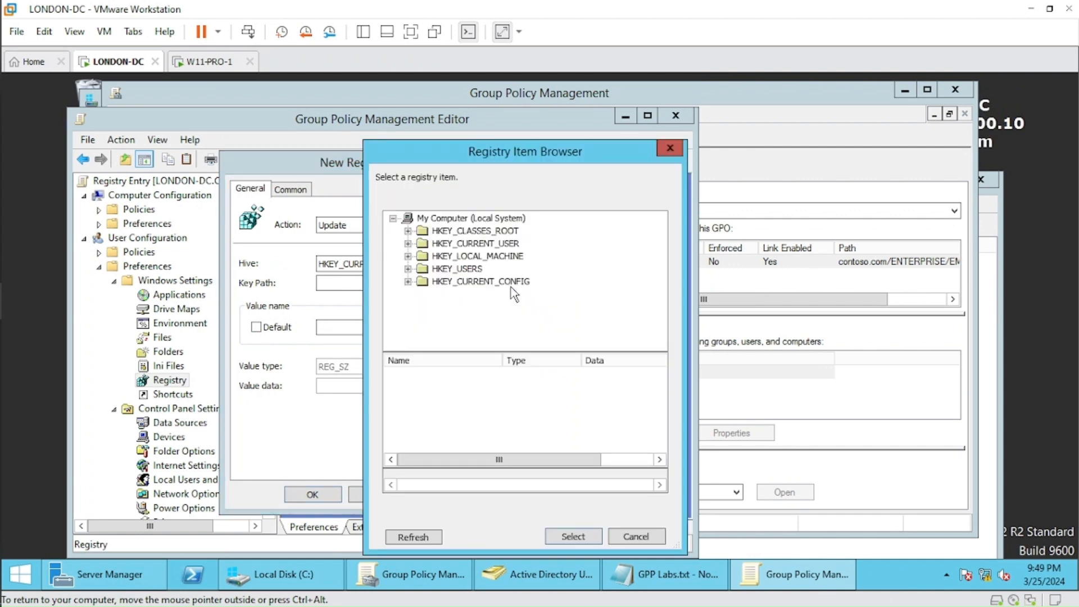
{"action": "left_click", "coordinate": [408, 256]}
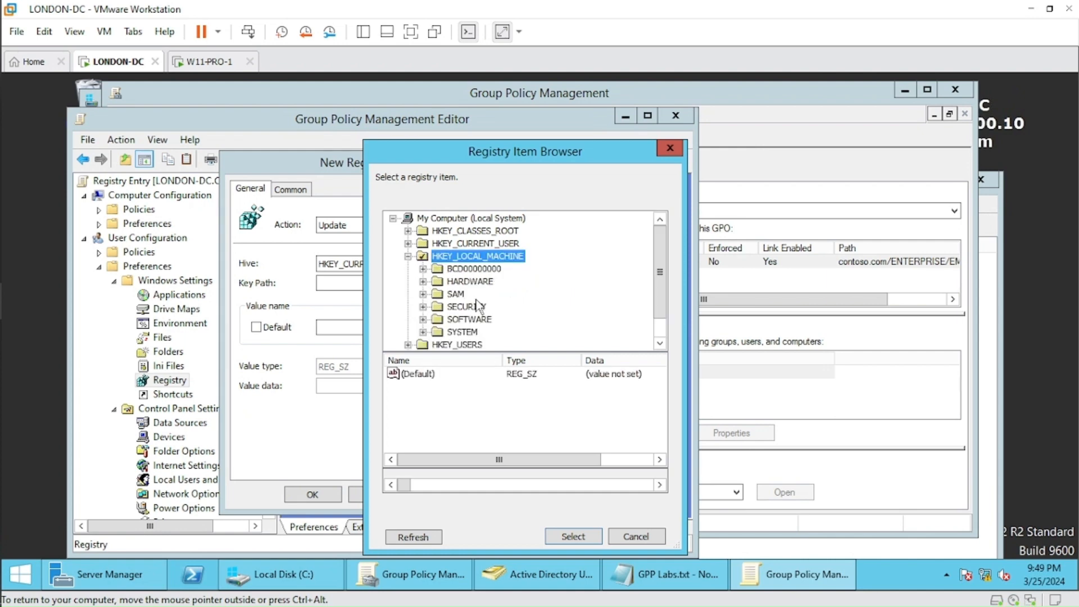
{"action": "left_click", "coordinate": [472, 320]}
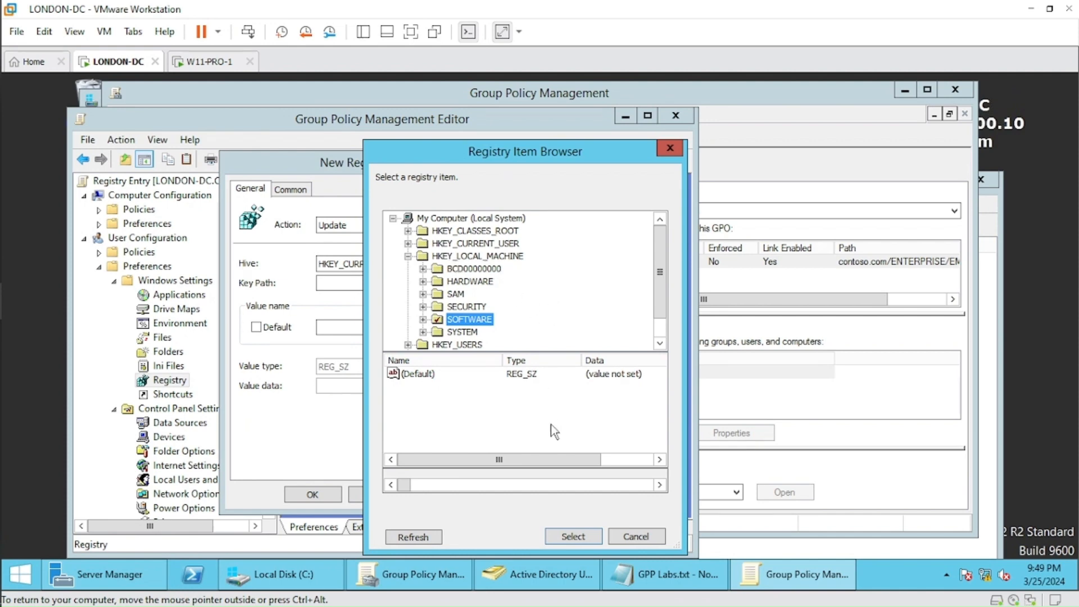
{"action": "left_click", "coordinate": [569, 536]}
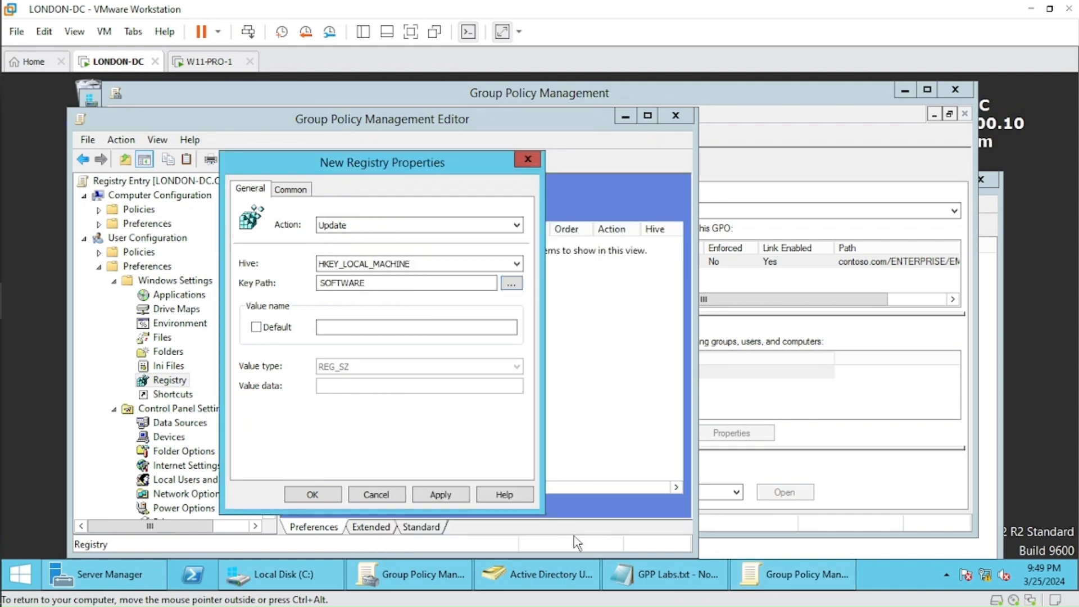
Define the registry value as Demo with type REG_DWORD and decimal data 0, apply the item and close the policy editor.
{"action": "left_click", "coordinate": [318, 329]}
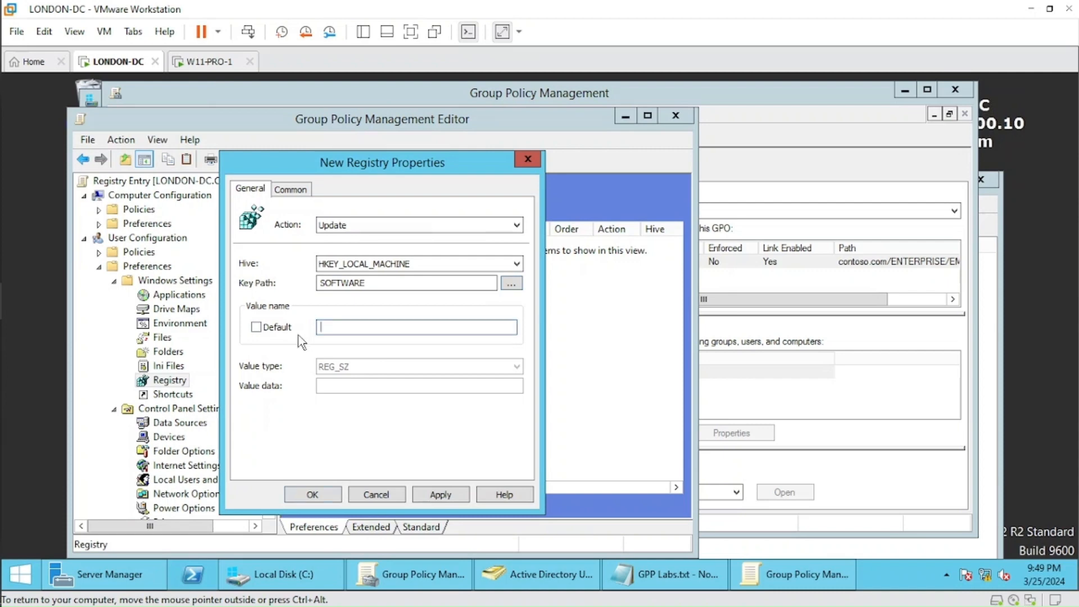
{"action": "left_click", "coordinate": [256, 327]}
{"action": "left_click", "coordinate": [393, 368]}
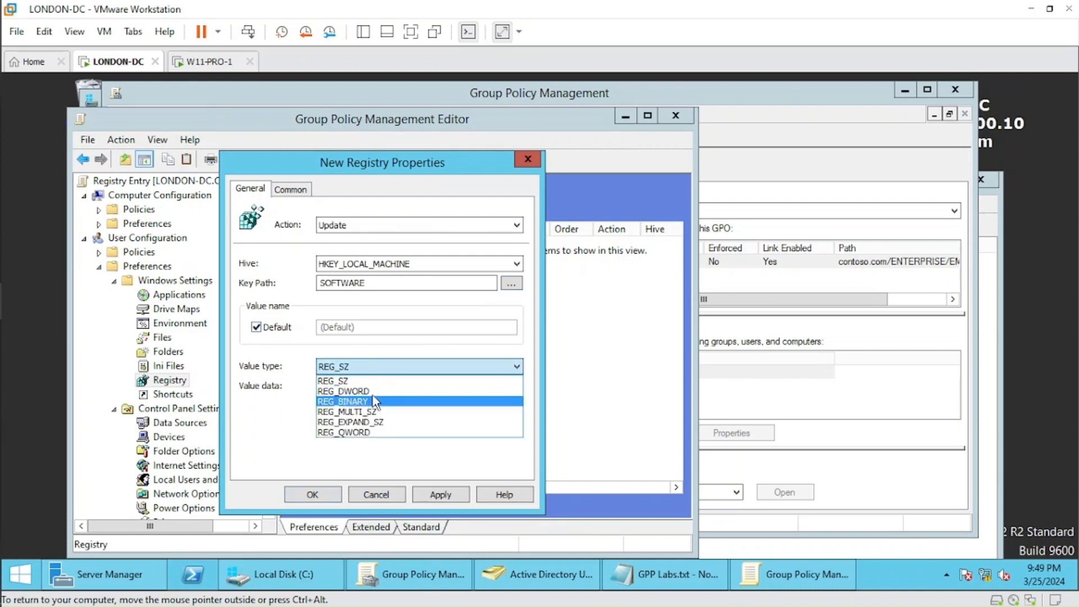
{"action": "left_click", "coordinate": [388, 391]}
{"action": "left_click", "coordinate": [388, 387]}
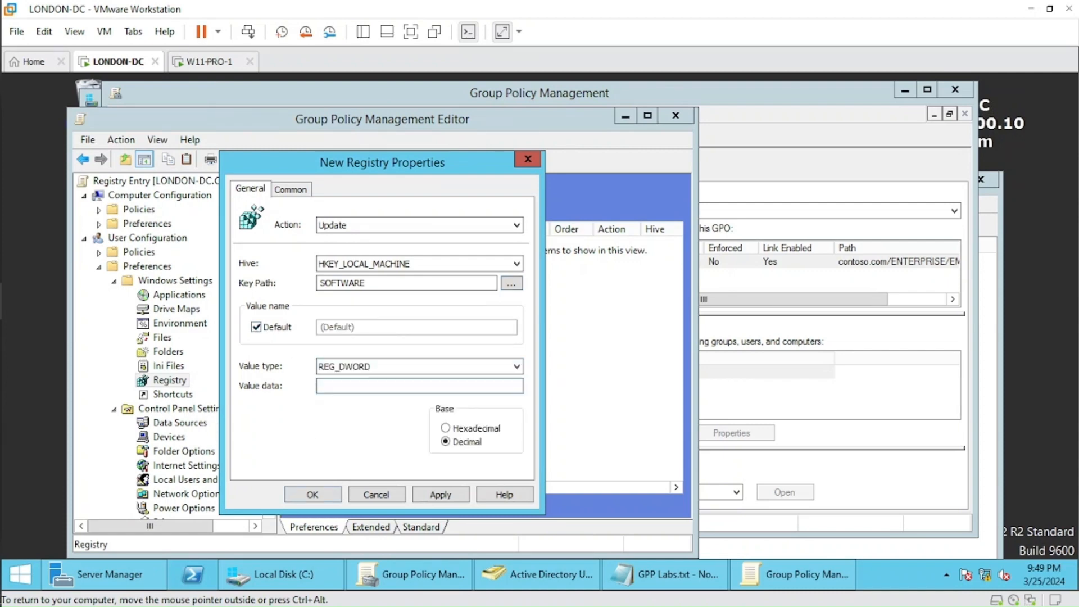
{"action": "left_click", "coordinate": [256, 327]}
{"action": "type", "text": "Demo"}
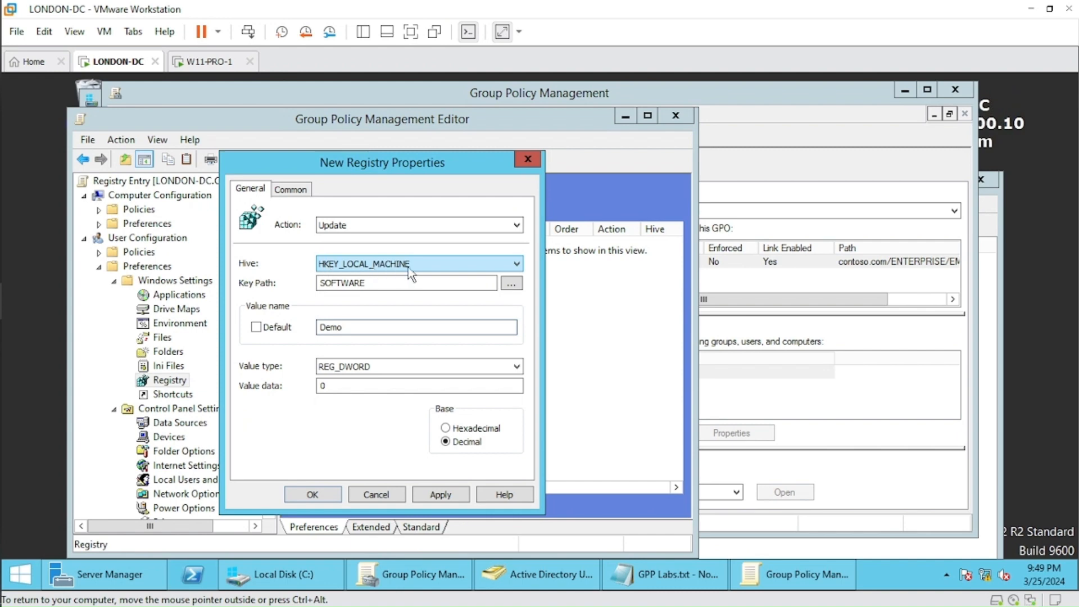
{"action": "left_click", "coordinate": [443, 494]}
{"action": "left_click", "coordinate": [314, 496]}
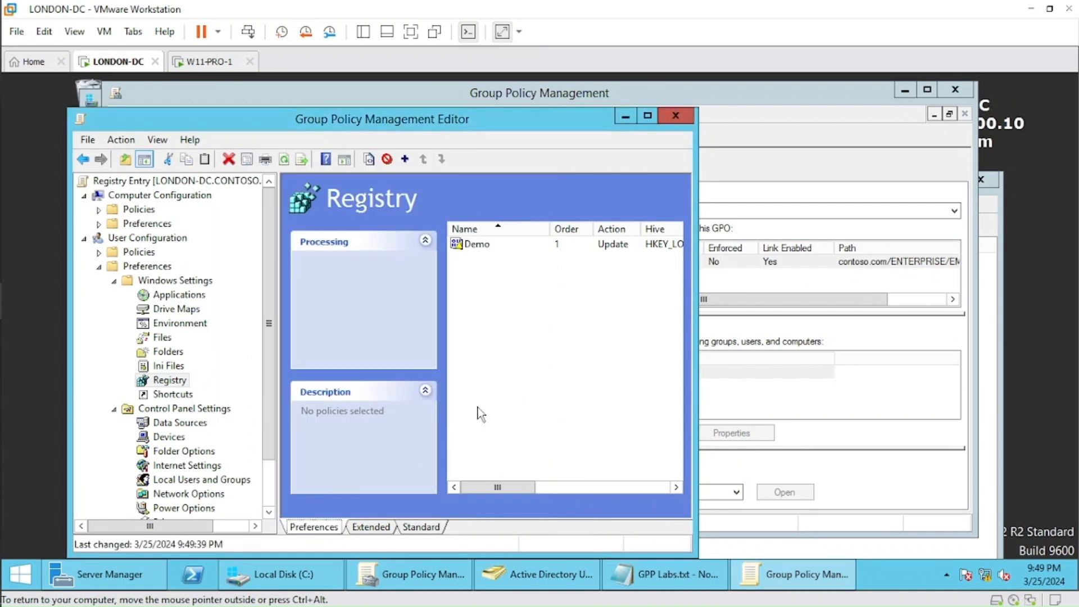
{"action": "left_click", "coordinate": [676, 117]}
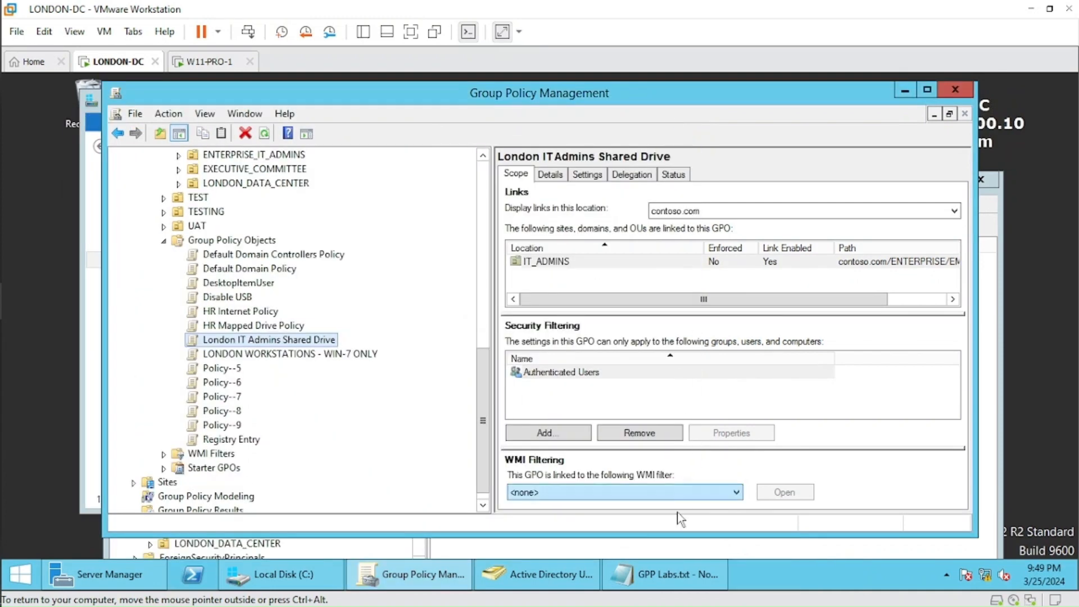
Check the GPP Labs.txt notes for the location and group that the registry entry task targets.
{"action": "left_click", "coordinate": [666, 574]}
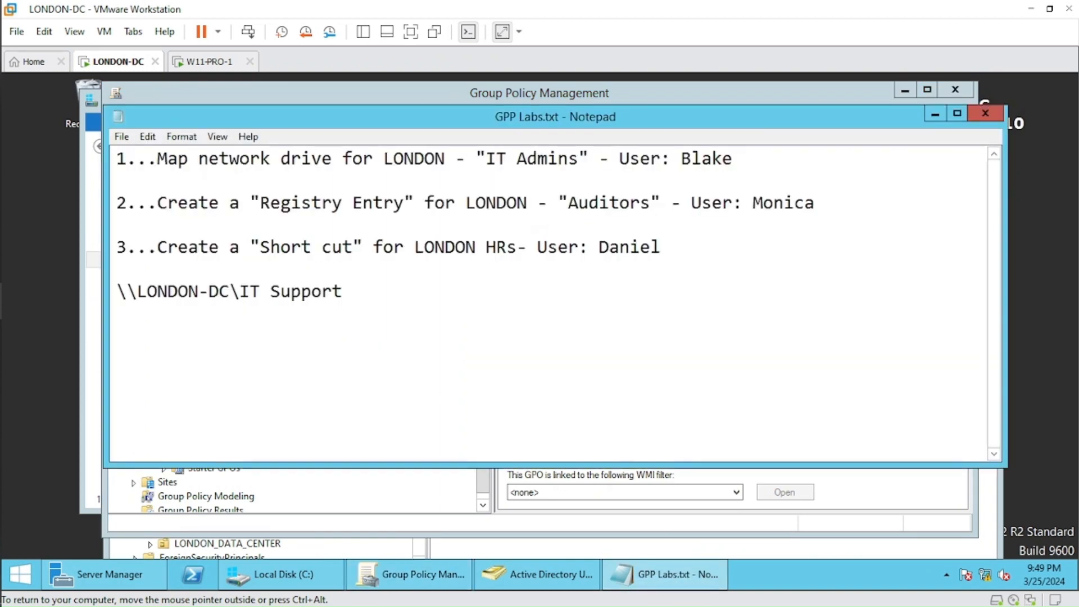
{"action": "left_click_drag", "start_coordinate": [567, 202], "coordinate": [653, 202]}
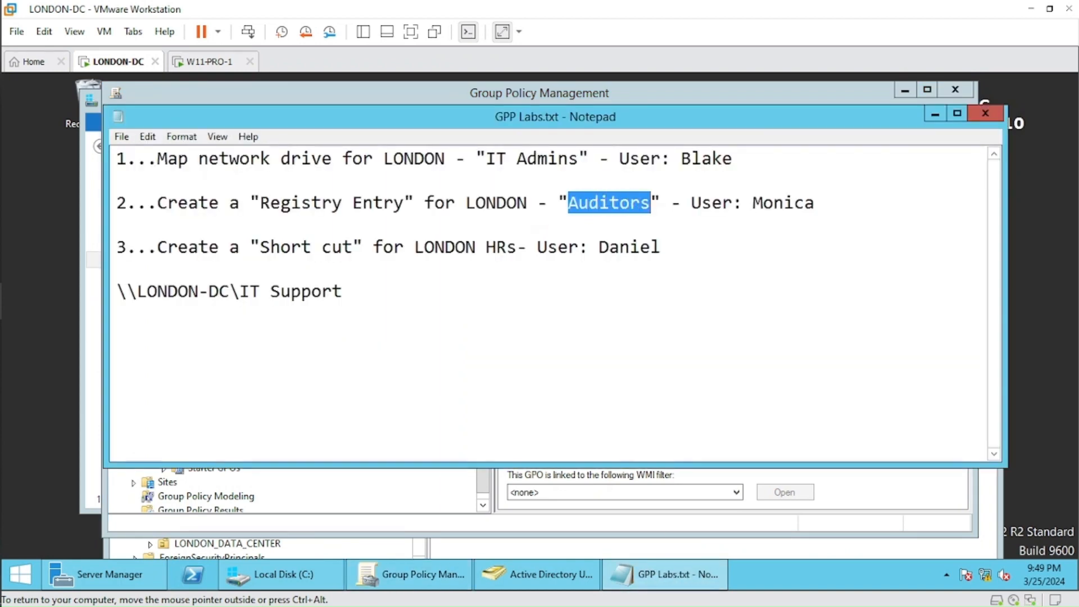
{"action": "left_click_drag", "start_coordinate": [455, 203], "coordinate": [537, 202]}
{"action": "left_click", "coordinate": [935, 115]}
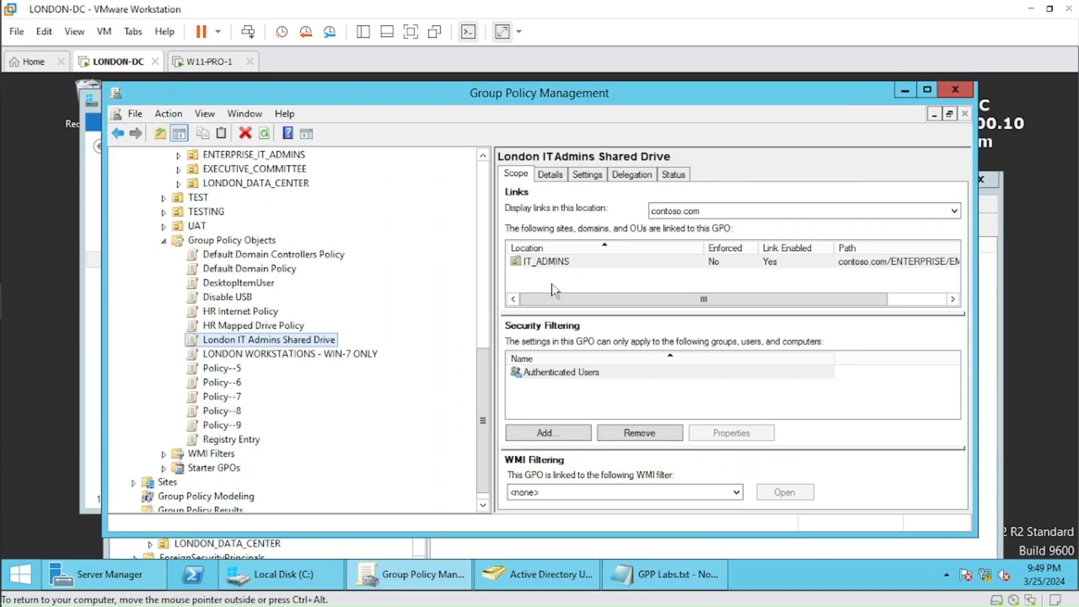
Link the existing Registry Entry GPO to the AUDIT OU under FINANCE in the London business users.
{"action": "left_click_drag", "start_coordinate": [487, 357], "coordinate": [494, 250]}
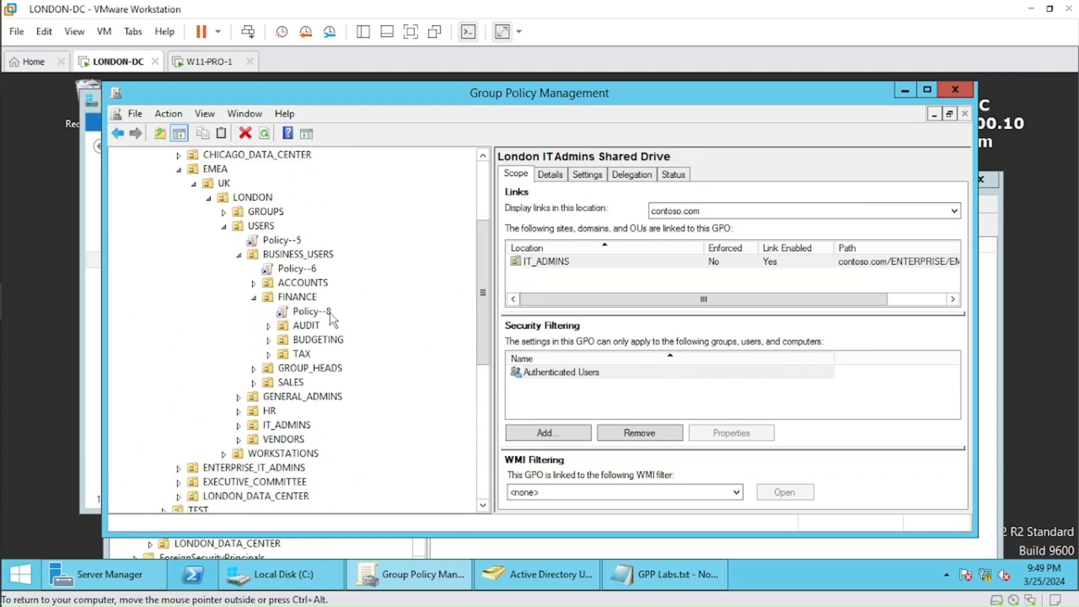
{"action": "left_click", "coordinate": [310, 324]}
{"action": "right_click", "coordinate": [309, 325]}
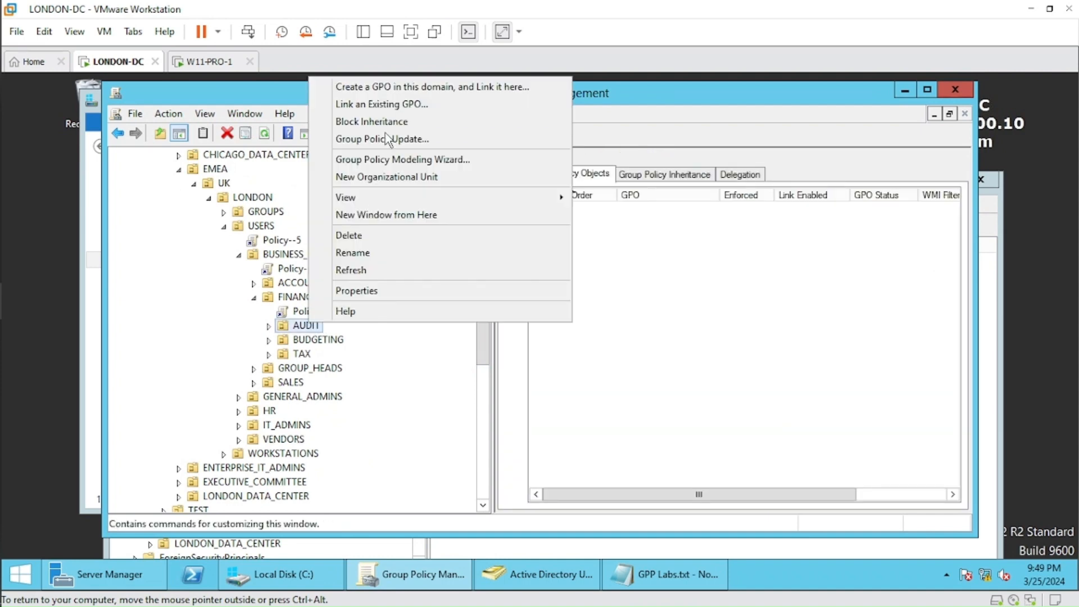
{"action": "left_click", "coordinate": [393, 105]}
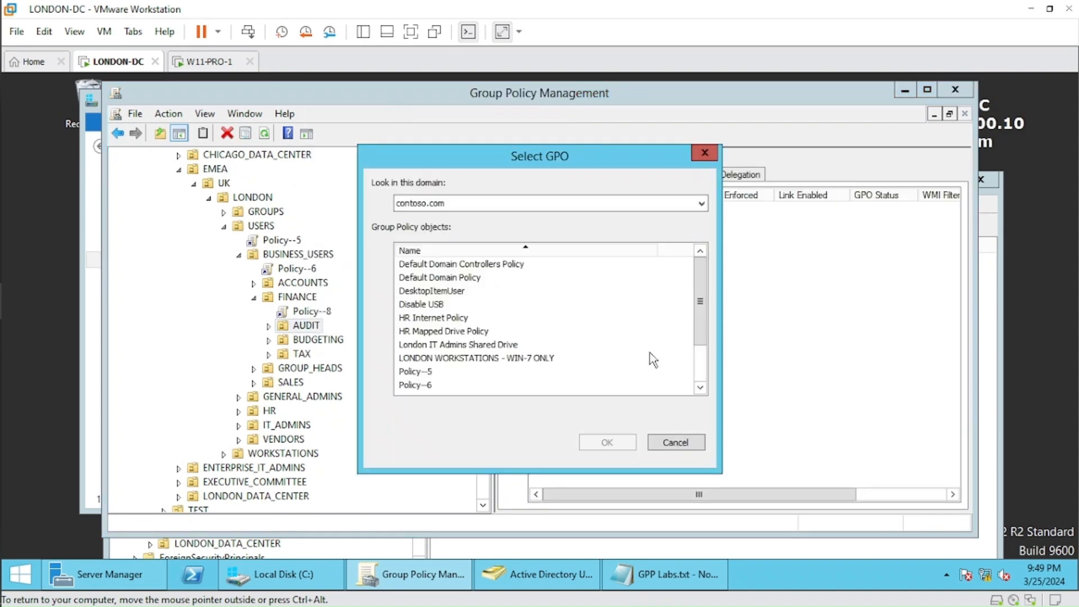
{"action": "scroll", "coordinate": [707, 323], "scroll_direction": "down", "scroll_amount": 2}
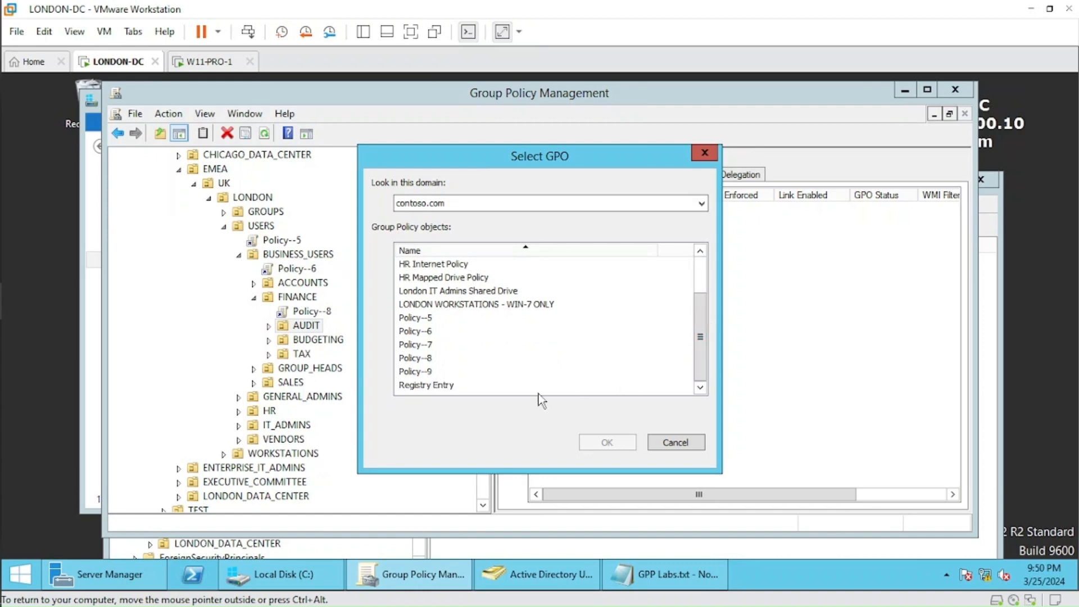
{"action": "left_click", "coordinate": [438, 387]}
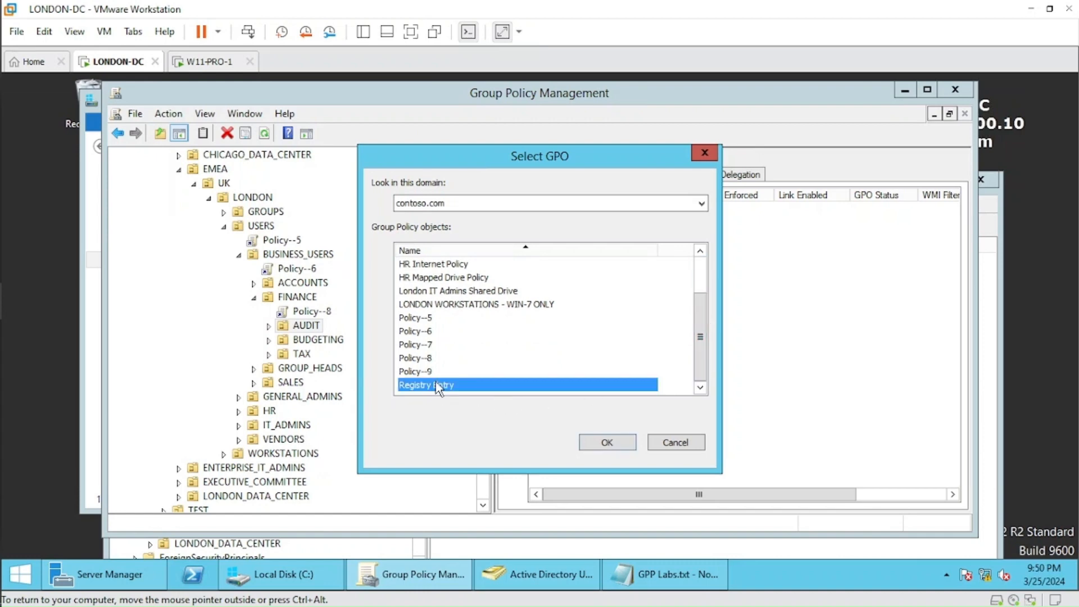
{"action": "left_click", "coordinate": [616, 444]}
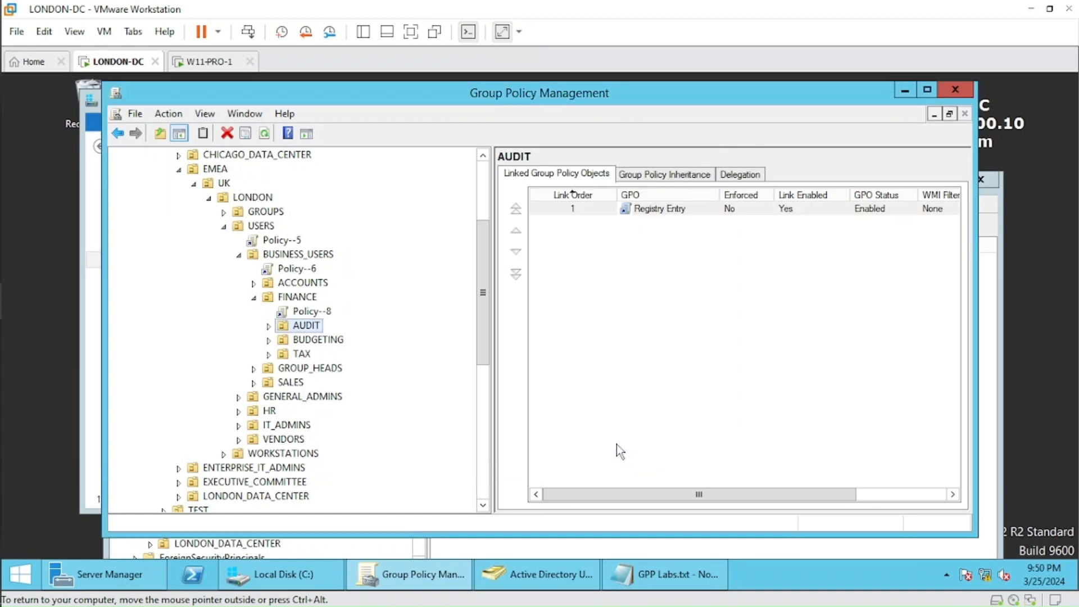
Check the GPP Labs.txt notes for the test user of the auditors' registry entry task.
{"action": "left_click", "coordinate": [639, 575]}
{"action": "left_click", "coordinate": [663, 248]}
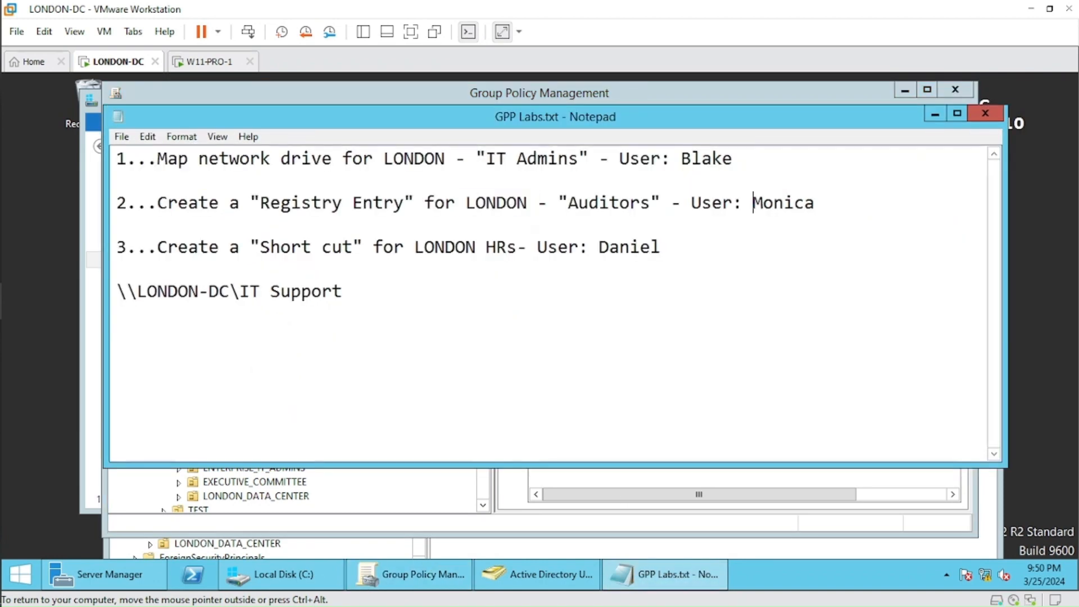
{"action": "key", "text": "shift+Right"}
{"action": "key", "text": "shift+Right"}
{"action": "key", "text": "shift+Right"}
{"action": "key", "text": "shift+Right"}
{"action": "key", "text": "shift+Right"}
{"action": "key", "text": "shift+Right"}
{"action": "double_click", "coordinate": [766, 204]}
{"action": "left_click", "coordinate": [765, 204]}
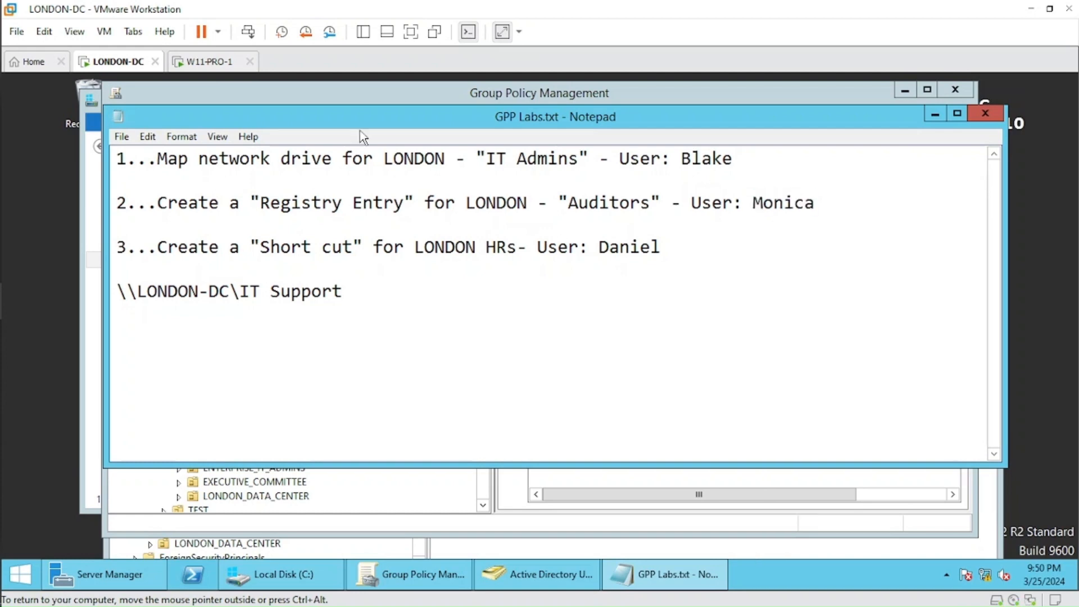
Switch to the W11-PRO-1 machine and log off the current account, forcing the sign-out despite open apps.
{"action": "left_click", "coordinate": [225, 63]}
{"action": "left_click", "coordinate": [402, 523]}
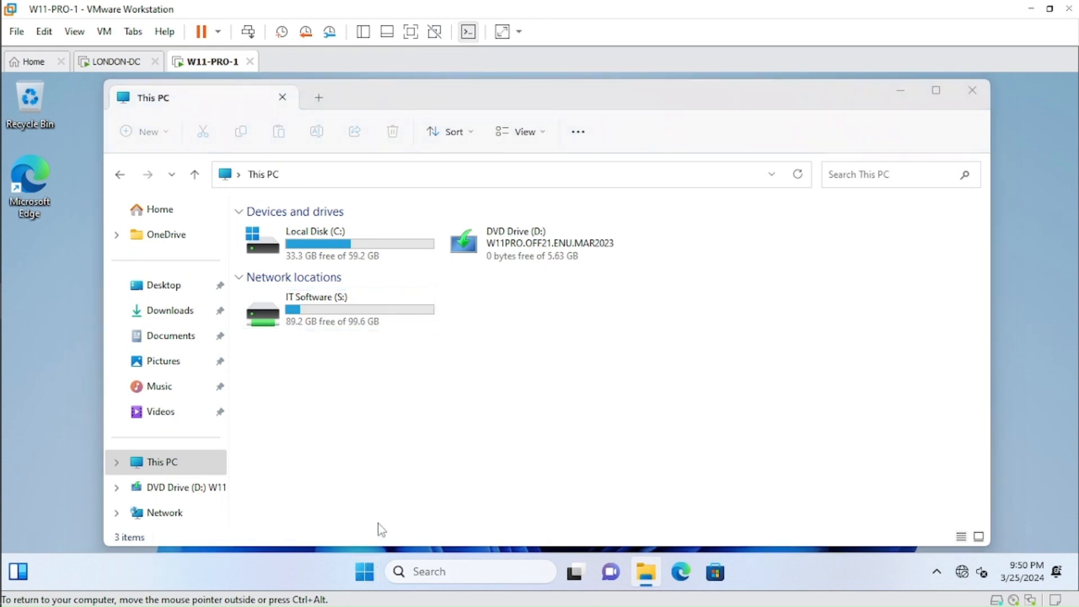
{"action": "right_click", "coordinate": [366, 575]}
{"action": "left_click", "coordinate": [348, 482]}
{"action": "type", "text": "logof"}
{"action": "key", "text": "Return"}
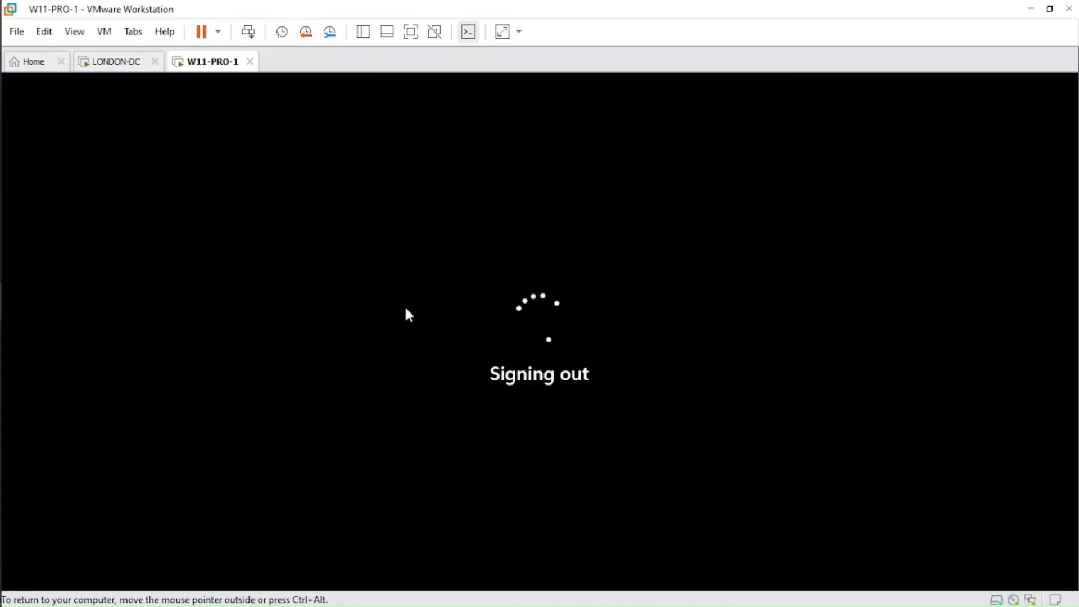
{"action": "left_click", "coordinate": [100, 62]}
{"action": "key", "text": "shift+Left"}
{"action": "left_click_drag", "start_coordinate": [763, 203], "coordinate": [815, 203]}
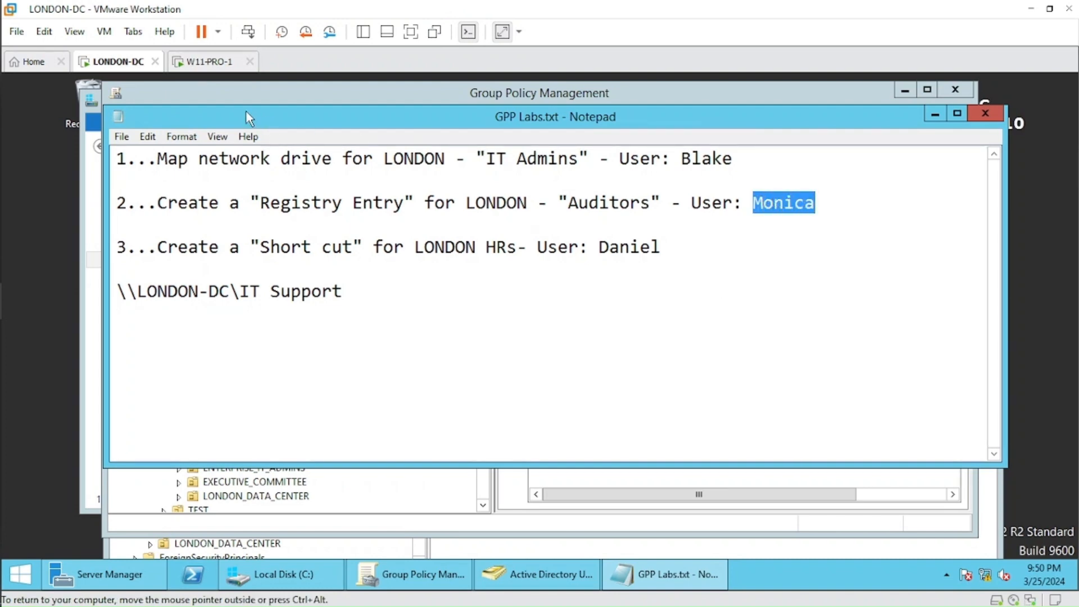
{"action": "left_click", "coordinate": [208, 63]}
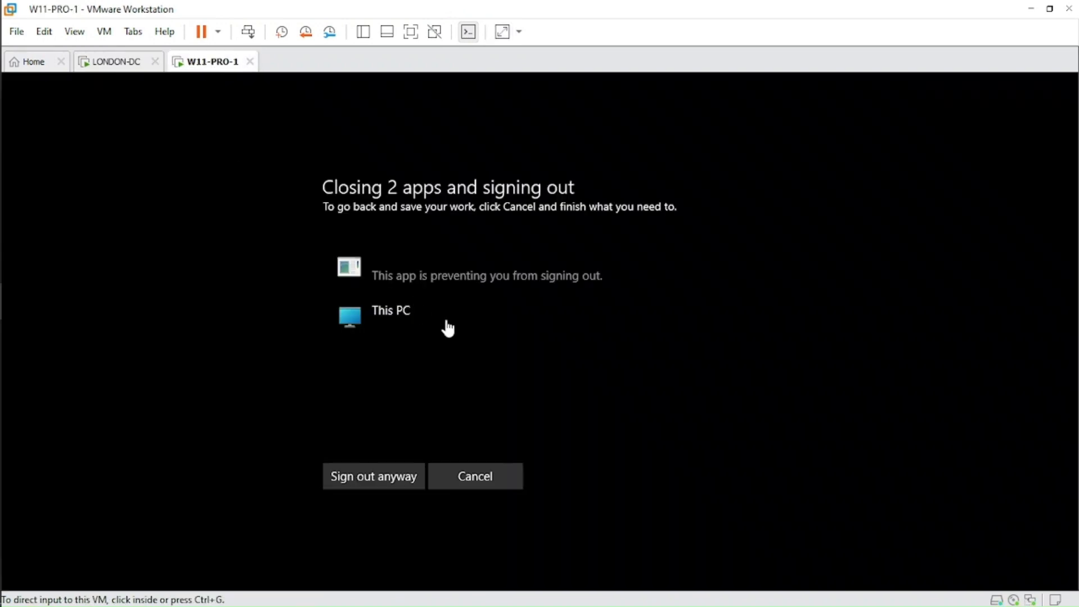
{"action": "left_click", "coordinate": [388, 480]}
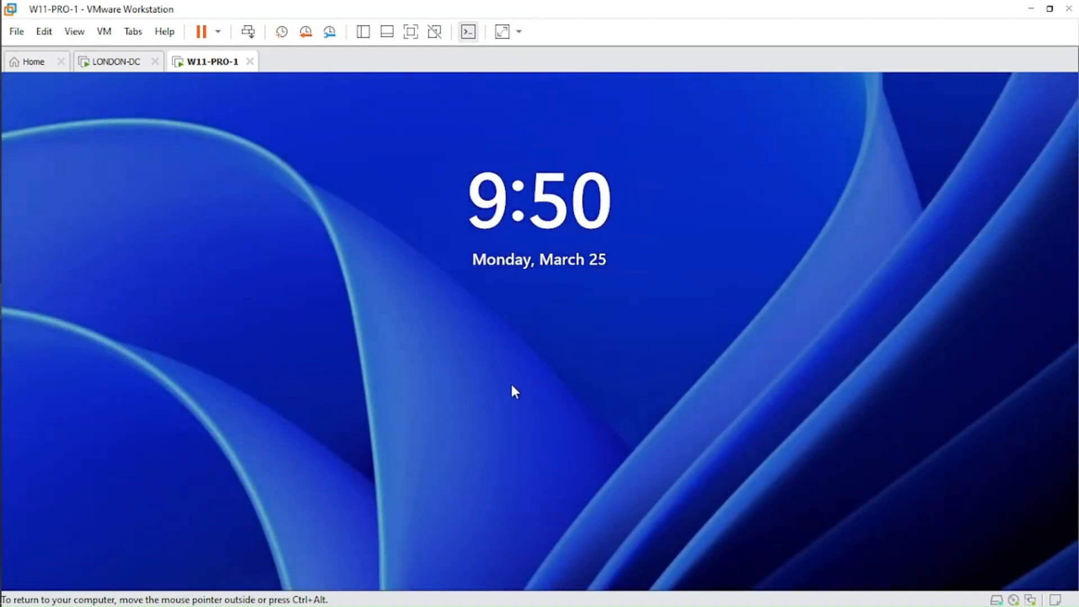
Sign in to W11-PRO-1 as another user with the auditor's user name and account password.
{"action": "left_click", "coordinate": [510, 386]}
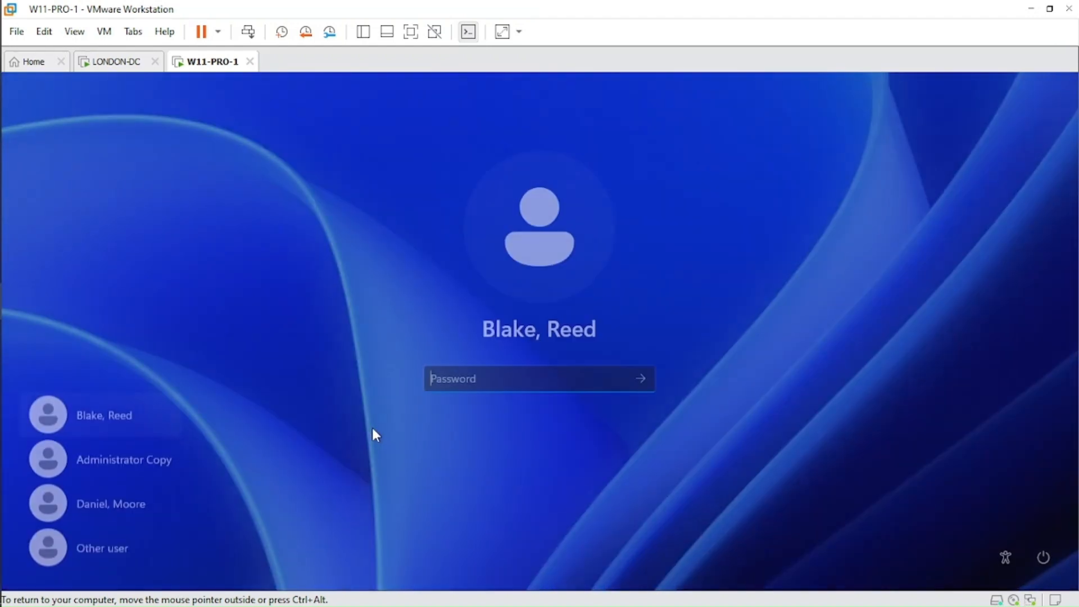
{"action": "left_click", "coordinate": [117, 546]}
{"action": "type", "text": "moni"}
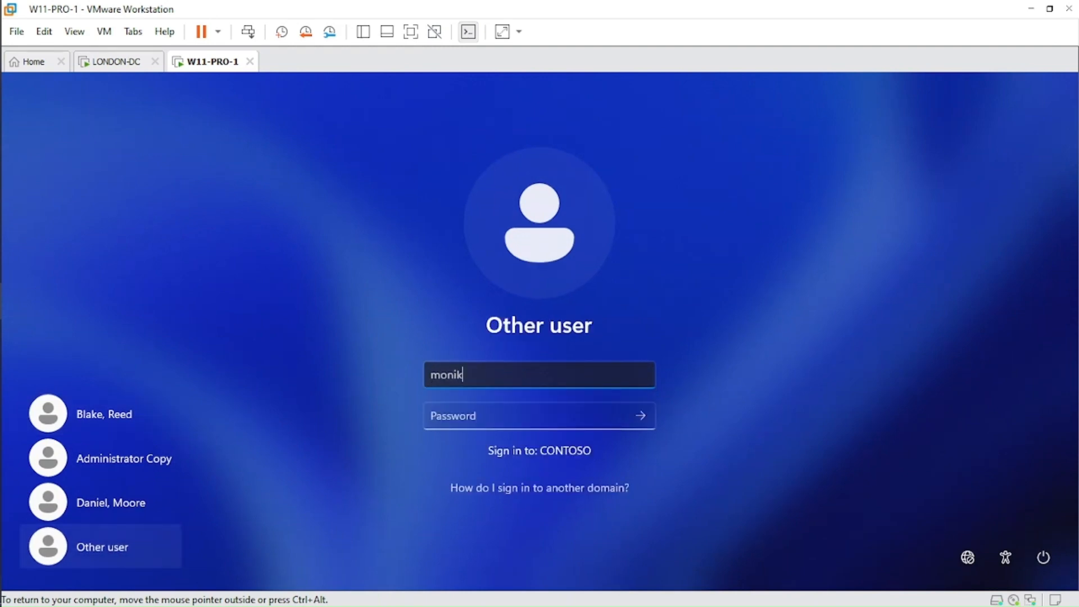
{"action": "type", "text": "ca"}
{"action": "key", "text": "Tab"}
{"action": "type", "text": "Pa"}
{"action": "key", "text": "Return"}
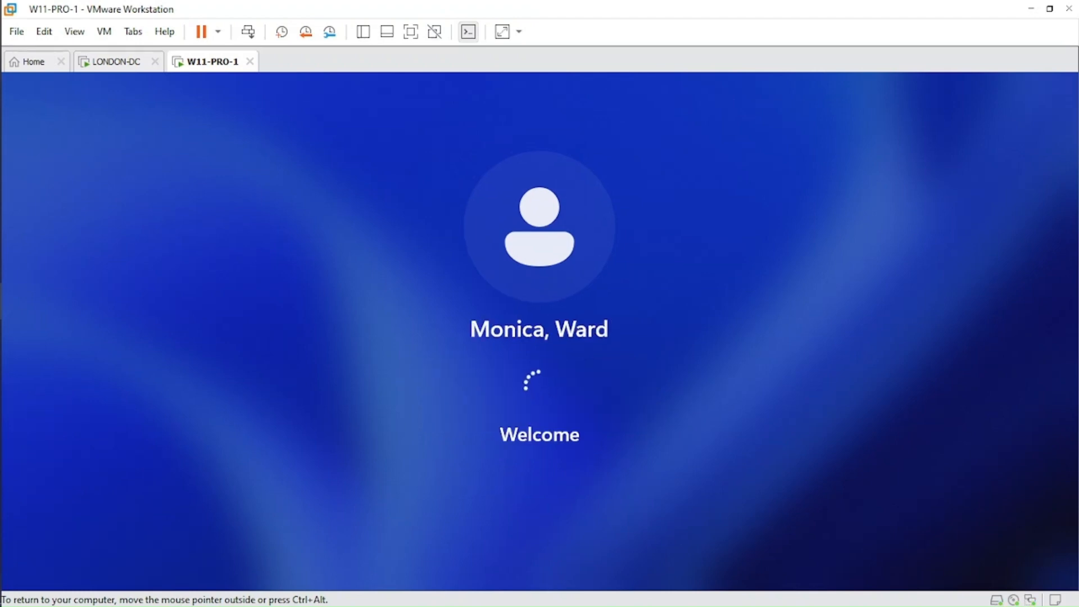
Recheck the auditors' test user in the GPP Labs.txt notes on LONDON-DC, then return to W11-PRO-1.
{"action": "key", "text": "ctrl+alt"}
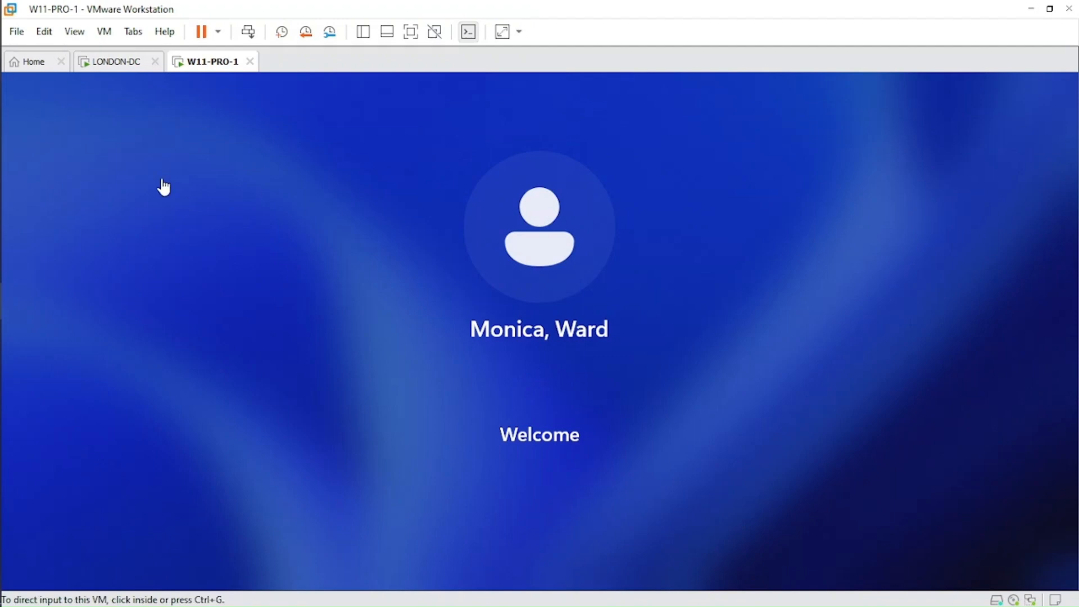
{"action": "left_click", "coordinate": [117, 63]}
{"action": "left_click", "coordinate": [763, 205]}
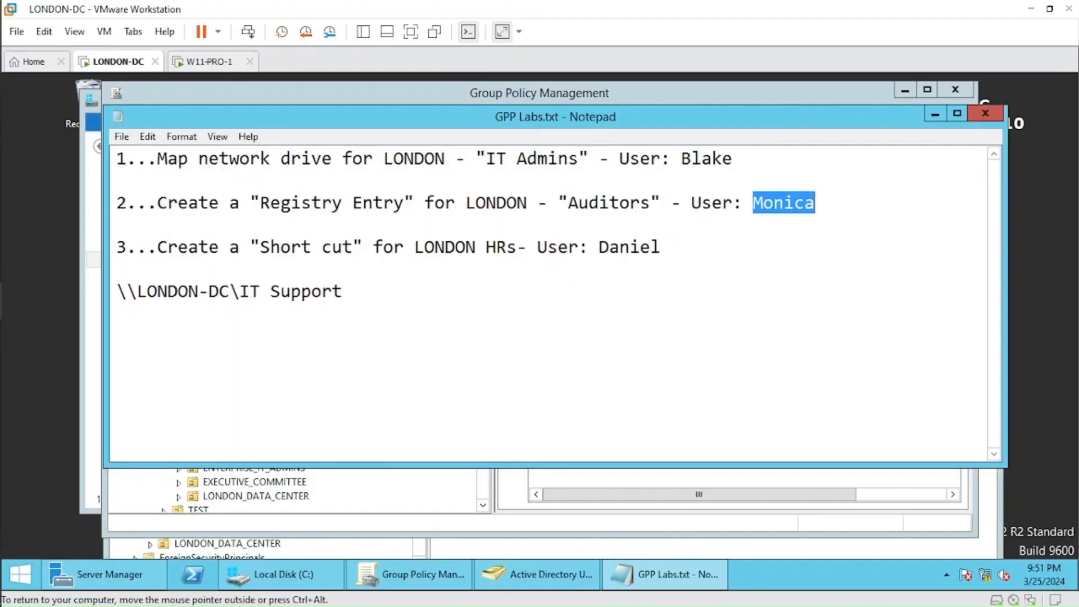
{"action": "mouse_move", "coordinate": [753, 203]}
{"action": "left_mouse_down"}
{"action": "mouse_move", "coordinate": [815, 203]}
{"action": "mouse_move", "coordinate": [753, 203]}
{"action": "left_mouse_up"}
{"action": "left_click", "coordinate": [815, 204]}
{"action": "left_click", "coordinate": [753, 204]}
{"action": "left_click", "coordinate": [209, 65]}
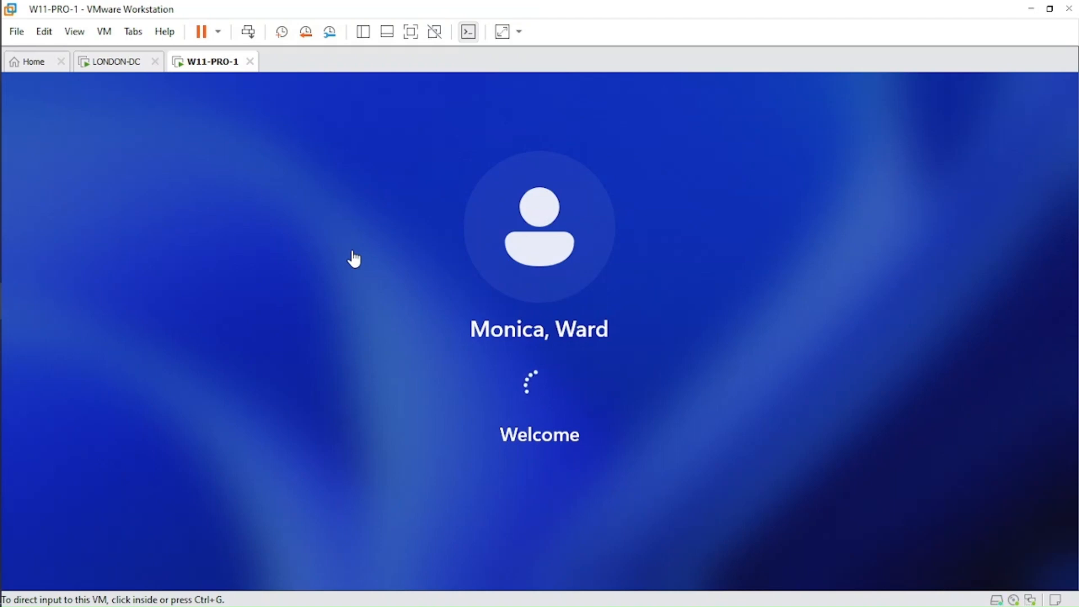
Read the London HR shortcut task and its test user in the LONDON-DC notes and return to W11-PRO-1.
{"action": "left_click", "coordinate": [115, 63]}
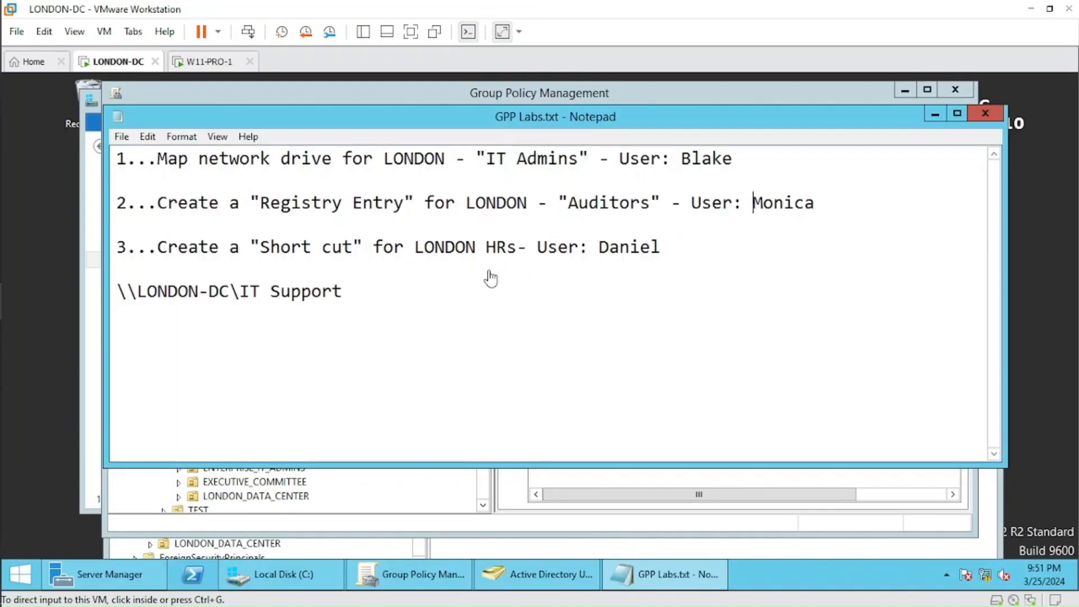
{"action": "left_click_drag", "start_coordinate": [662, 247], "coordinate": [301, 248]}
{"action": "left_click", "coordinate": [302, 247]}
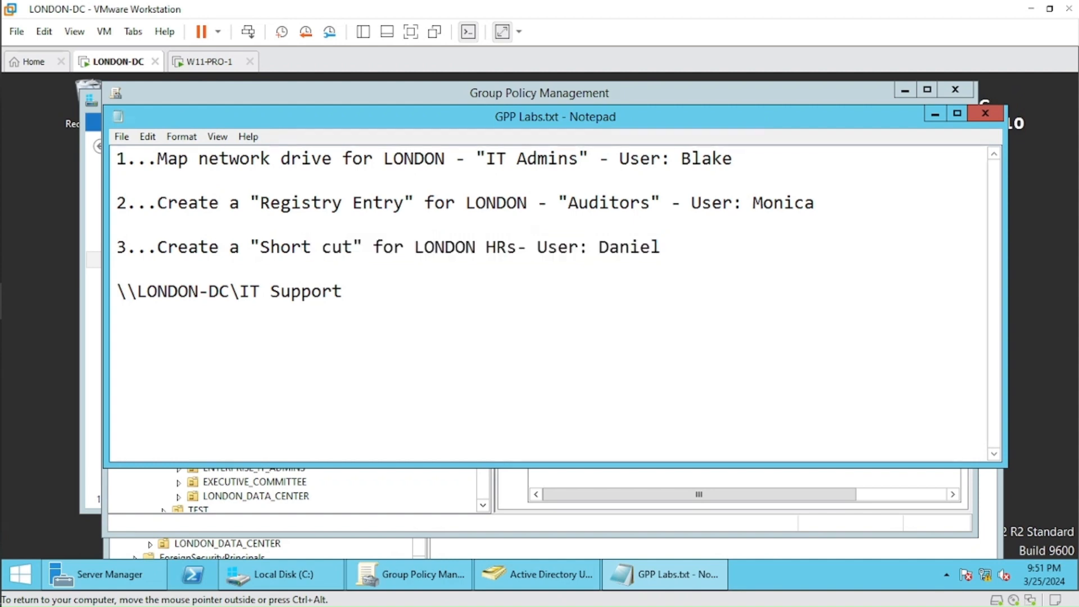
{"action": "left_click_drag", "start_coordinate": [598, 247], "coordinate": [662, 247]}
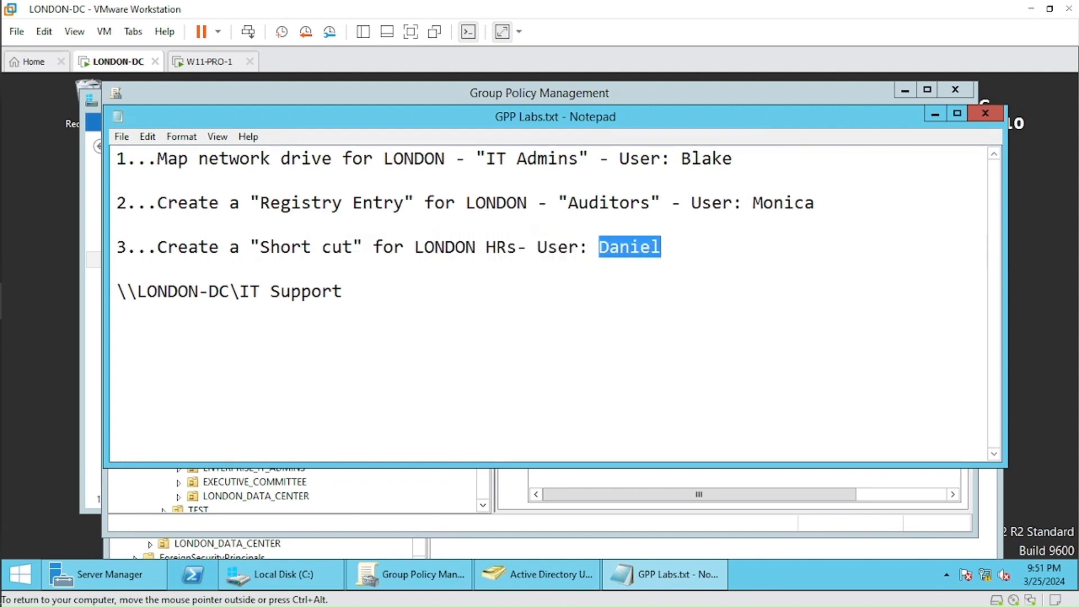
{"action": "left_click", "coordinate": [662, 247]}
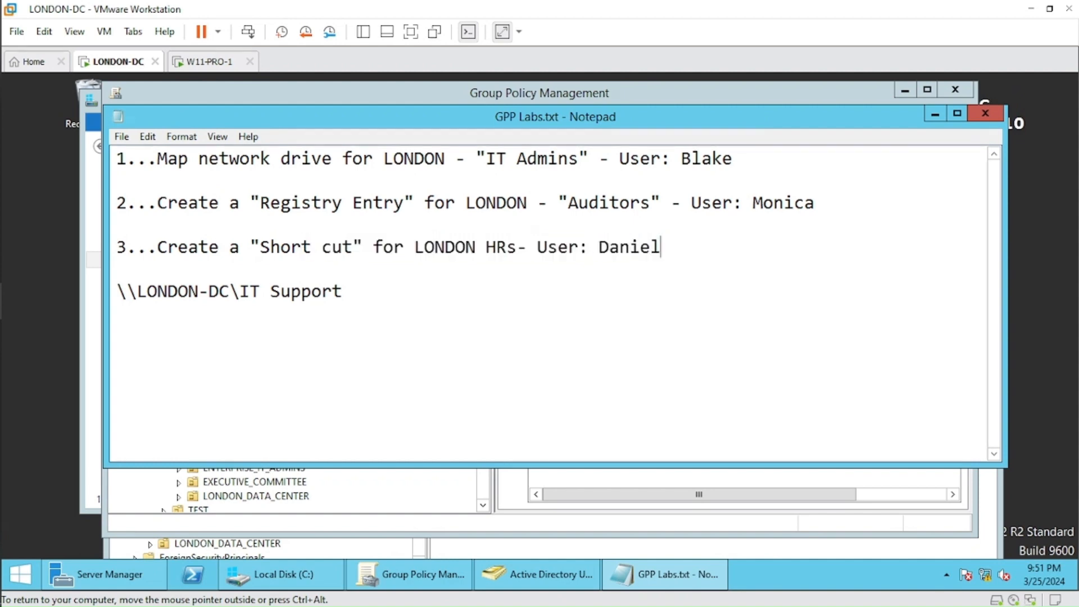
{"action": "left_click", "coordinate": [211, 62]}
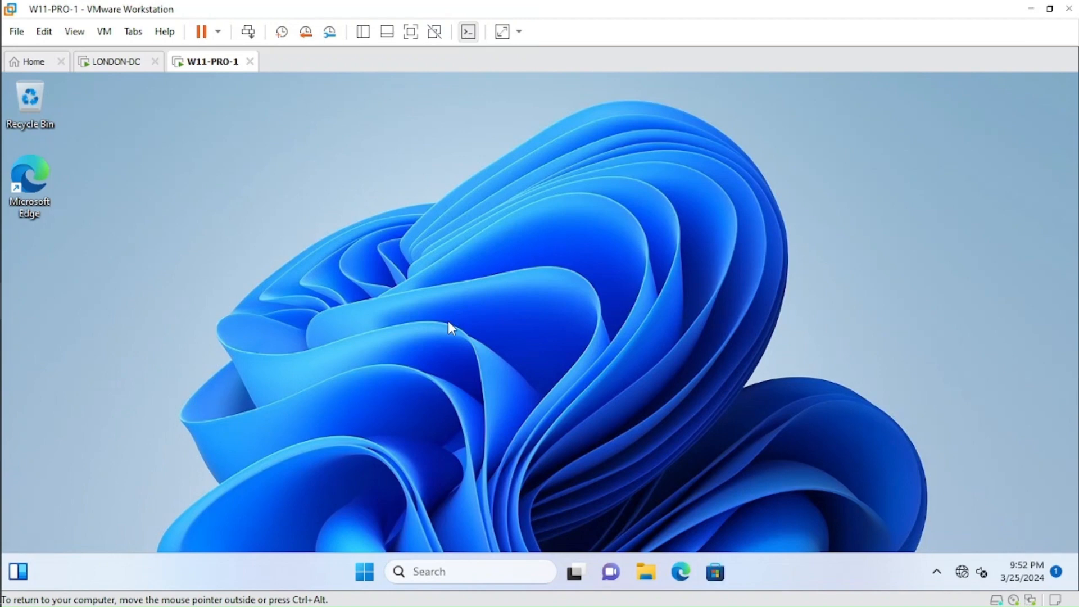
Open the Registry Editor with regedit and inspect the Demo value under HKEY_LOCAL_MACHINE\SOFTWARE.
{"action": "right_click", "coordinate": [368, 580]}
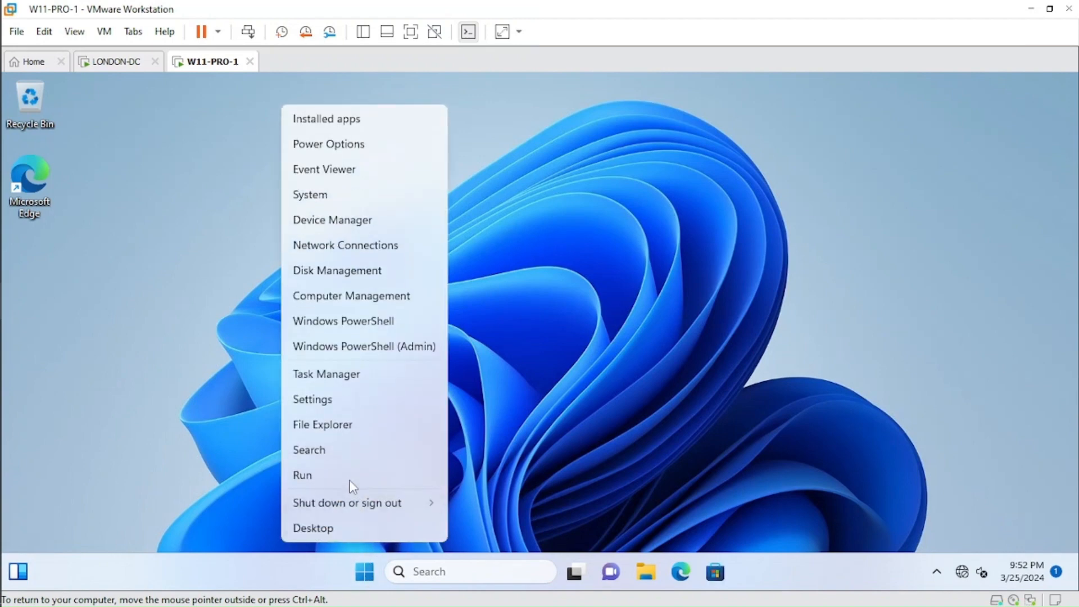
{"action": "left_click", "coordinate": [346, 473]}
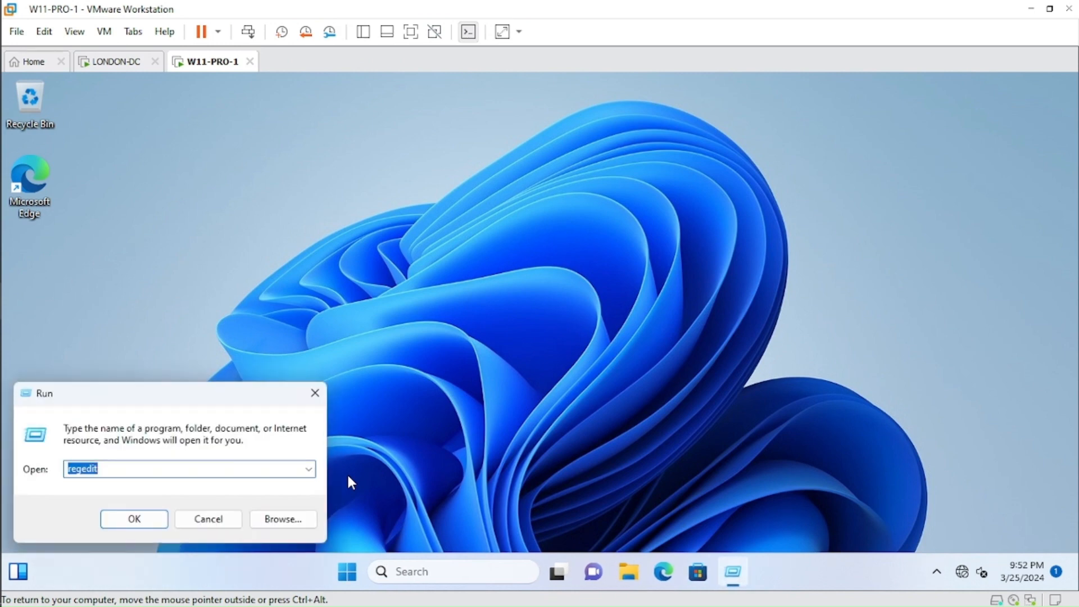
{"action": "key", "text": "Return"}
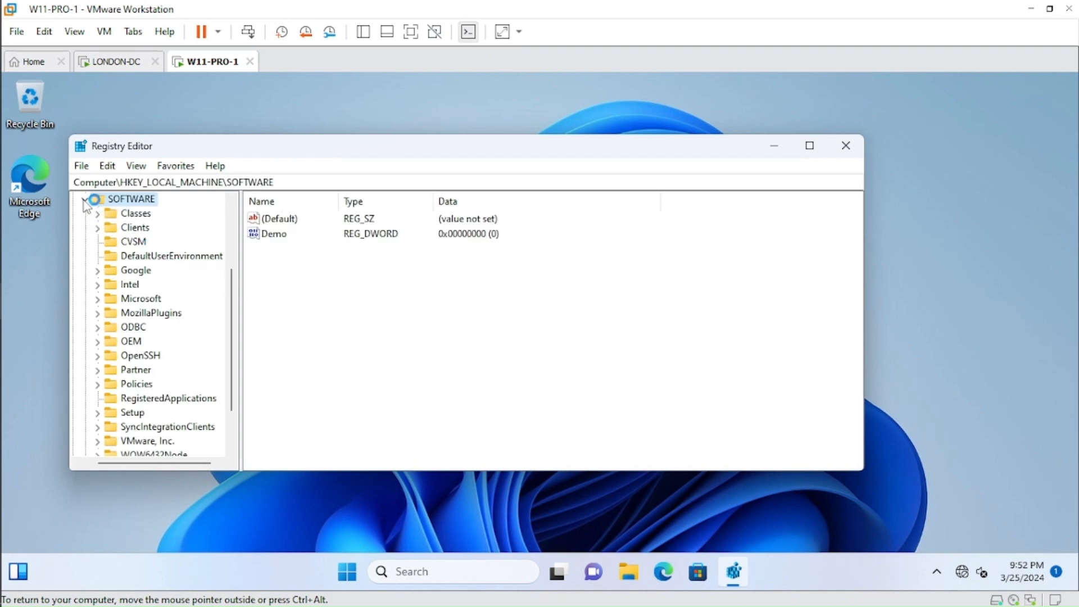
{"action": "left_click", "coordinate": [84, 200]}
{"action": "left_click", "coordinate": [90, 242]}
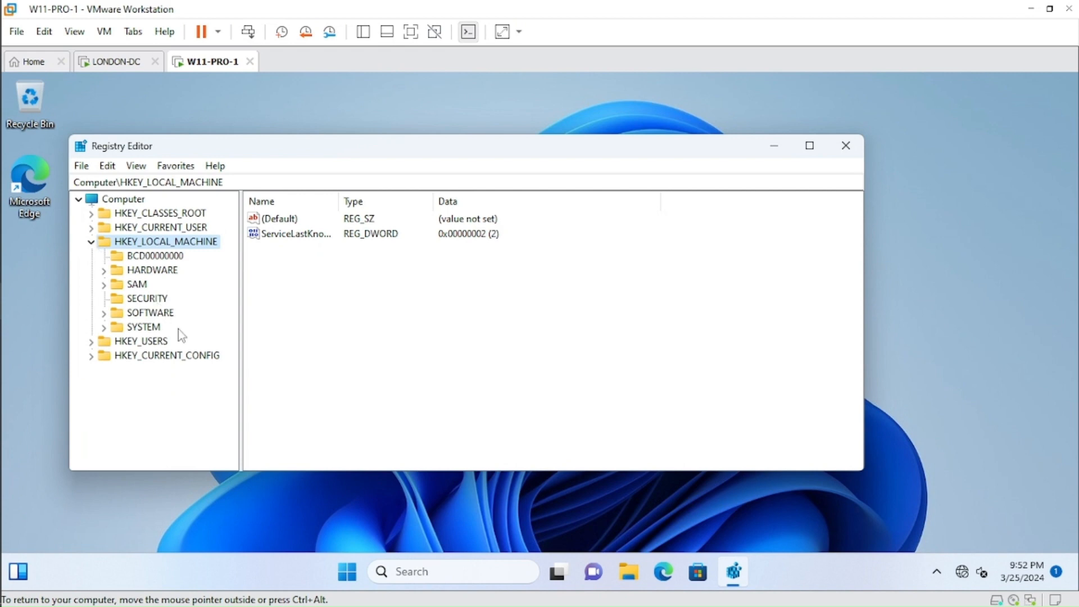
{"action": "left_click", "coordinate": [152, 315]}
{"action": "left_click", "coordinate": [283, 233]}
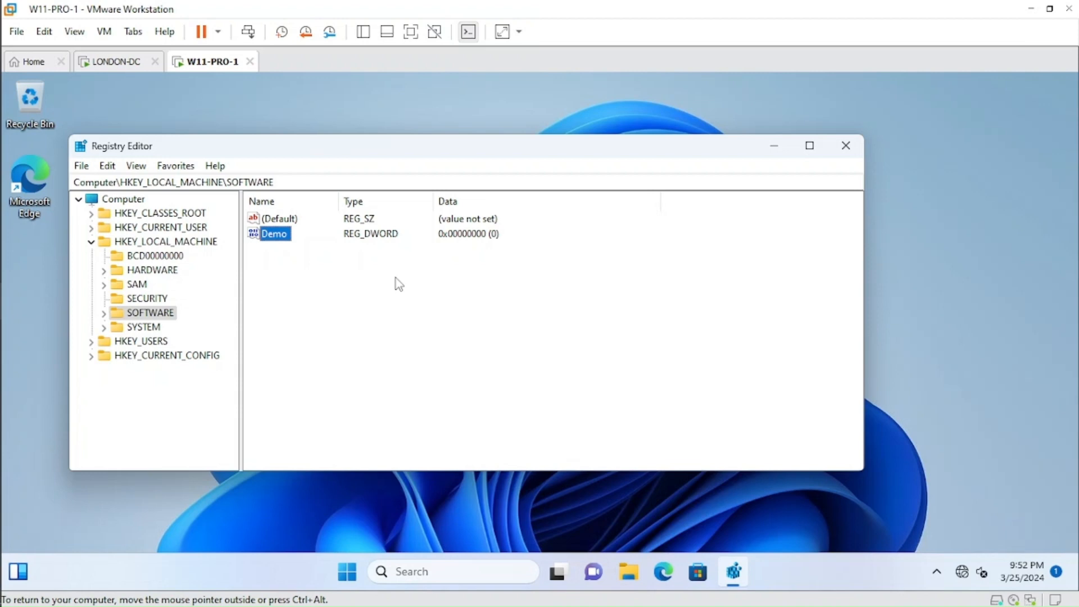
Try to delete the Demo registry value, close the Registry Editor and switch back to LONDON-DC.
{"action": "double_click", "coordinate": [283, 241]}
{"action": "right_click", "coordinate": [284, 240]}
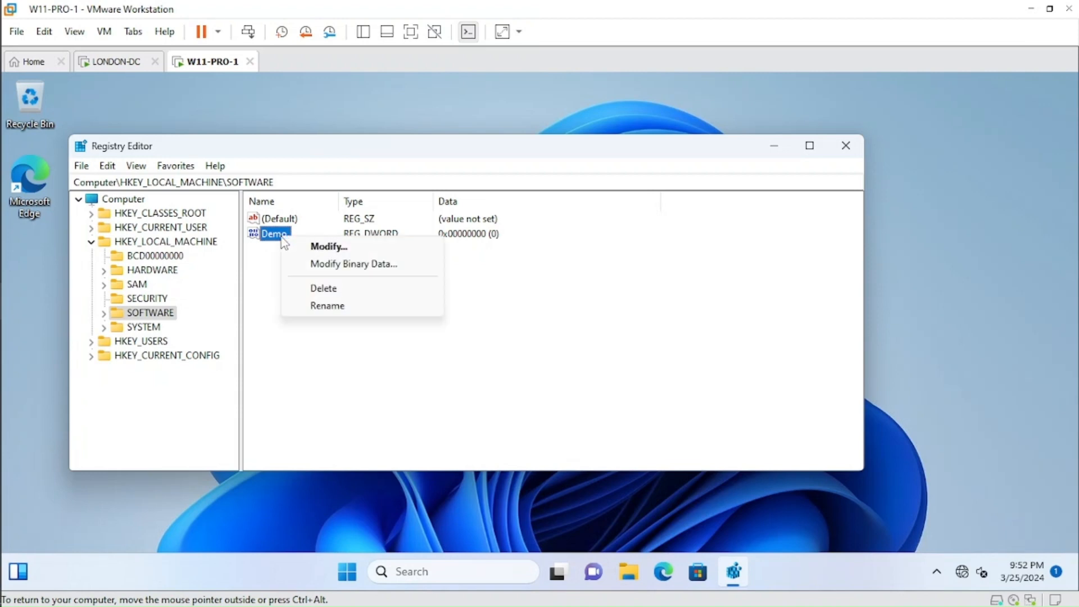
{"action": "left_click", "coordinate": [323, 289]}
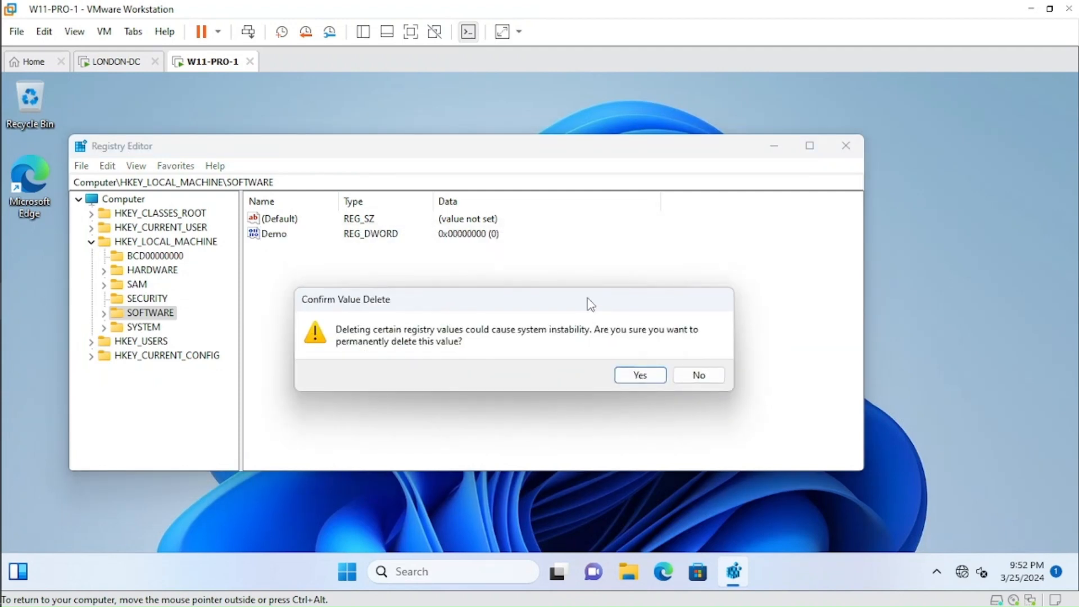
{"action": "left_click", "coordinate": [631, 382]}
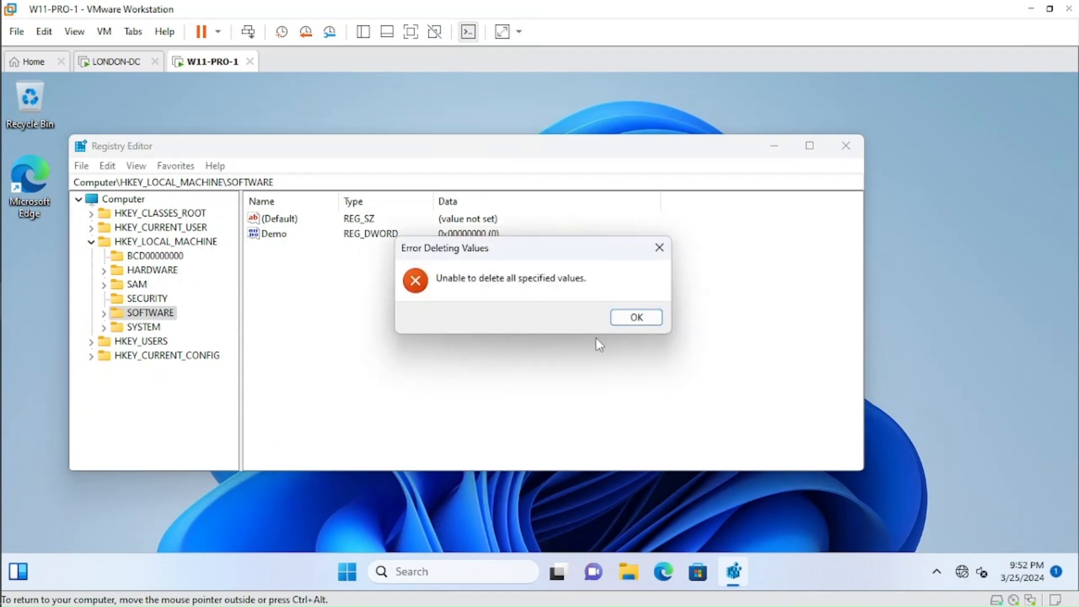
{"action": "left_click", "coordinate": [630, 320]}
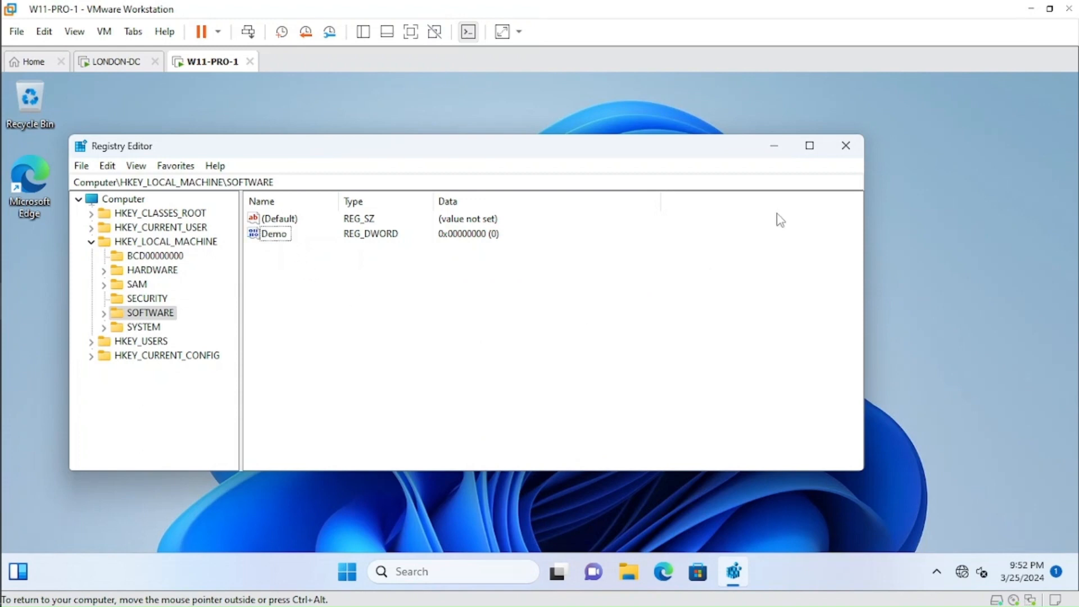
{"action": "left_click", "coordinate": [847, 158]}
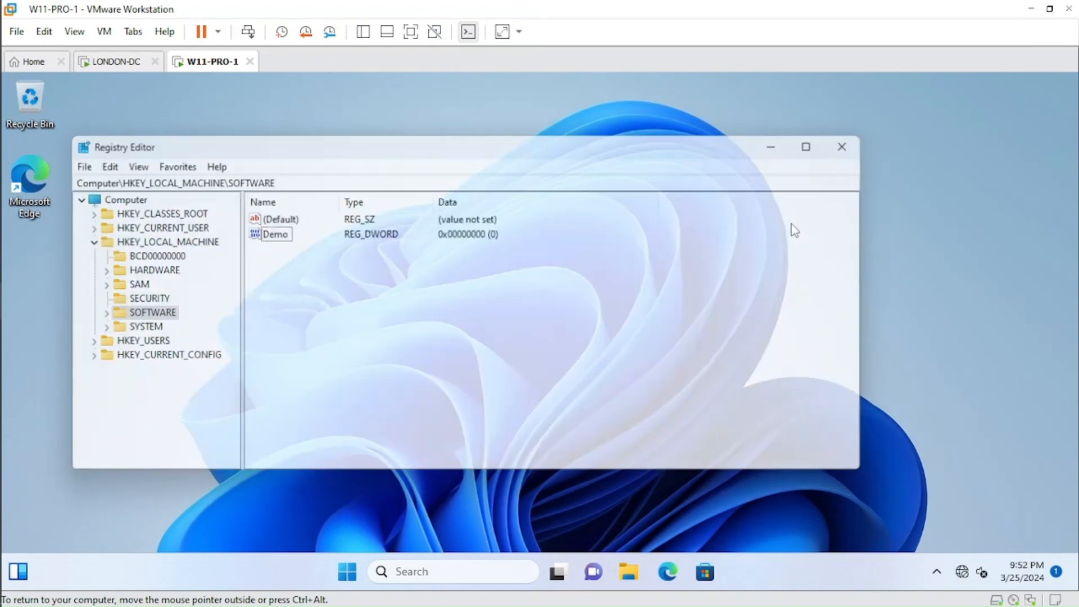
{"action": "left_click", "coordinate": [121, 65]}
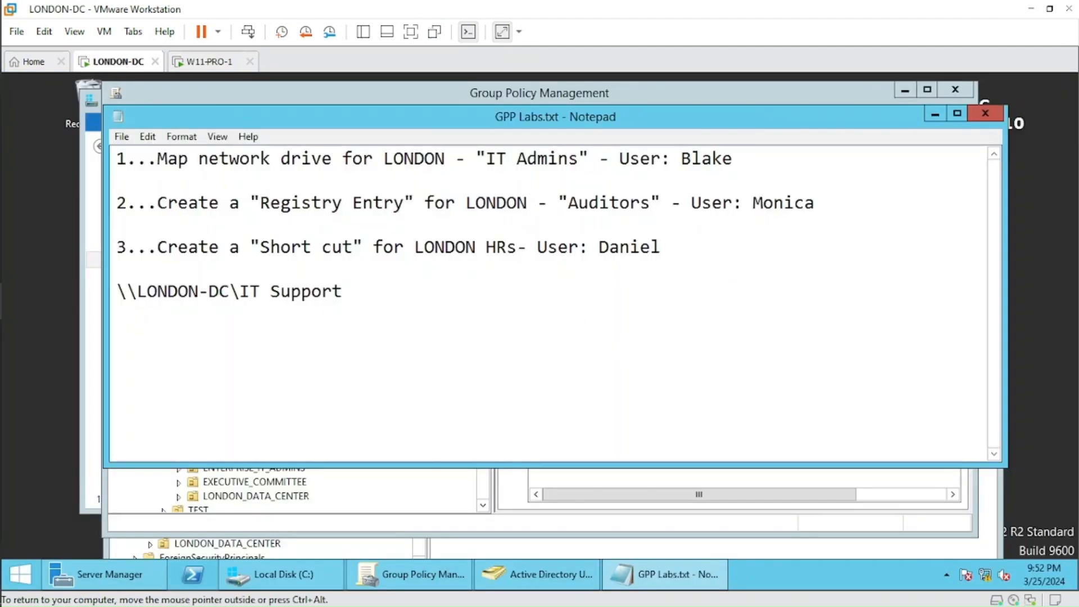
Review the London auditors' registry entry task and the London HR shortcut task in the GPP Labs.txt notes.
{"action": "left_click_drag", "start_coordinate": [815, 203], "coordinate": [599, 202]}
{"action": "left_click", "coordinate": [157, 203]}
{"action": "left_click", "coordinate": [476, 203]}
{"action": "left_click", "coordinate": [599, 203]}
{"action": "left_click_drag", "start_coordinate": [536, 247], "coordinate": [661, 247]}
{"action": "left_click", "coordinate": [661, 247]}
{"action": "key", "text": "Return"}
{"action": "key", "text": "Return"}
{"action": "type", "text": "https://"}
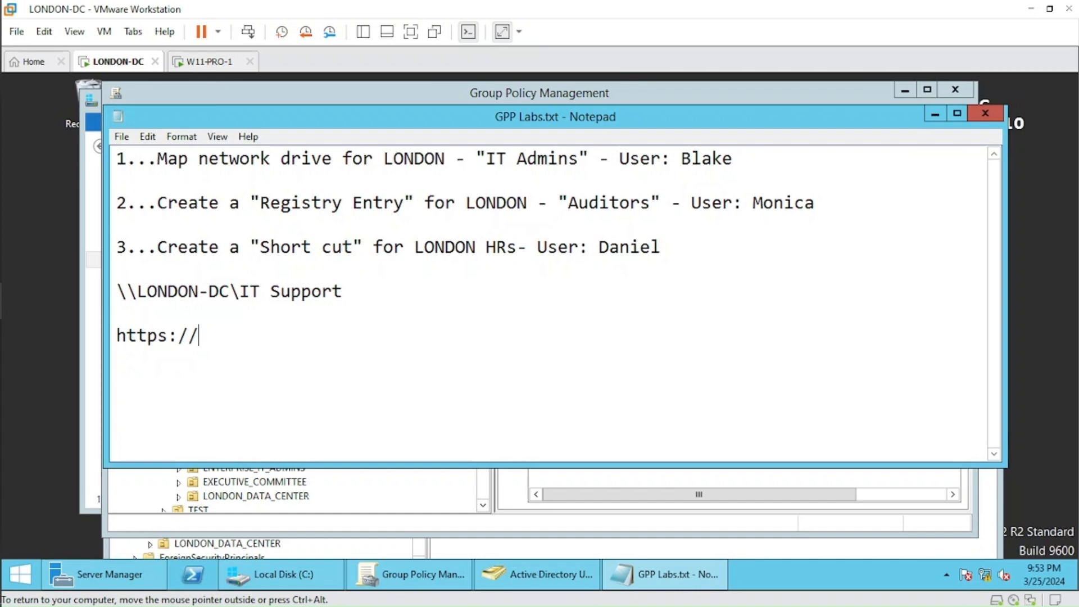
{"action": "type", "text": "mycontoso.contoso.com"}
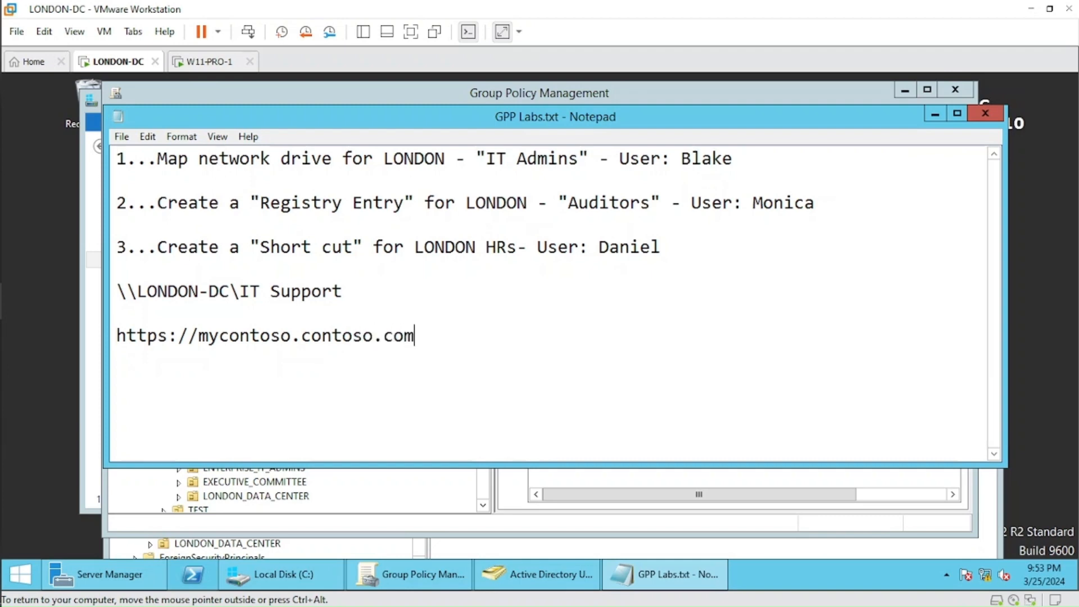
Check the new web address against the London HR shortcut task and its test user in the notes.
{"action": "left_click_drag", "start_coordinate": [415, 336], "coordinate": [117, 336]}
{"action": "left_click", "coordinate": [127, 336]}
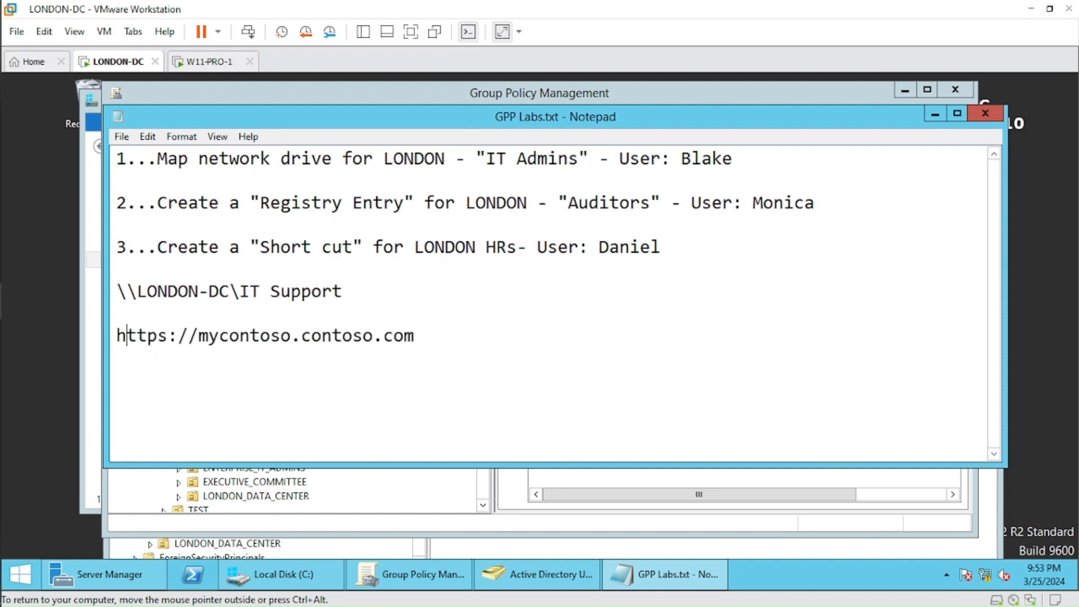
{"action": "left_click_drag", "start_coordinate": [433, 248], "coordinate": [507, 247]}
{"action": "left_click", "coordinate": [507, 247]}
{"action": "left_click_drag", "start_coordinate": [599, 247], "coordinate": [661, 247]}
{"action": "left_click", "coordinate": [661, 247]}
Create a new Group Policy Object named ShortcutURL in Group Policy Management.
{"action": "left_click", "coordinate": [404, 583]}
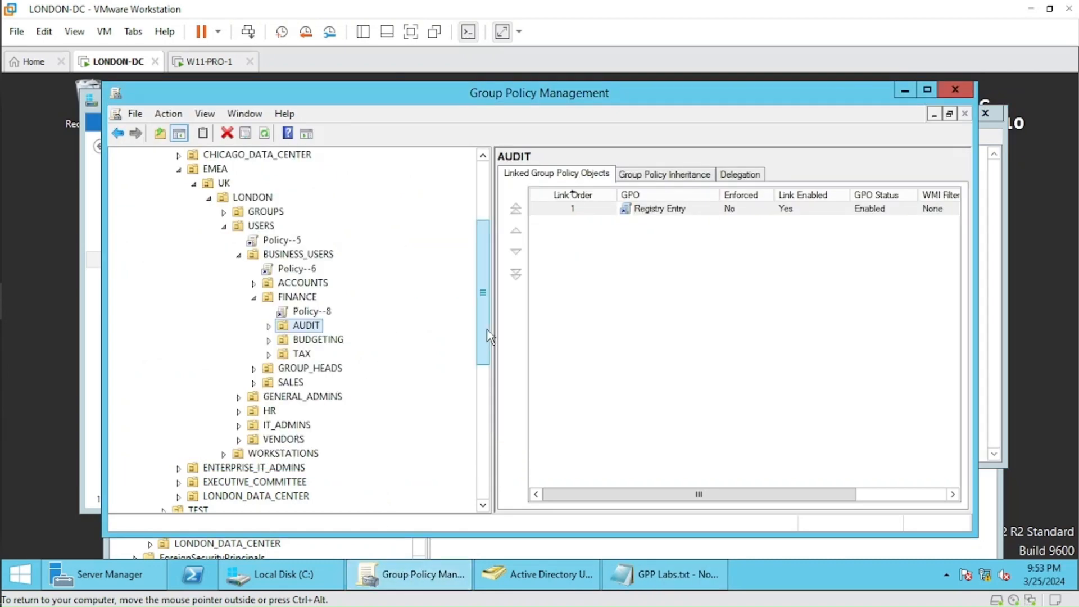
{"action": "left_click_drag", "start_coordinate": [486, 337], "coordinate": [471, 450]}
{"action": "scroll", "coordinate": [471, 450], "scroll_direction": "down", "scroll_amount": 2}
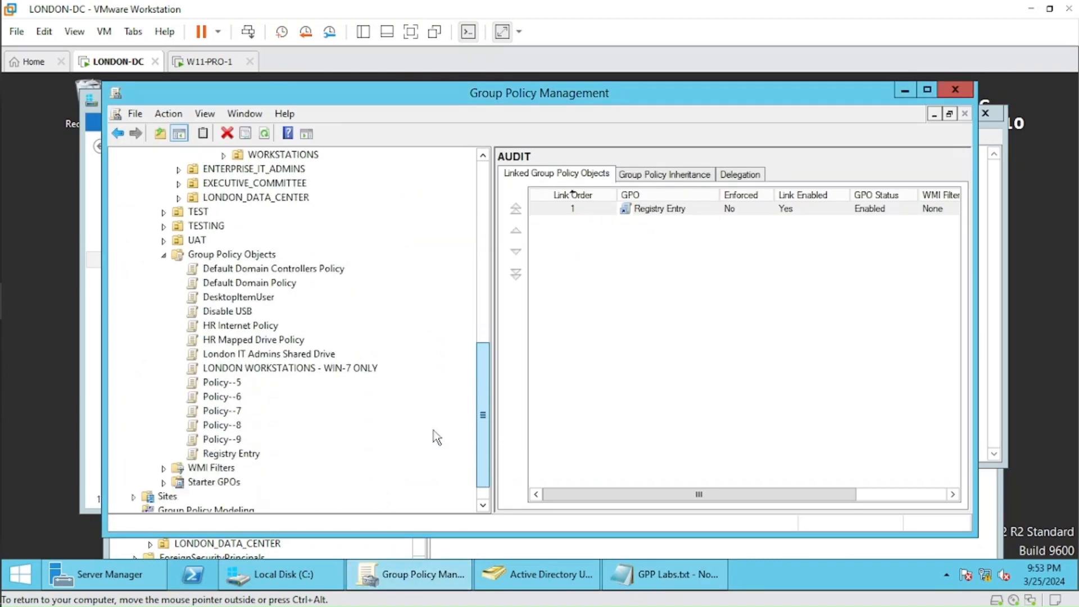
{"action": "right_click", "coordinate": [256, 257]}
{"action": "left_click", "coordinate": [286, 268]}
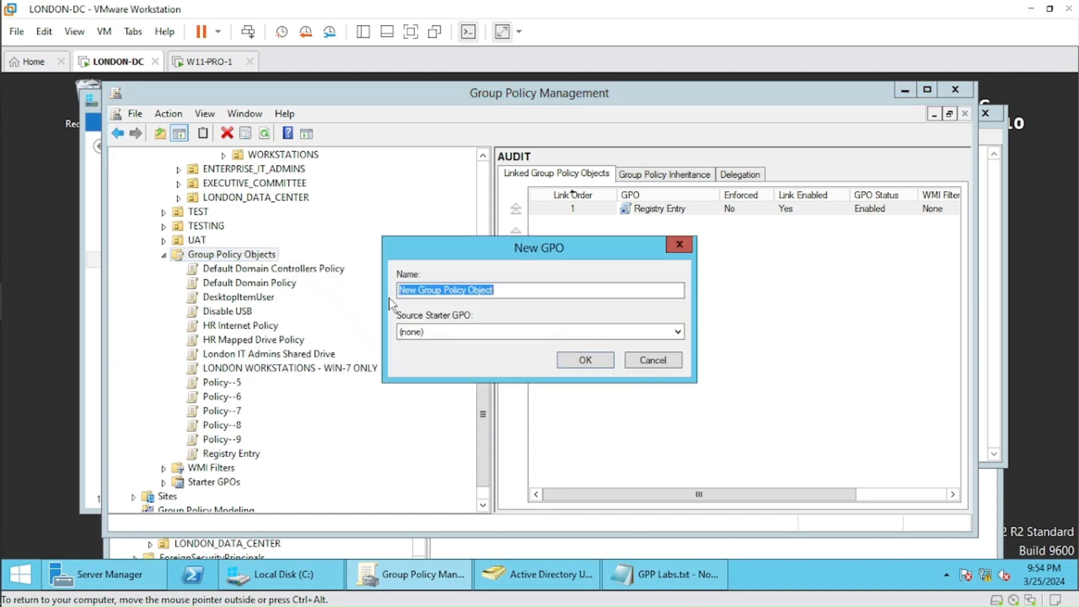
{"action": "type", "text": "Shortcut"}
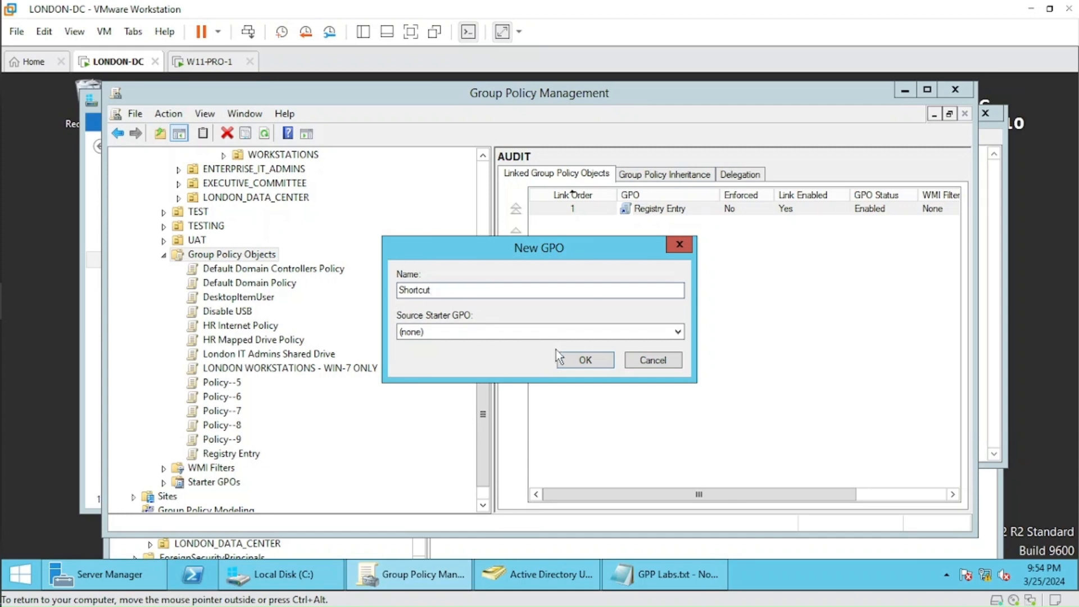
{"action": "type", "text": "URL"}
{"action": "left_click", "coordinate": [578, 359]}
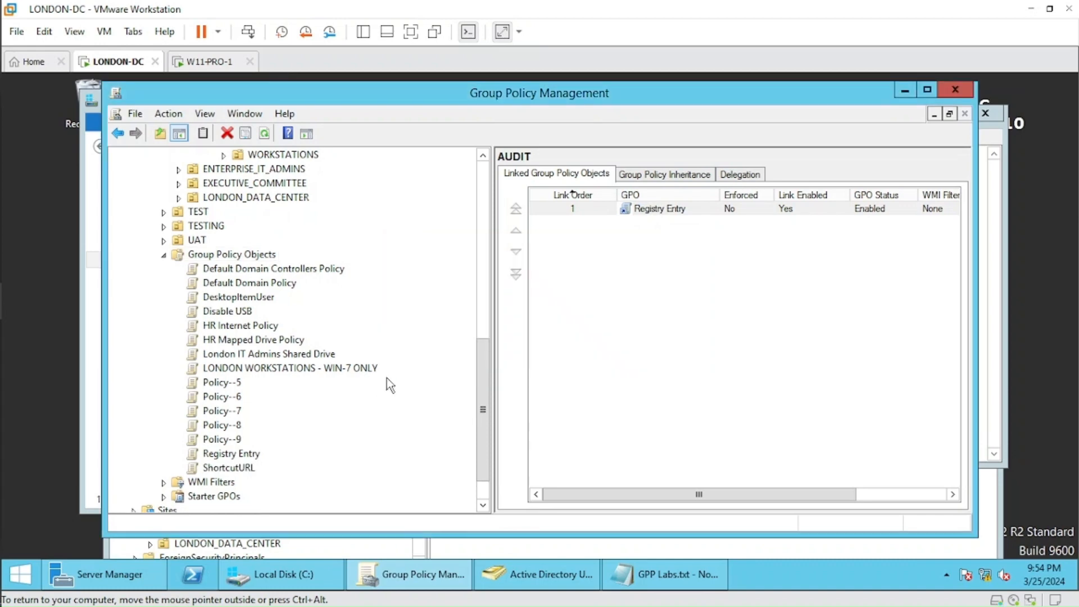
Open the ShortcutURL GPO for editing and go to the Shortcuts preferences under User Configuration's Windows Settings.
{"action": "right_click", "coordinate": [248, 471]}
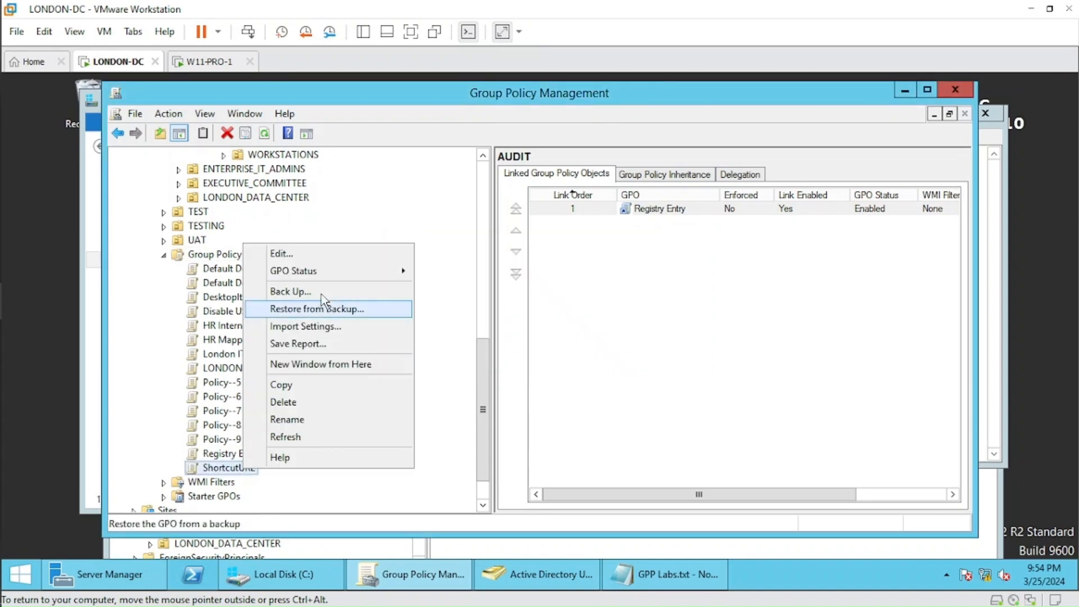
{"action": "left_click", "coordinate": [331, 260]}
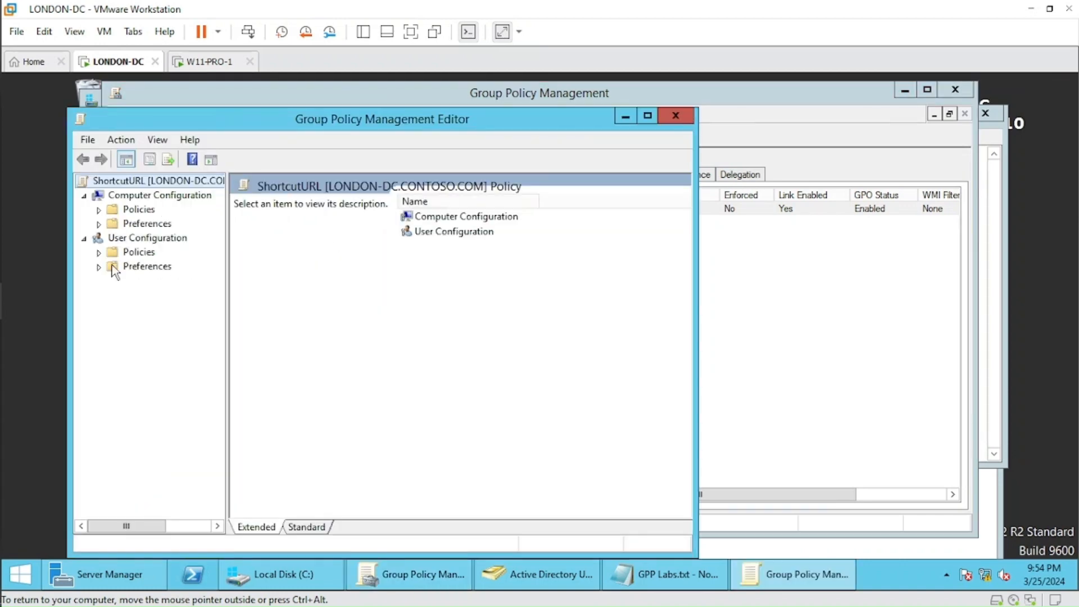
{"action": "left_click", "coordinate": [99, 267]}
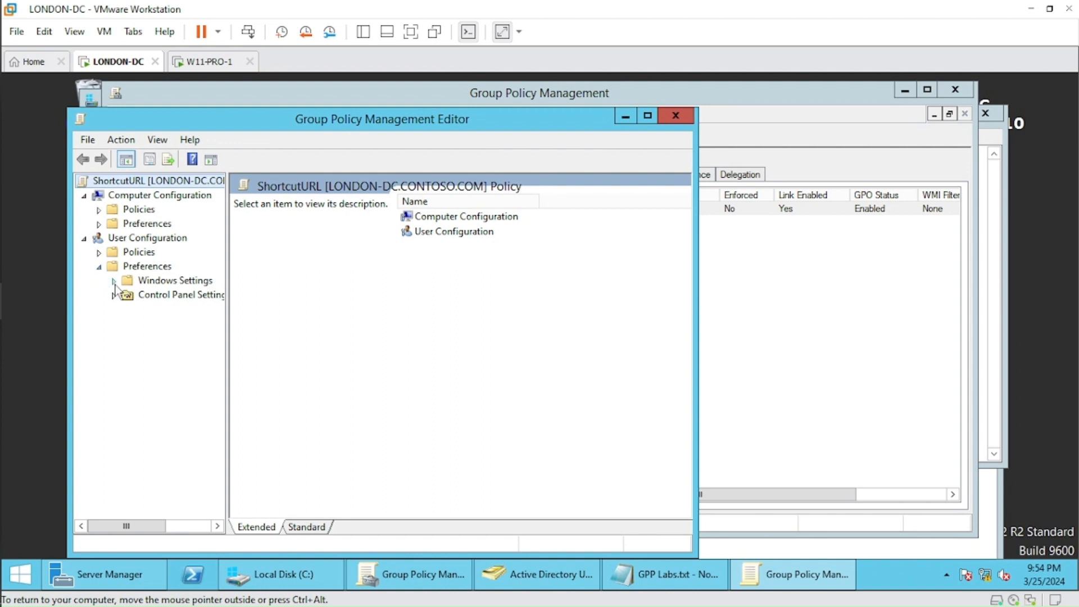
{"action": "left_click", "coordinate": [113, 280]}
{"action": "left_click_drag", "start_coordinate": [226, 325], "coordinate": [289, 324]}
{"action": "left_click", "coordinate": [176, 394]}
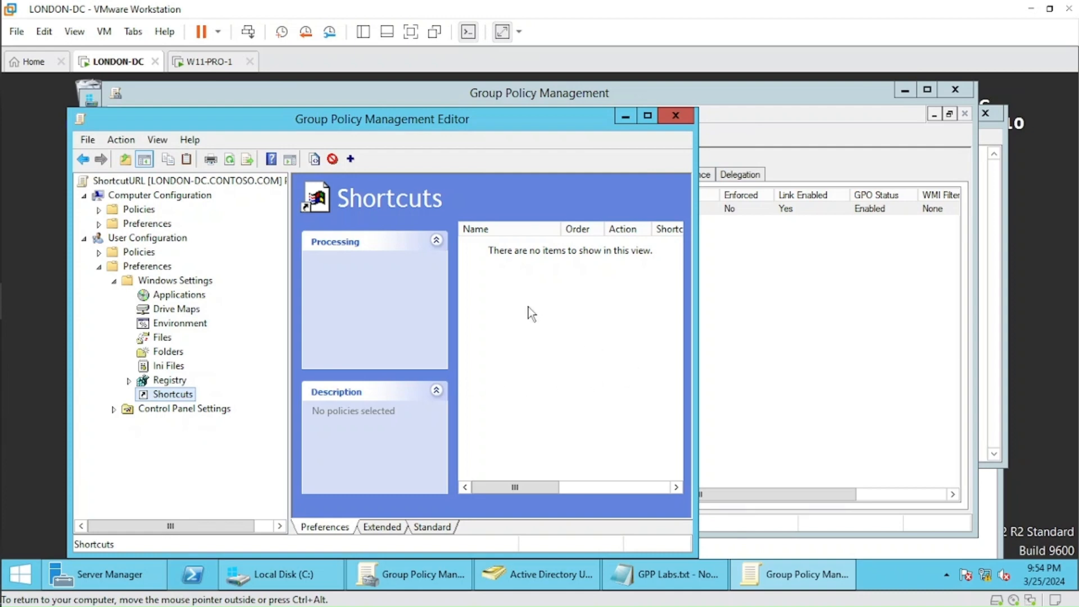
Start a new shortcut preference item and set its target type to URL.
{"action": "right_click", "coordinate": [489, 271]}
{"action": "mouse_move", "coordinate": [617, 286]}
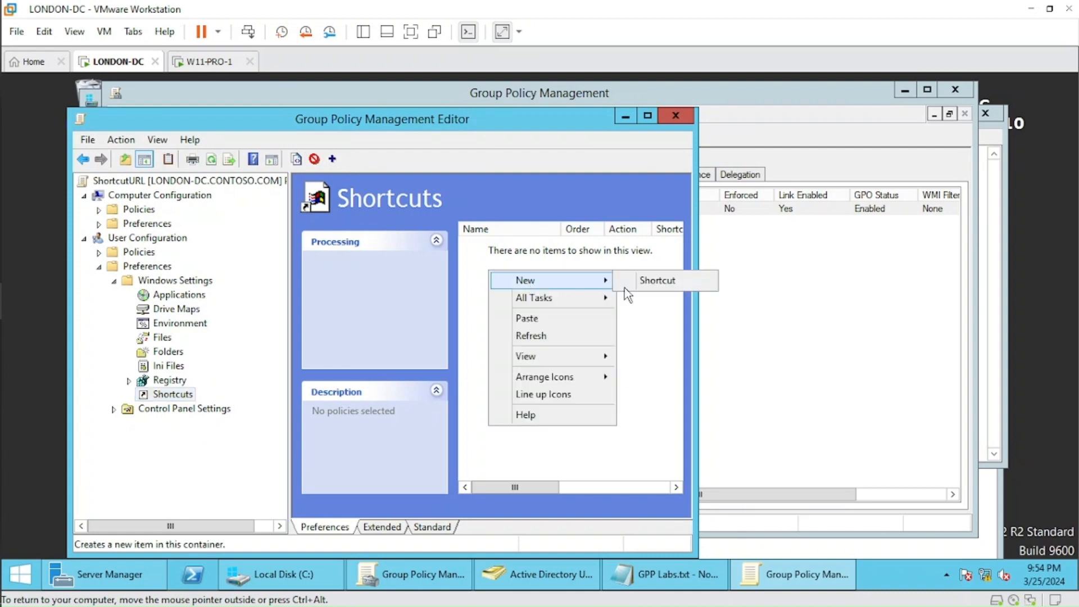
{"action": "left_click", "coordinate": [656, 279]}
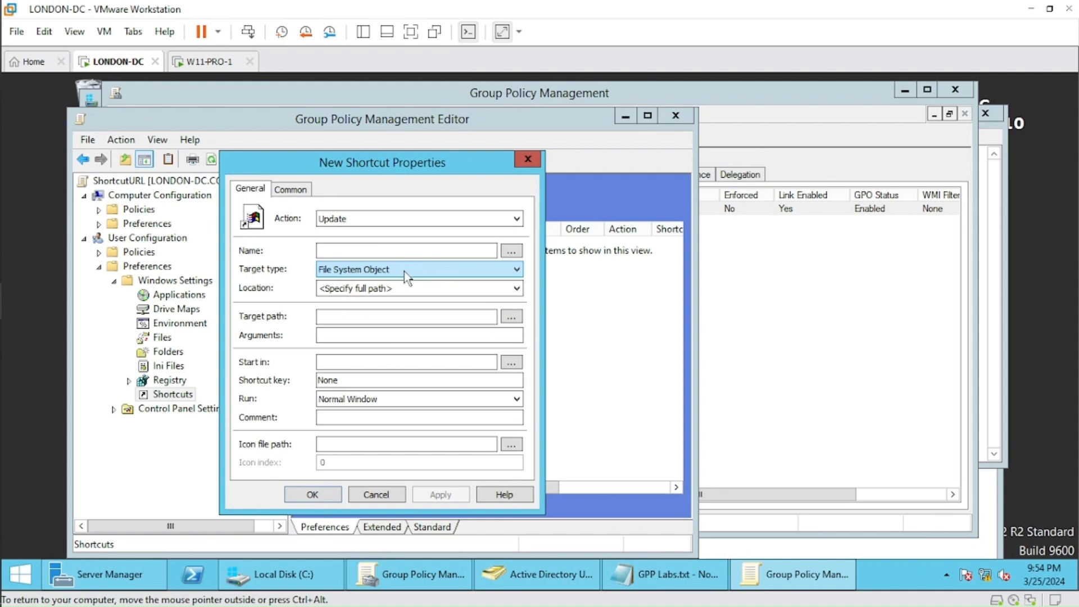
{"action": "left_click", "coordinate": [516, 270]}
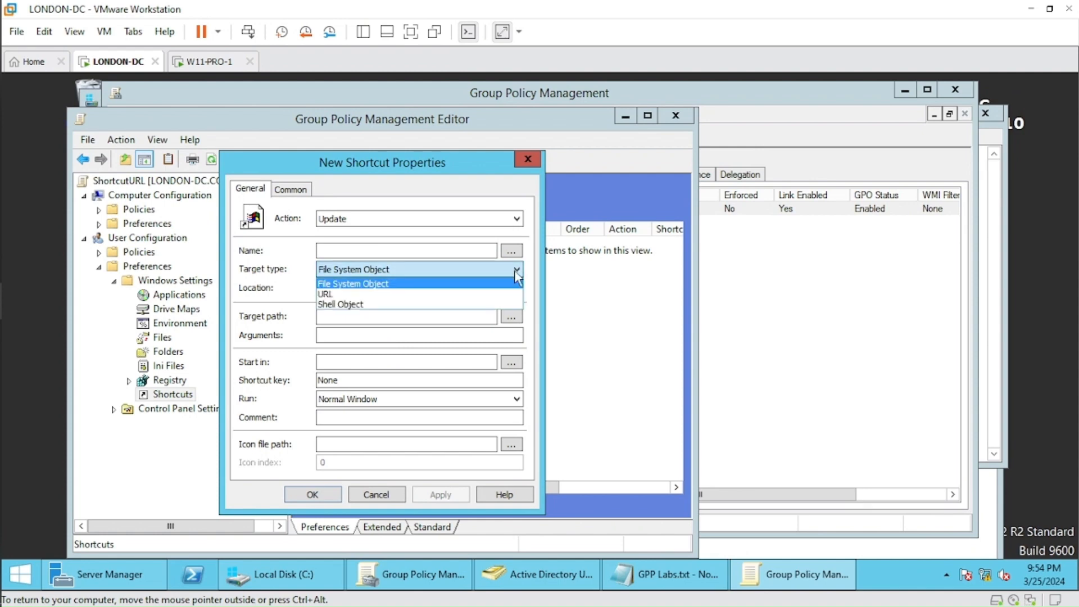
{"action": "left_click", "coordinate": [378, 294]}
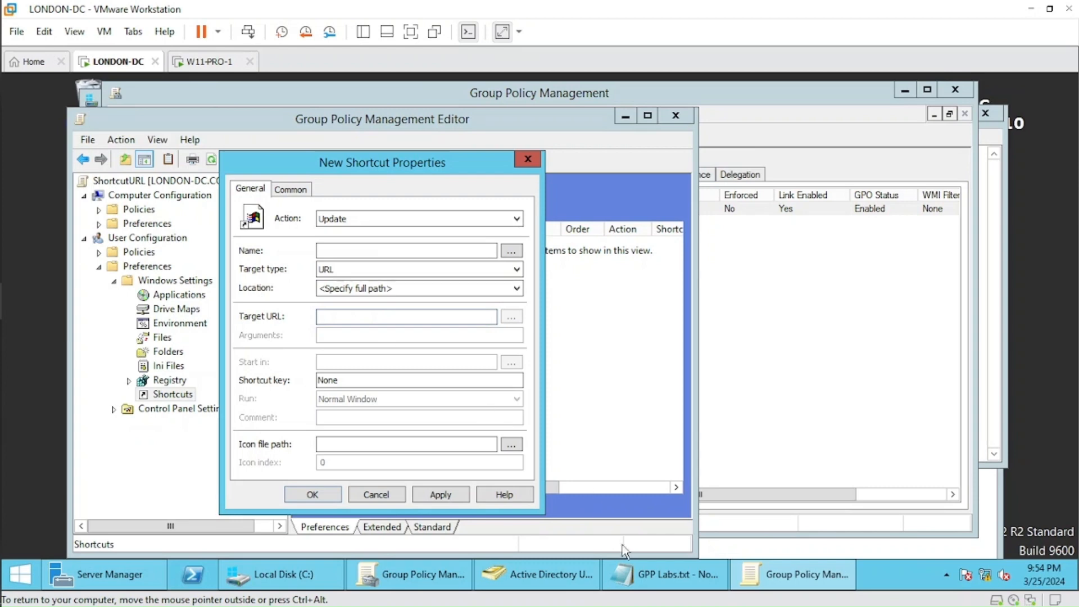
{"action": "left_click", "coordinate": [636, 581]}
{"action": "left_click_drag", "start_coordinate": [415, 335], "coordinate": [116, 335]}
{"action": "key", "text": "ctrl+c"}
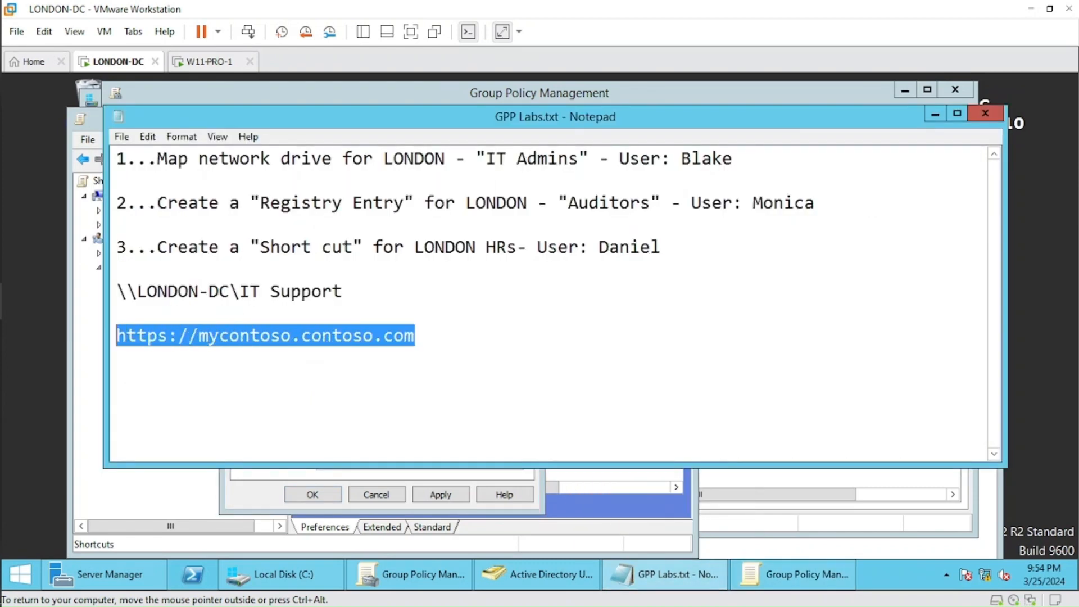
{"action": "left_click", "coordinate": [522, 478]}
{"action": "left_click", "coordinate": [319, 315]}
{"action": "key", "text": "ctrl+v"}
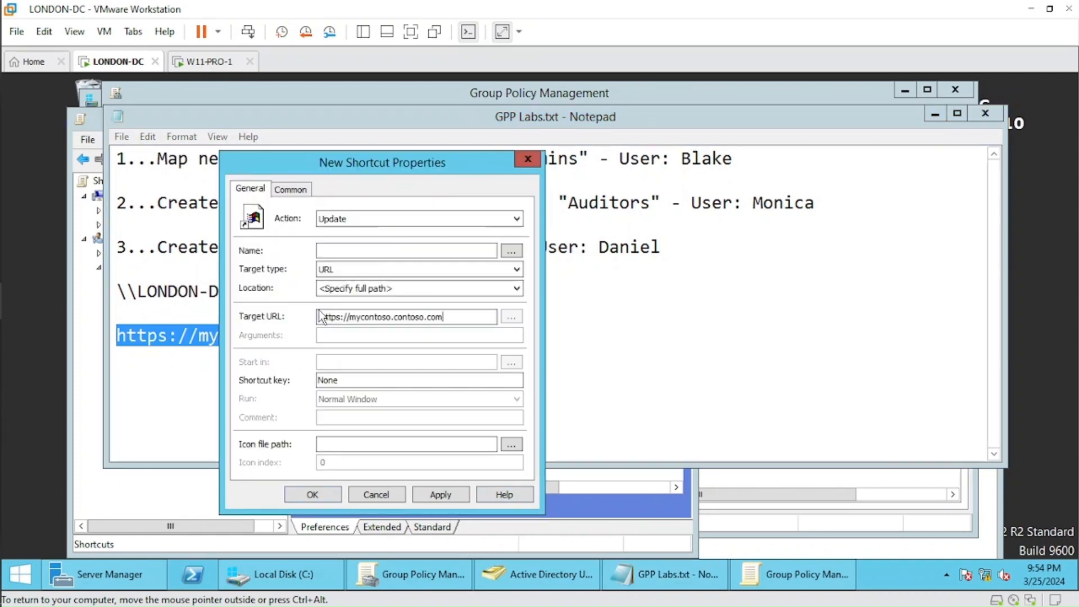
Name the shortcut Internal, save the preference item and close the policy editor.
{"action": "left_click", "coordinate": [366, 250]}
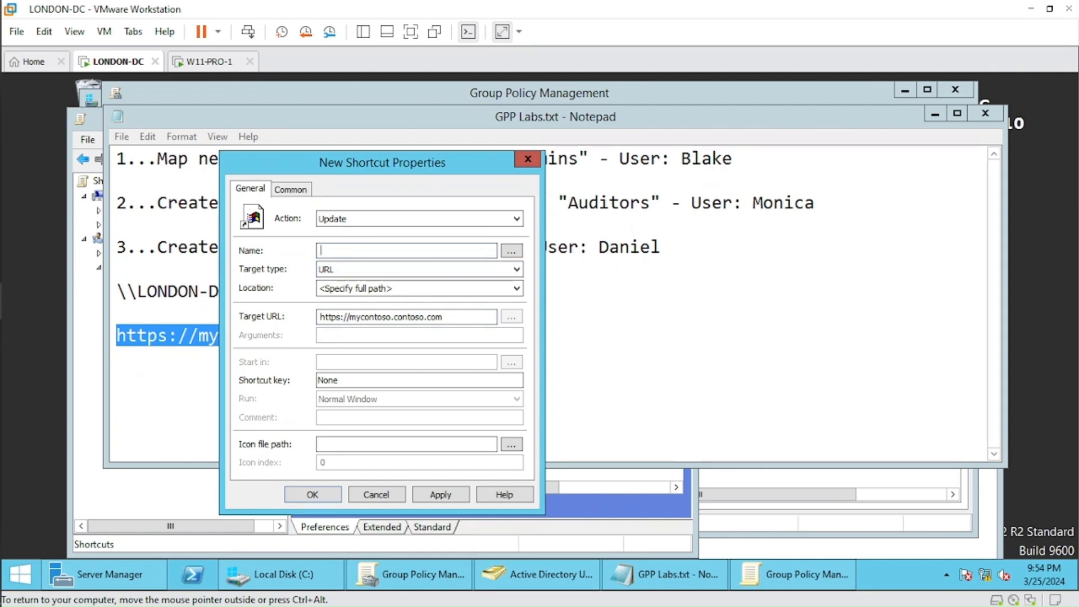
{"action": "type", "text": "Internal"}
{"action": "left_click", "coordinate": [458, 497]}
{"action": "left_click", "coordinate": [326, 494]}
{"action": "left_click", "coordinate": [225, 502]}
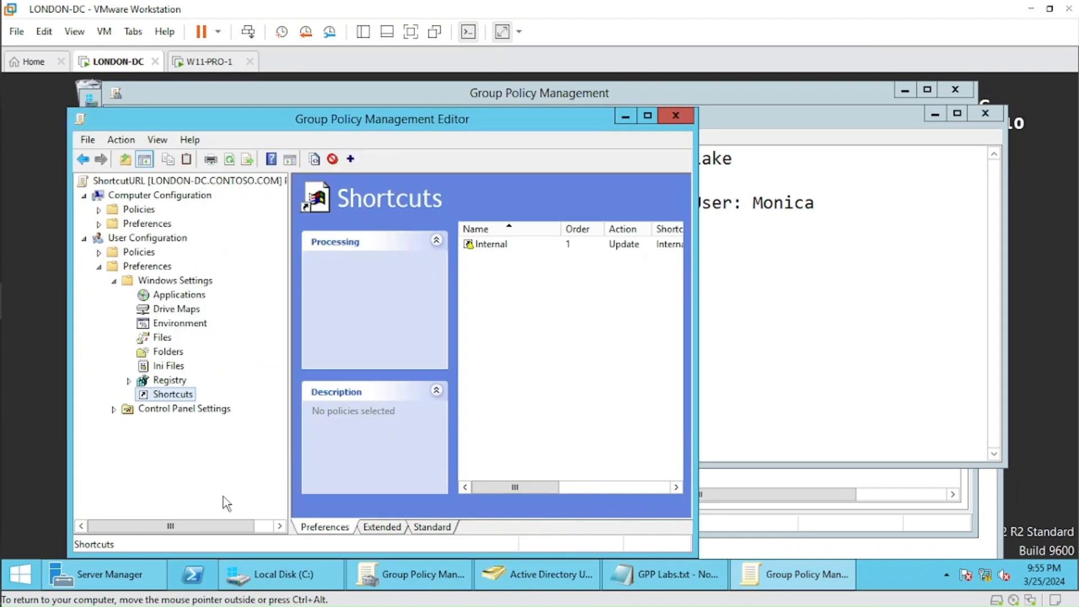
{"action": "left_click_drag", "start_coordinate": [696, 336], "coordinate": [820, 336]}
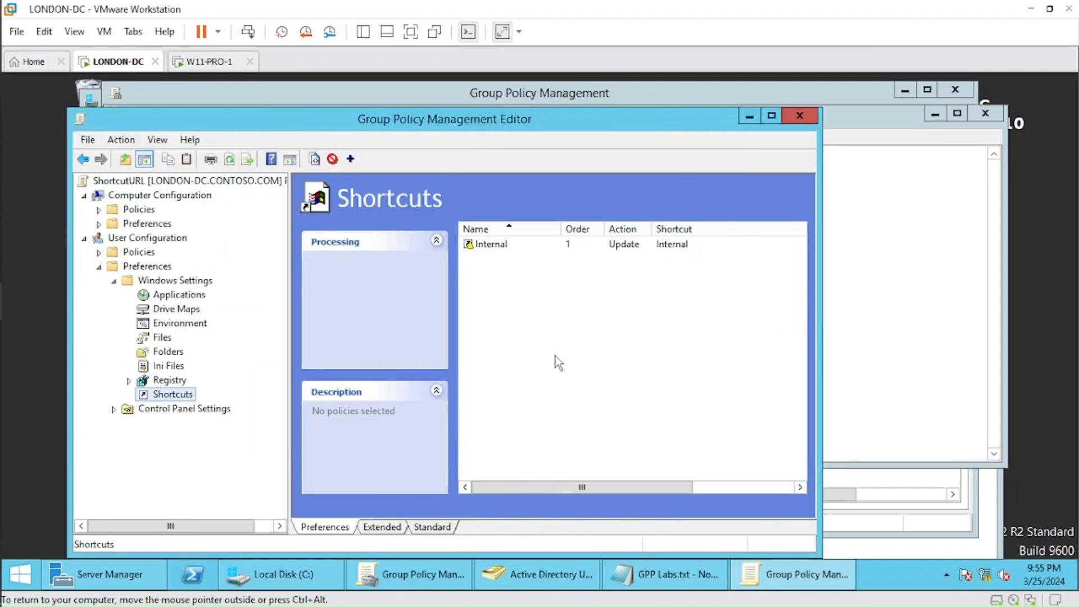
{"action": "left_click", "coordinate": [800, 115]}
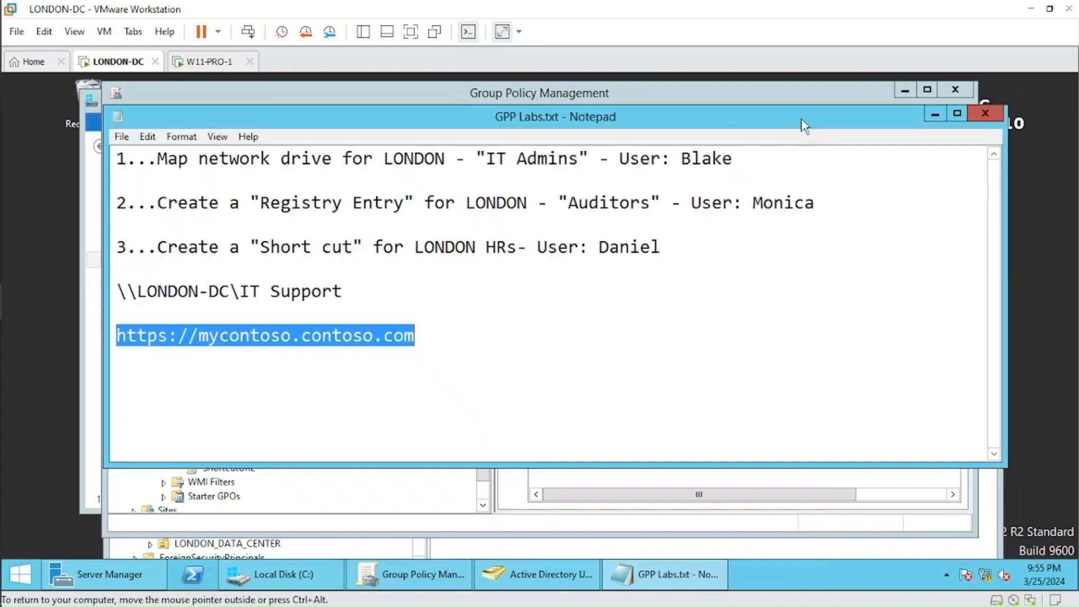
Link the existing ShortcutURL GPO to the HR organizational unit under LONDON's USERS.
{"action": "left_click", "coordinate": [434, 584]}
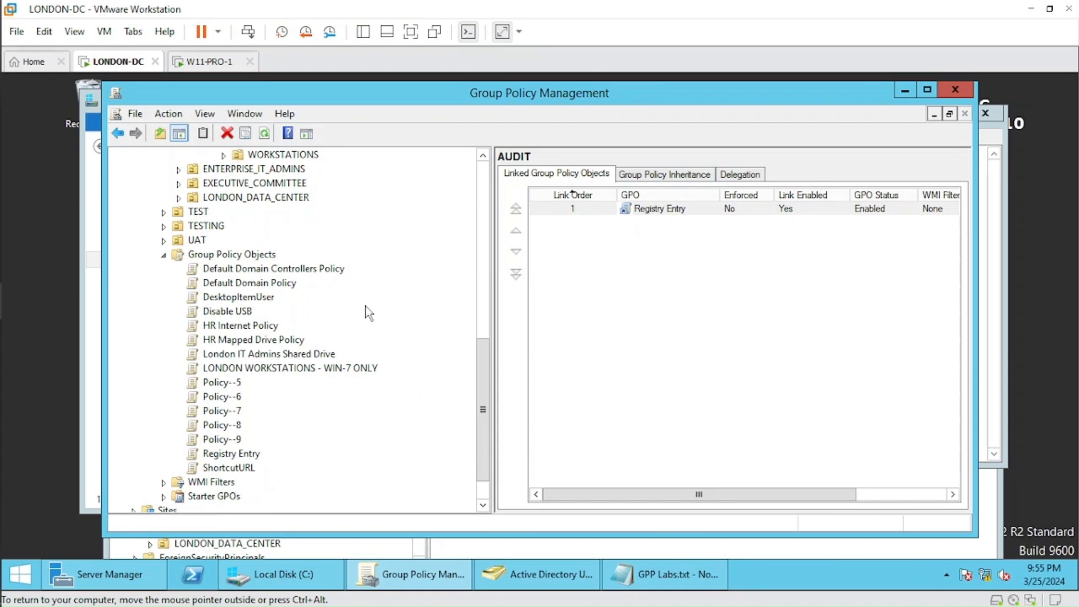
{"action": "left_click_drag", "start_coordinate": [482, 405], "coordinate": [478, 301]}
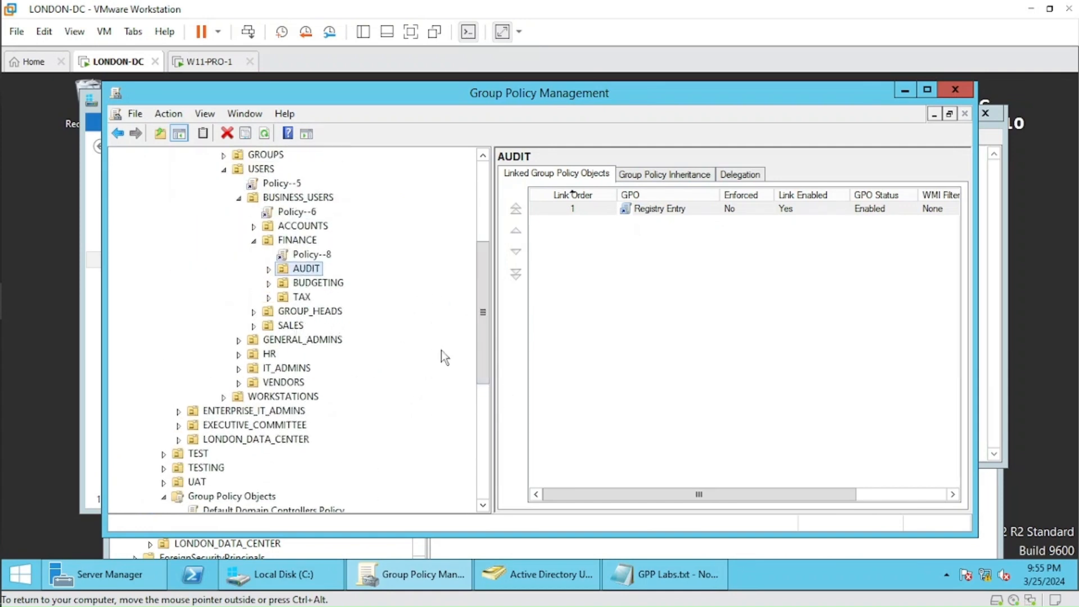
{"action": "right_click", "coordinate": [262, 354]}
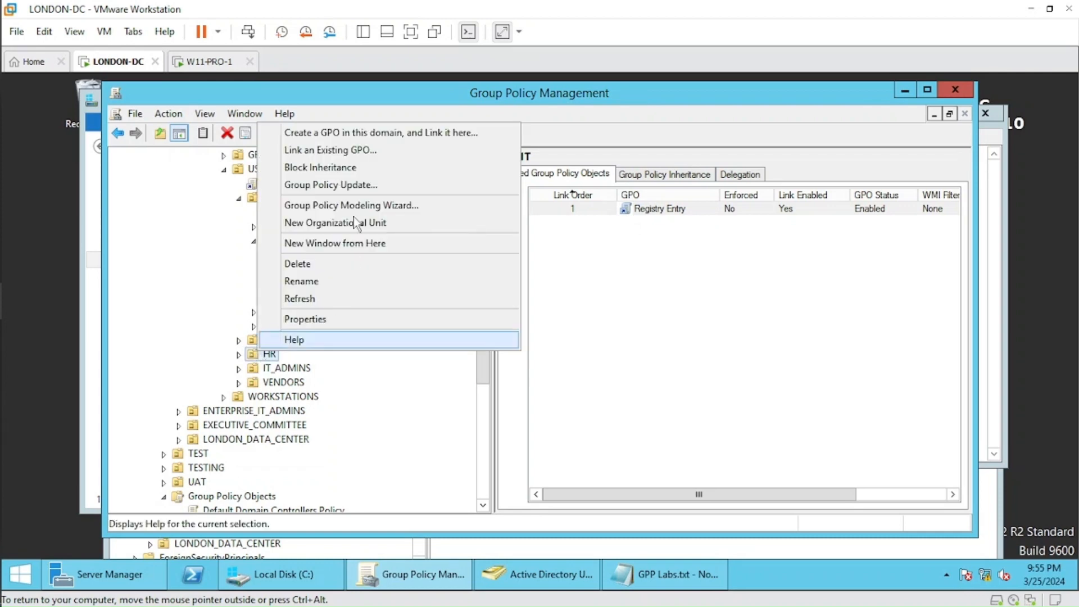
{"action": "left_click", "coordinate": [352, 159]}
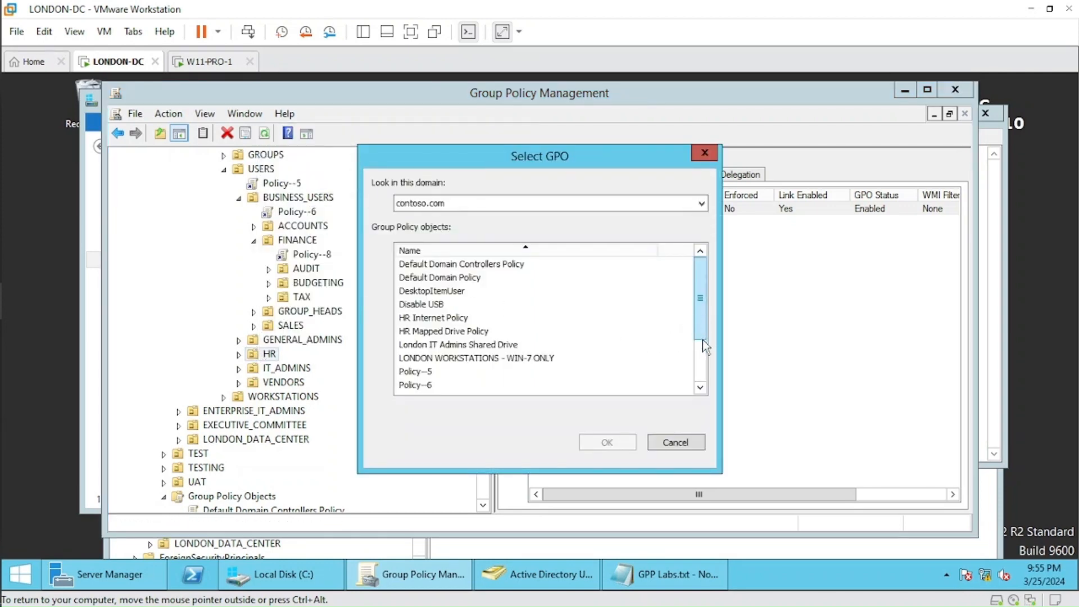
{"action": "left_click_drag", "start_coordinate": [704, 331], "coordinate": [704, 372]}
{"action": "left_click", "coordinate": [437, 387]}
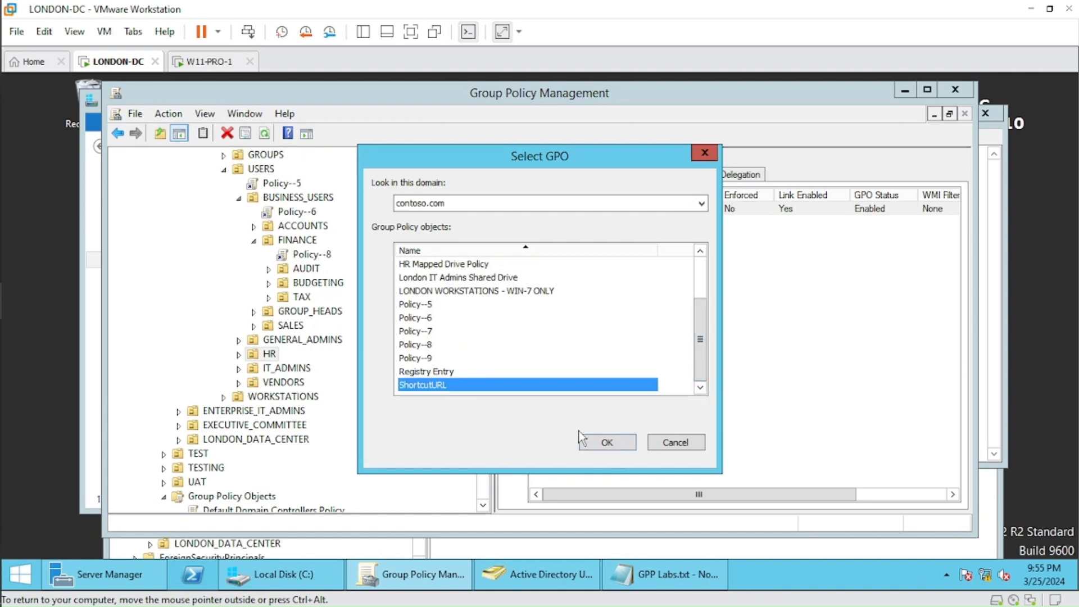
{"action": "left_click", "coordinate": [607, 443]}
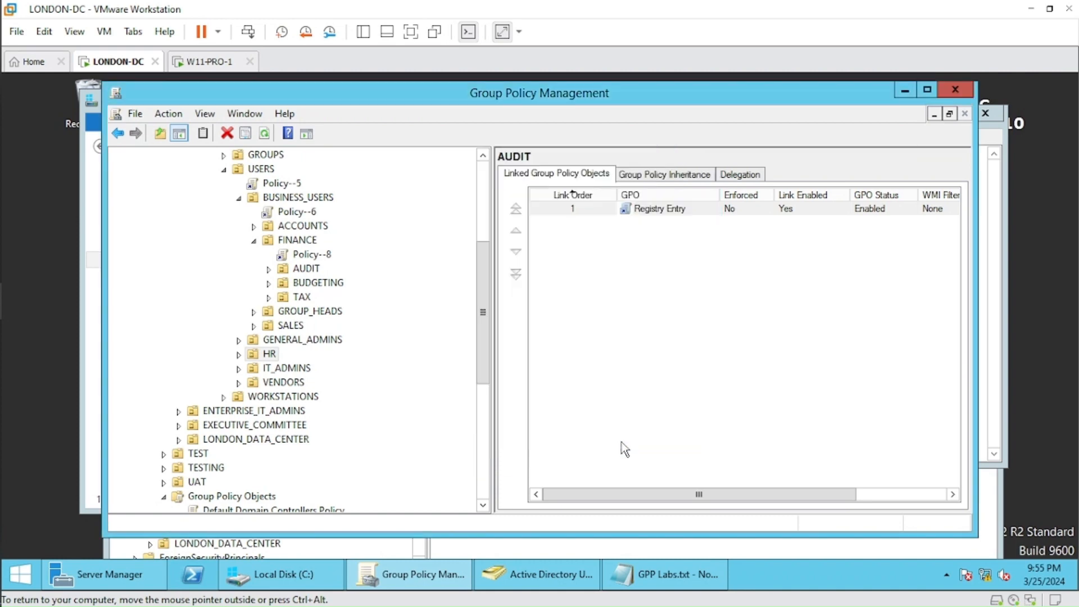
Find the HR test user in London's HR organizational unit in Active Directory Users and Computers.
{"action": "left_click", "coordinate": [544, 574]}
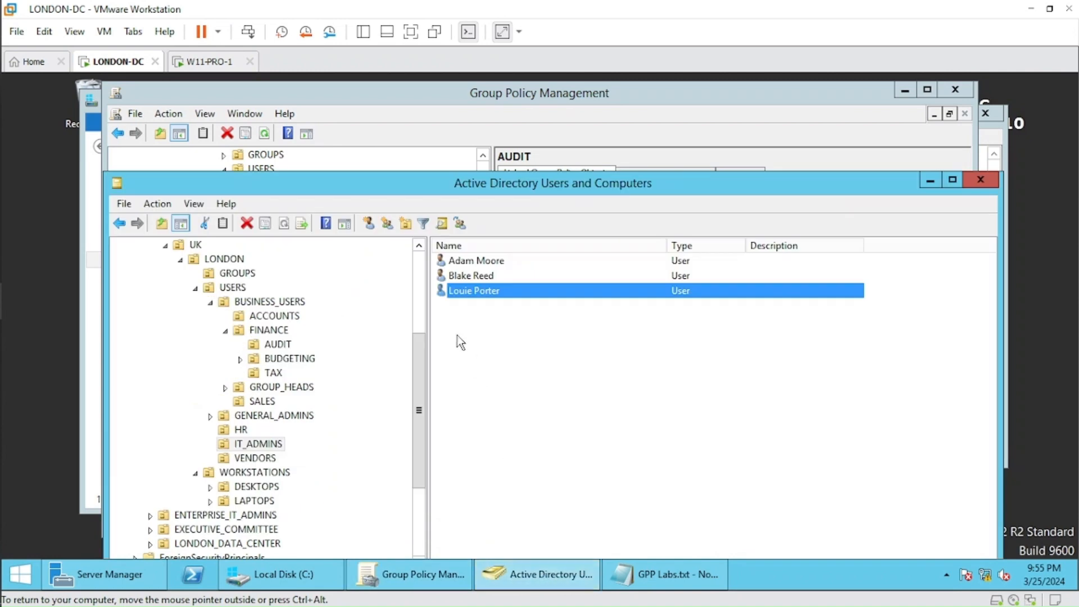
{"action": "scroll", "coordinate": [420, 411], "scroll_direction": "down", "scroll_amount": 1}
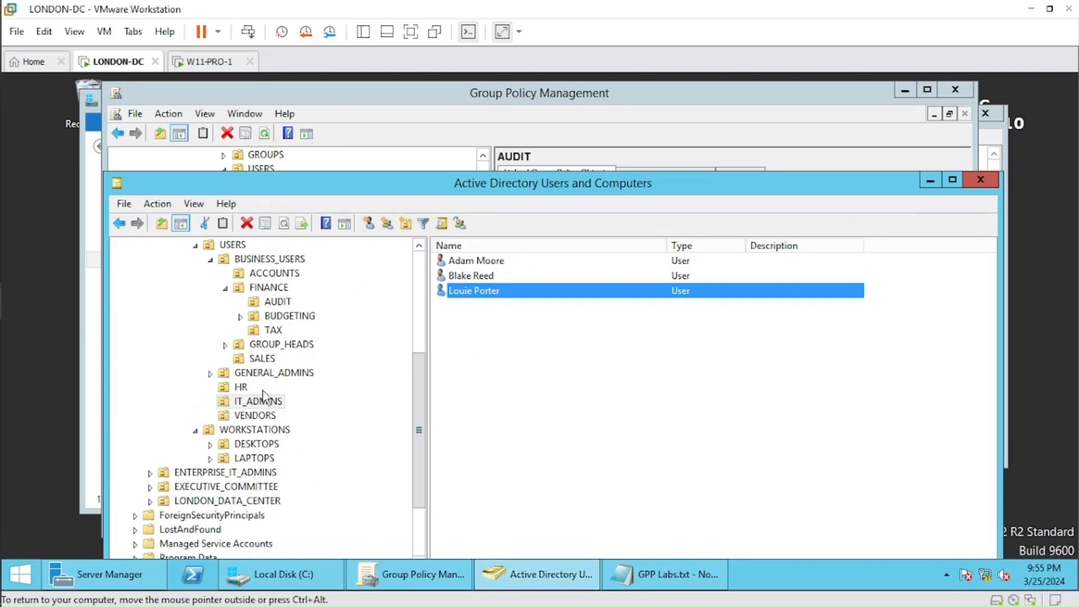
{"action": "left_click", "coordinate": [243, 387]}
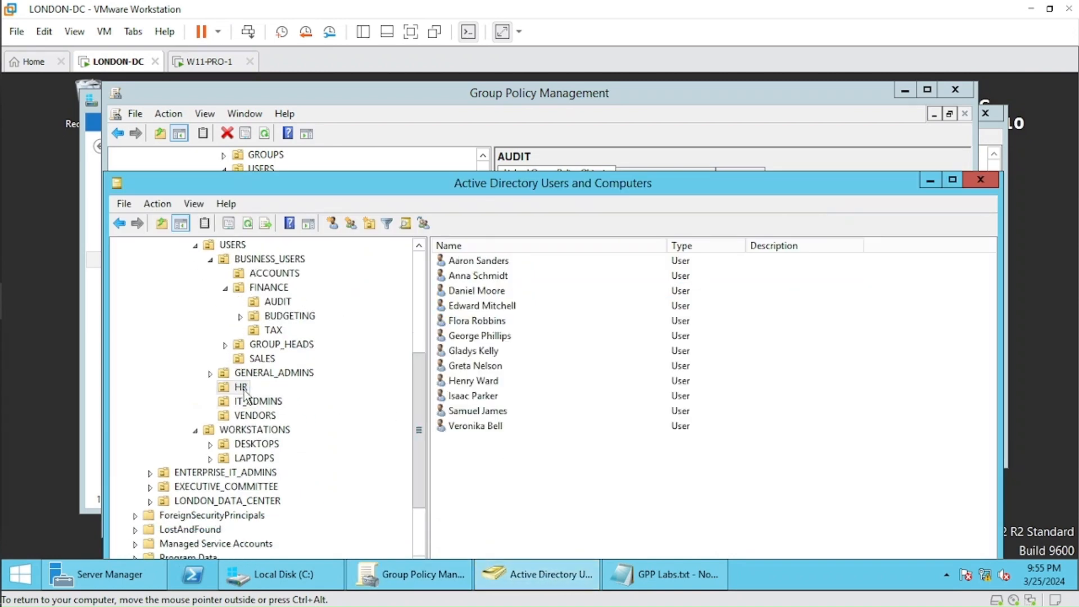
{"action": "left_click", "coordinate": [463, 293]}
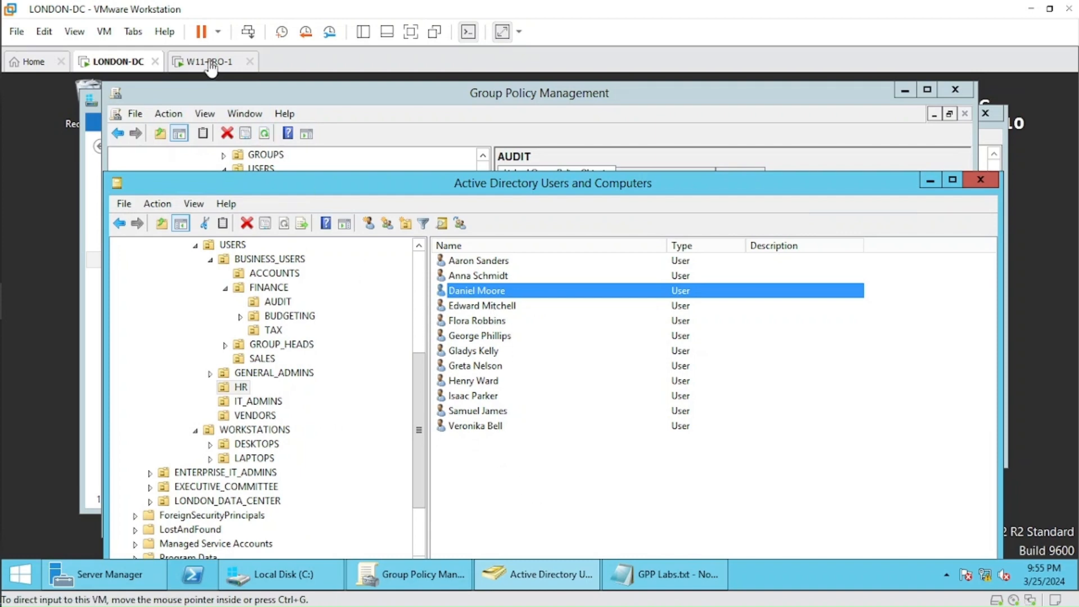
Open the existing ShortcutURL GPO for editing from the Group Policy Objects container in Group Policy Management.
{"action": "left_click", "coordinate": [444, 573]}
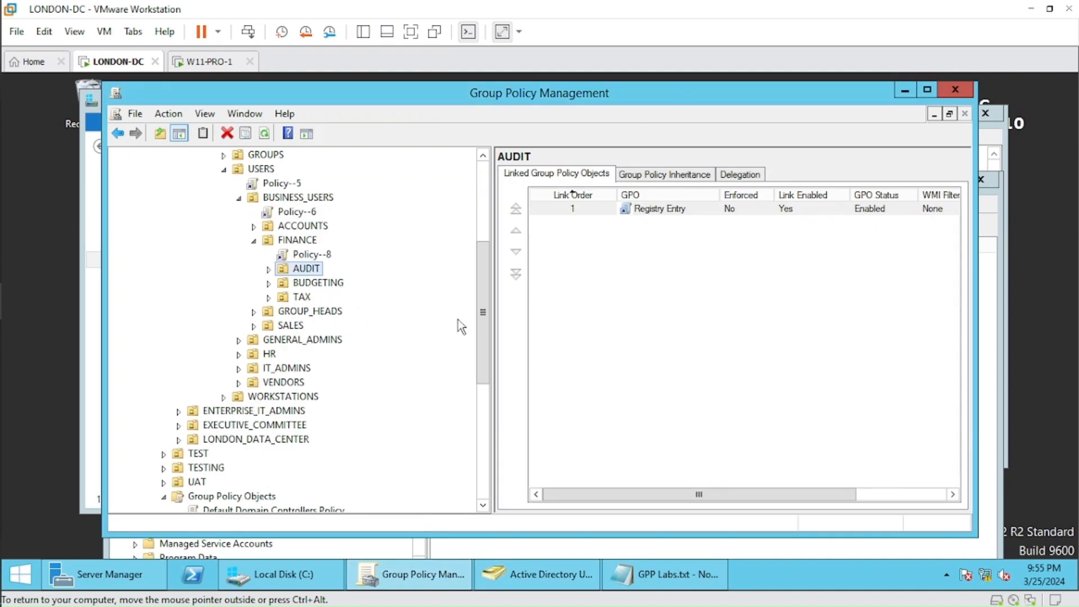
{"action": "left_click_drag", "start_coordinate": [487, 338], "coordinate": [482, 460]}
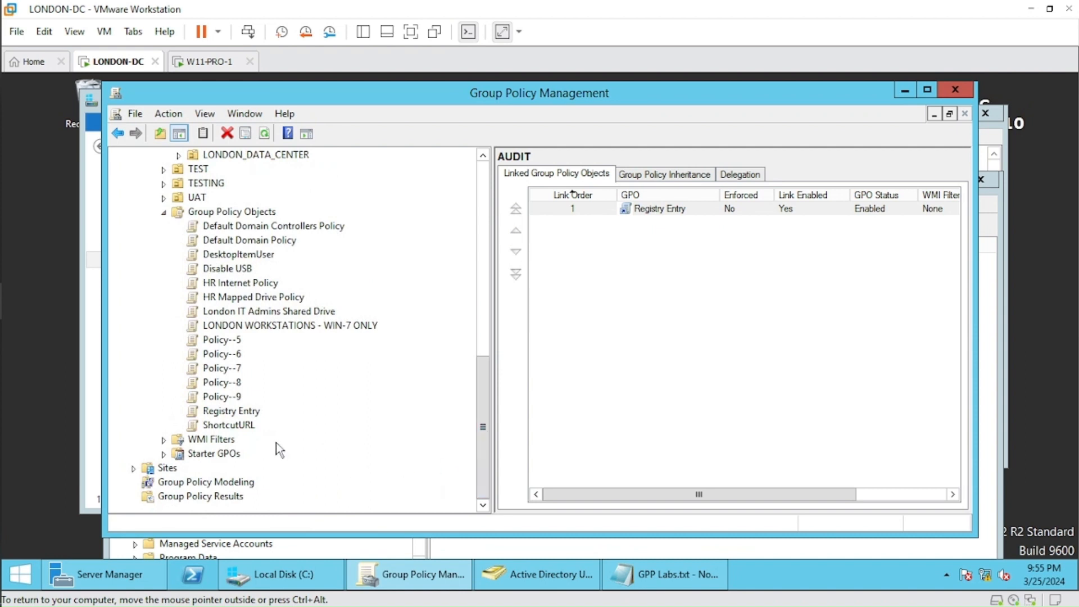
{"action": "right_click", "coordinate": [240, 426]}
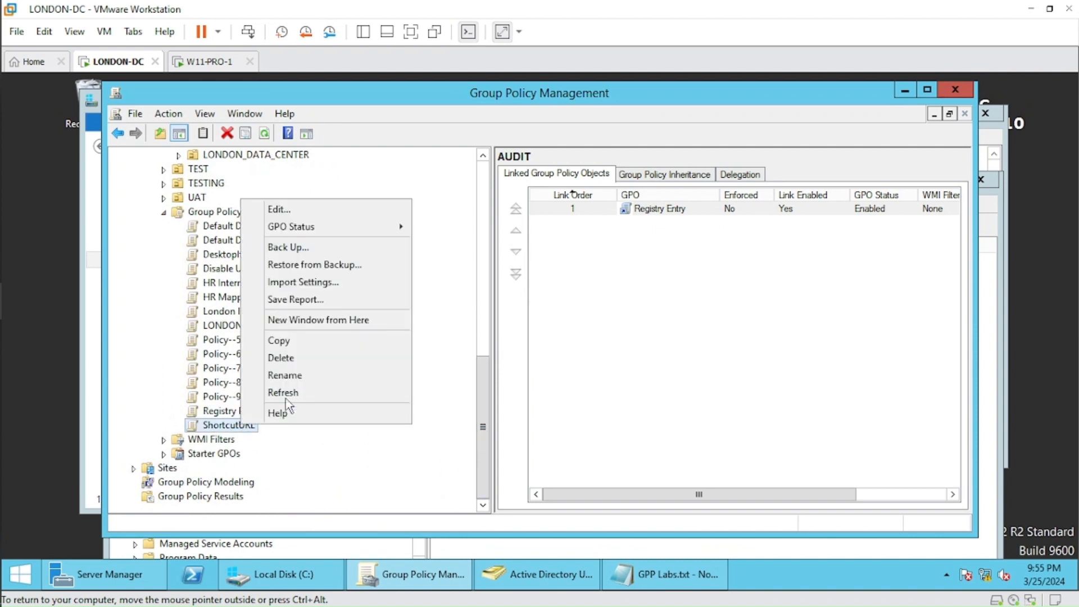
{"action": "left_click", "coordinate": [324, 216]}
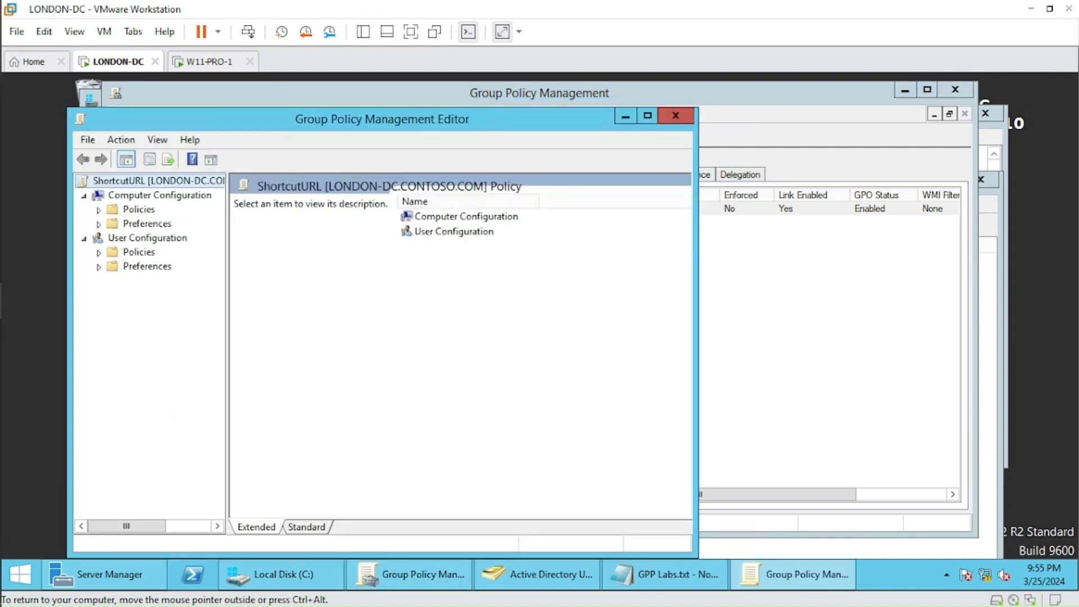
Set the location of the Internal shortcut under the user preferences' Windows Settings to Desktop and save the item.
{"action": "left_click", "coordinate": [99, 267]}
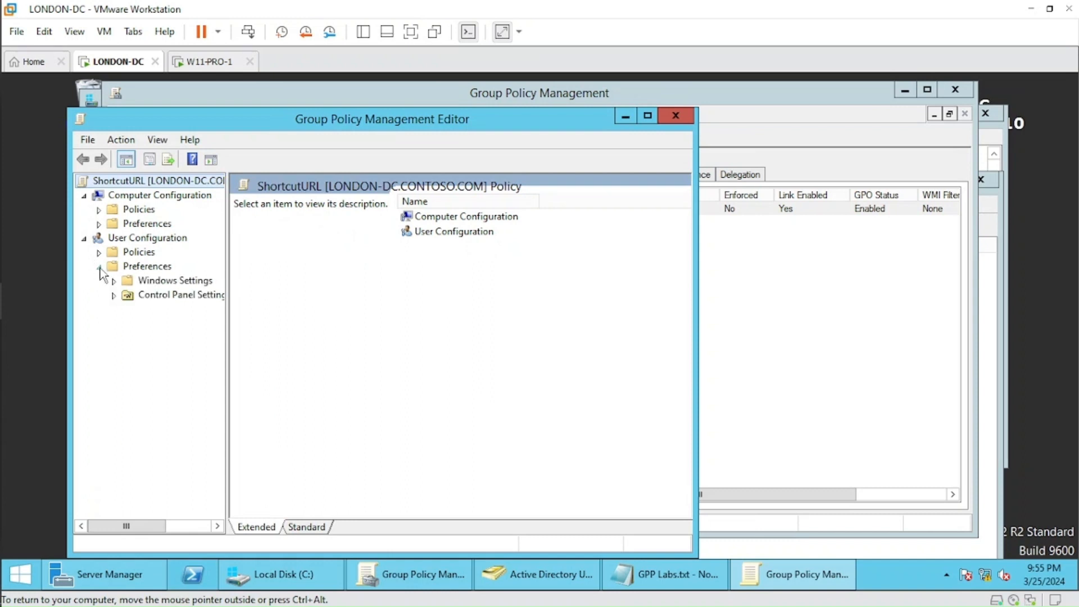
{"action": "left_click", "coordinate": [114, 281]}
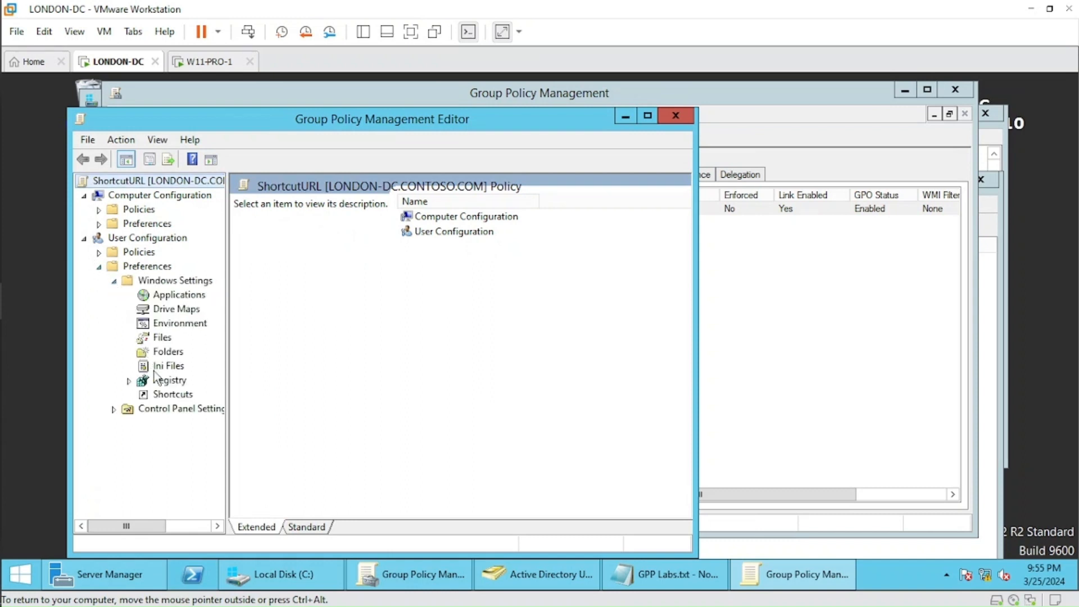
{"action": "left_click", "coordinate": [163, 396]}
{"action": "right_click", "coordinate": [418, 245]}
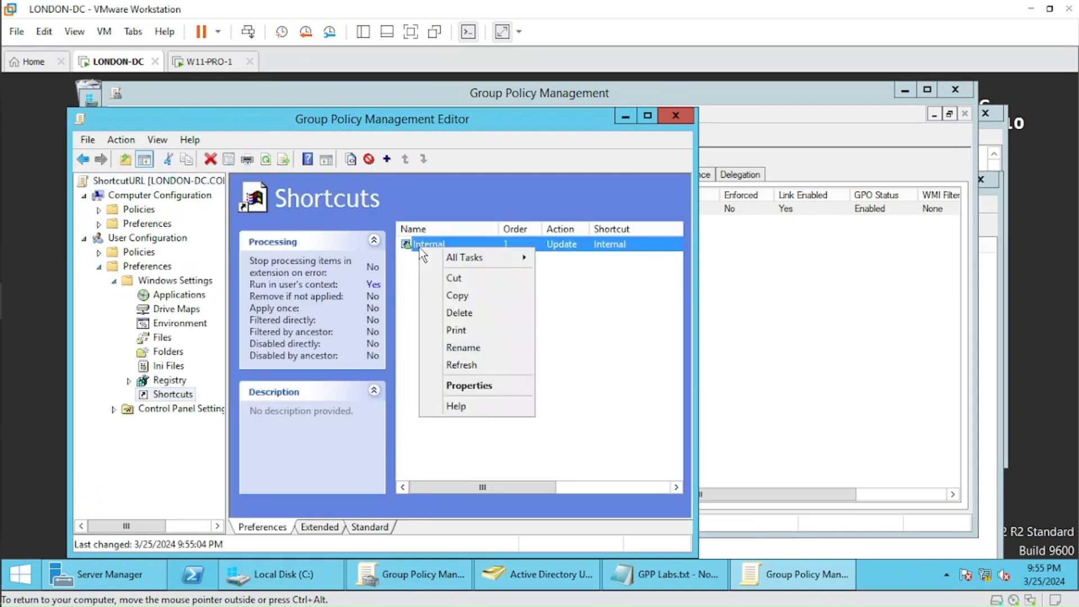
{"action": "left_click", "coordinate": [458, 387]}
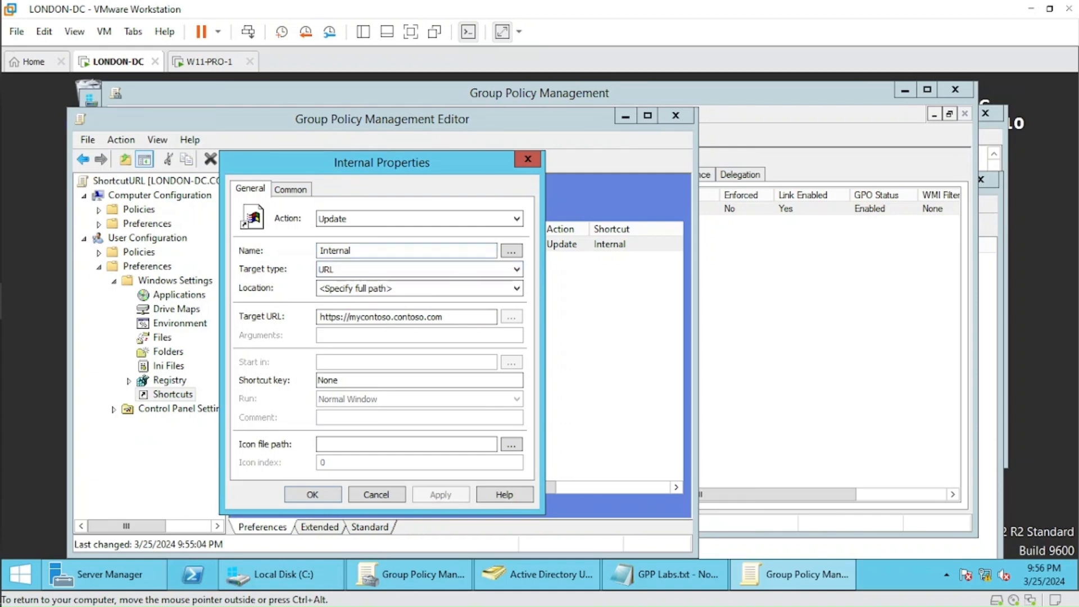
{"action": "left_click", "coordinate": [517, 289]}
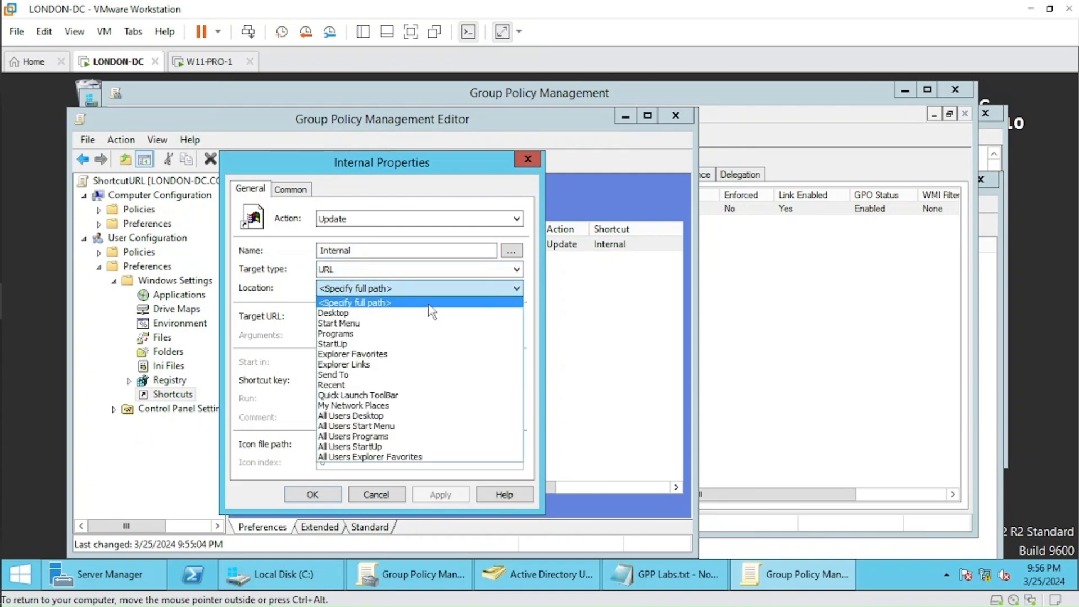
{"action": "left_click", "coordinate": [396, 313]}
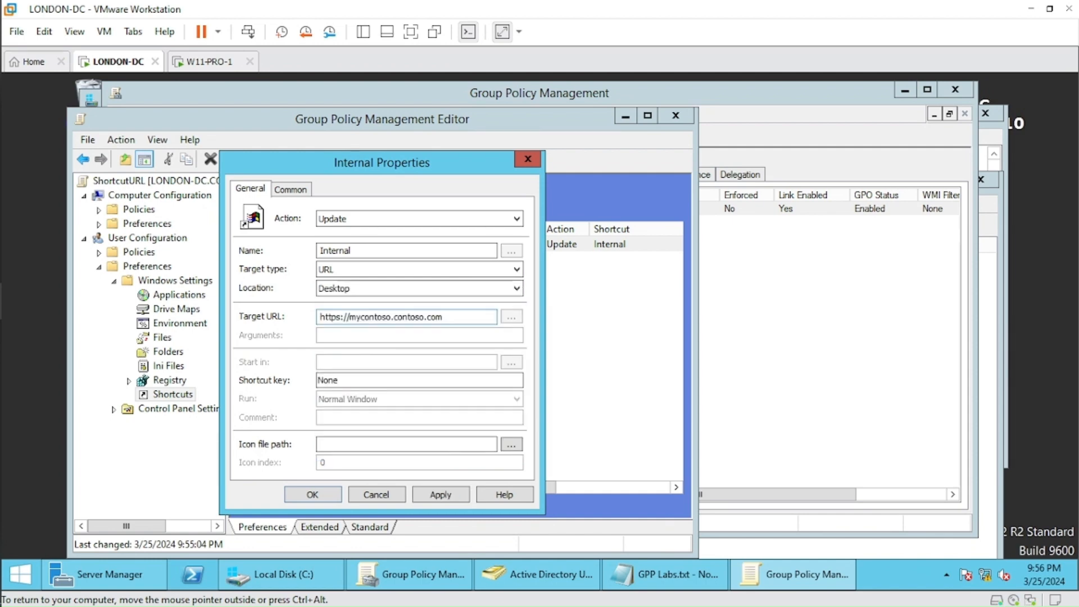
{"action": "left_click", "coordinate": [441, 494]}
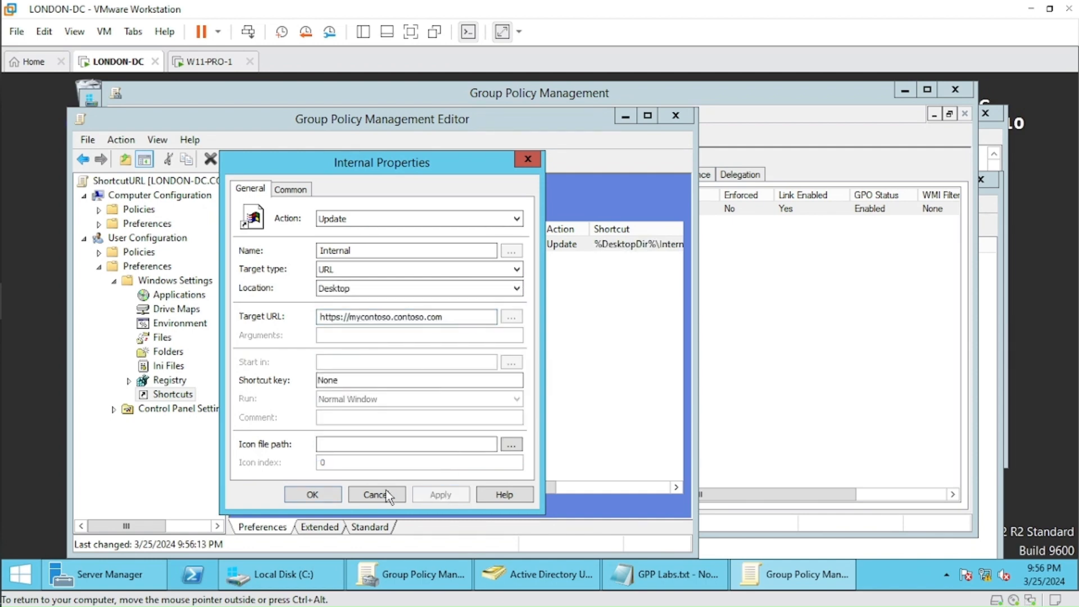
{"action": "left_click", "coordinate": [311, 494]}
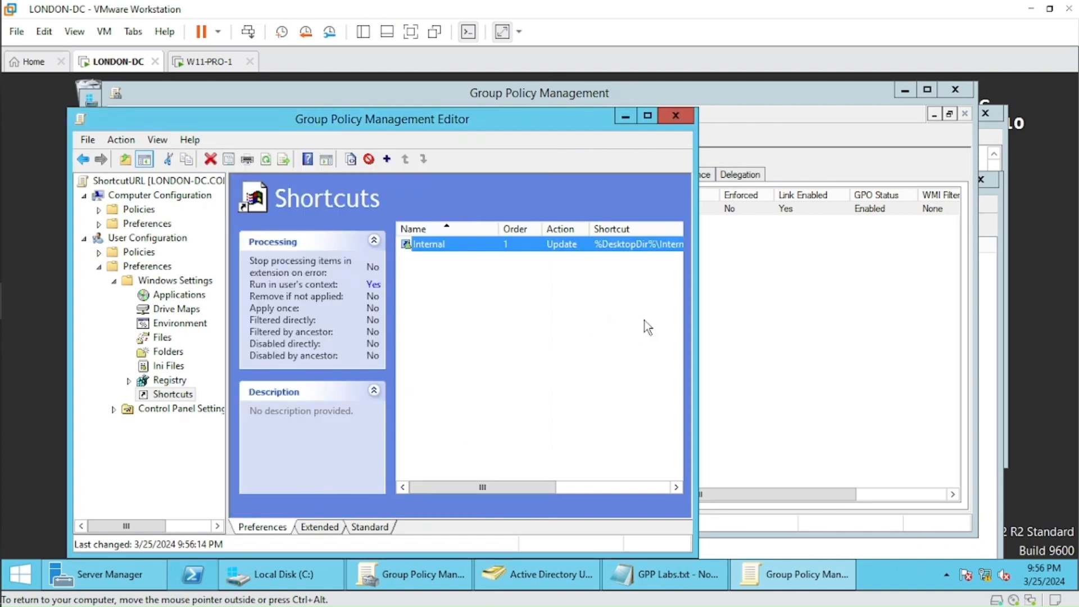
{"action": "left_click_drag", "start_coordinate": [692, 322], "coordinate": [764, 322]}
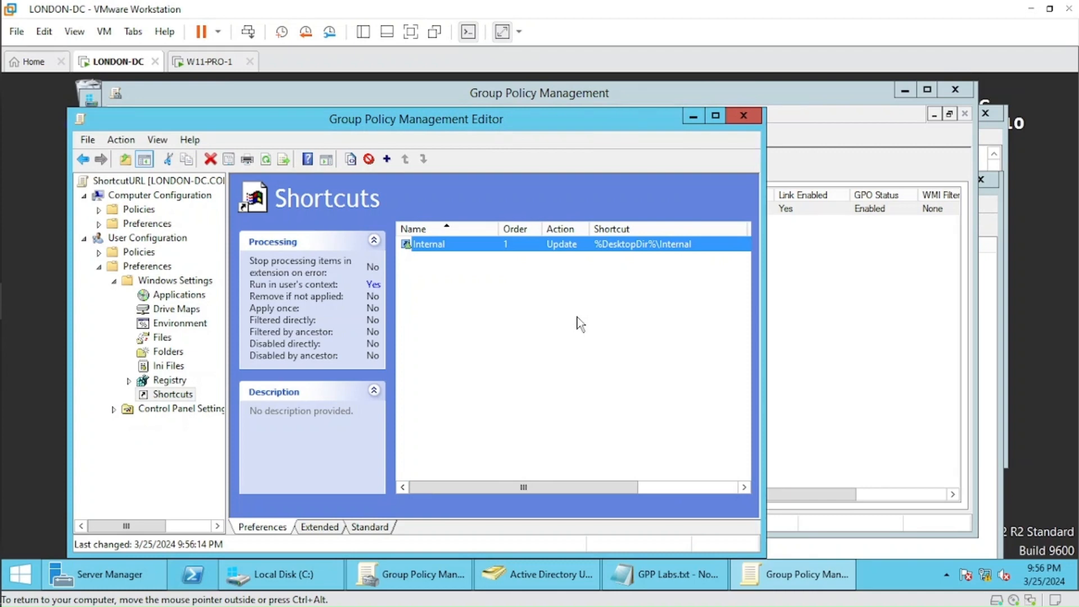
Check the GPP Labs.txt notes for the test user assigned to the London HR shortcut task.
{"action": "left_click", "coordinate": [849, 364]}
{"action": "left_click", "coordinate": [647, 582]}
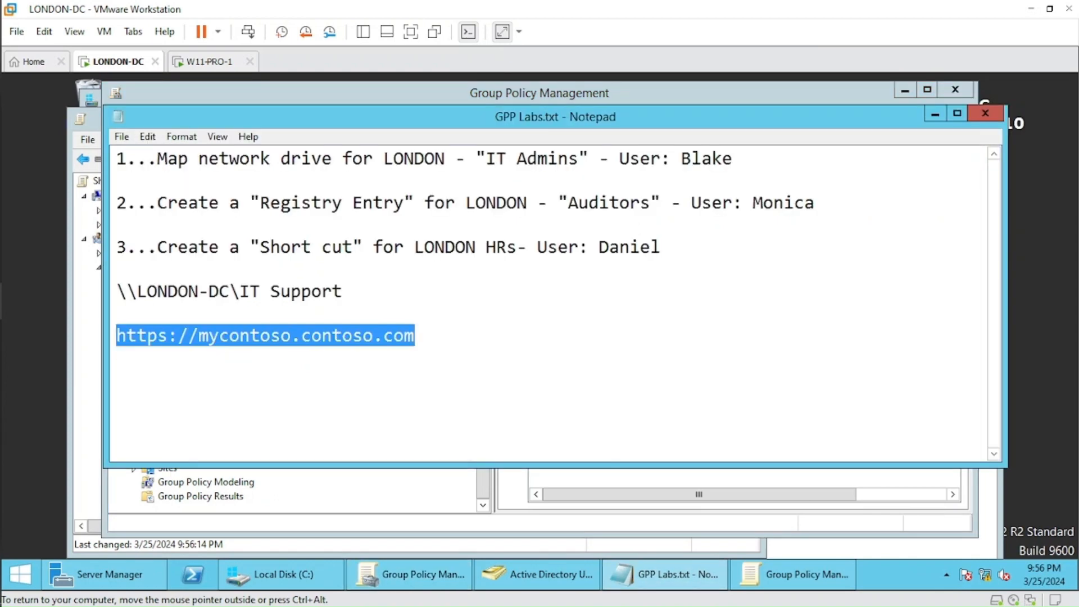
{"action": "left_click_drag", "start_coordinate": [599, 247], "coordinate": [661, 247]}
{"action": "left_click", "coordinate": [661, 248]}
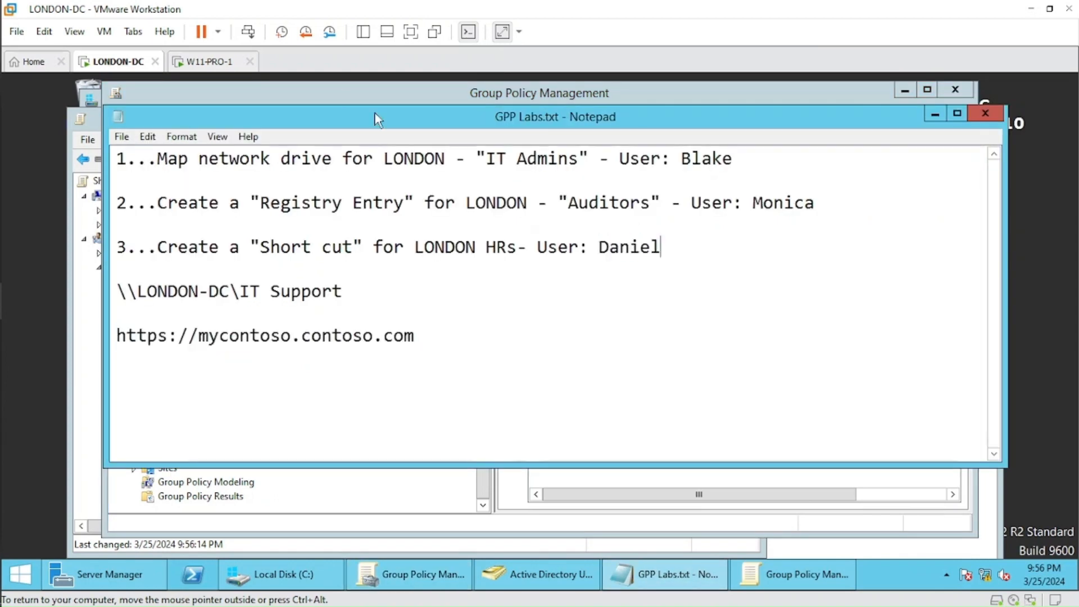
Switch to the W11-PRO-1 virtual machine and sign out the current user by running the logoff command.
{"action": "left_click", "coordinate": [211, 62]}
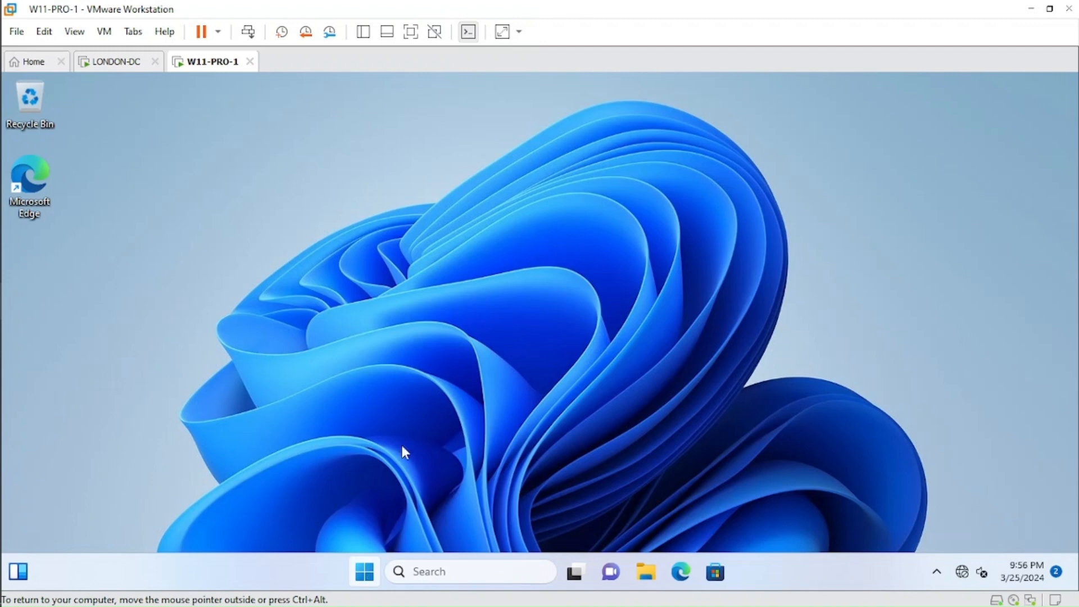
{"action": "right_click", "coordinate": [365, 577]}
{"action": "left_click", "coordinate": [365, 575]}
{"action": "right_click", "coordinate": [366, 576]}
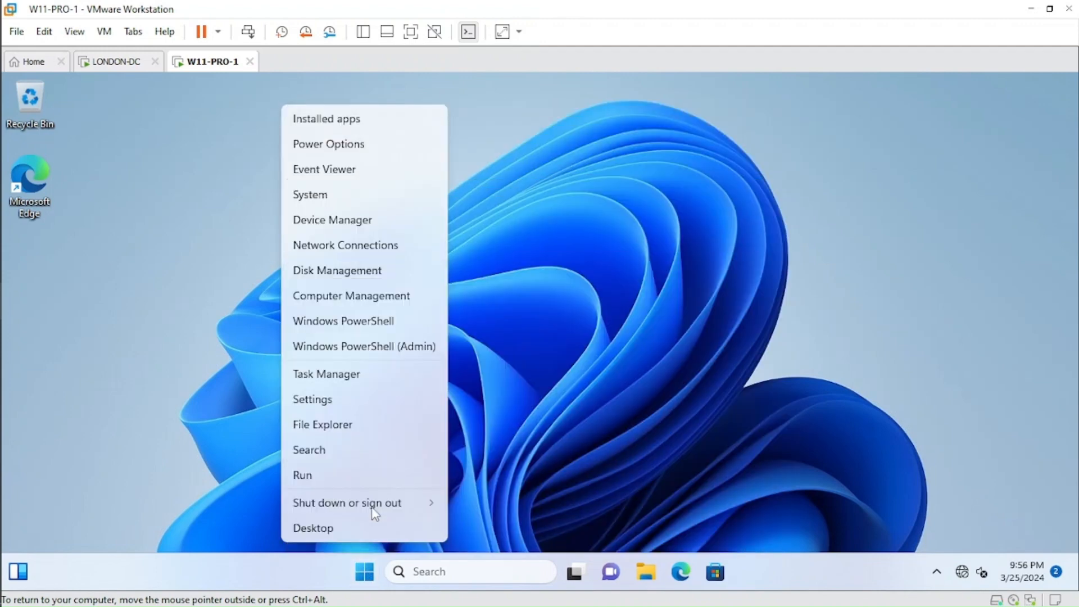
{"action": "left_click", "coordinate": [376, 501]}
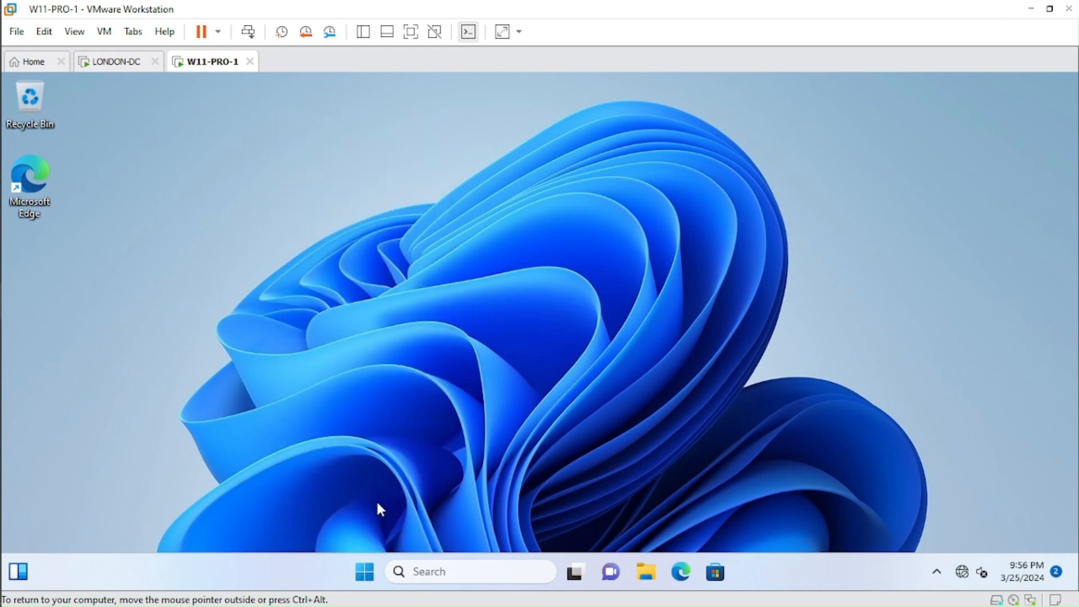
{"action": "right_click", "coordinate": [366, 574]}
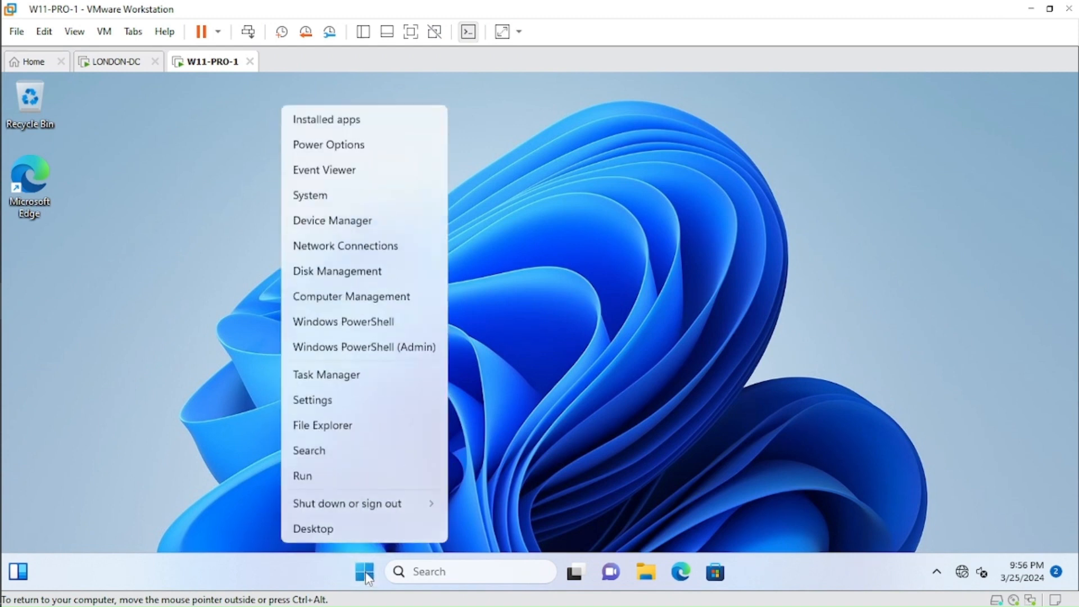
{"action": "left_click", "coordinate": [344, 475]}
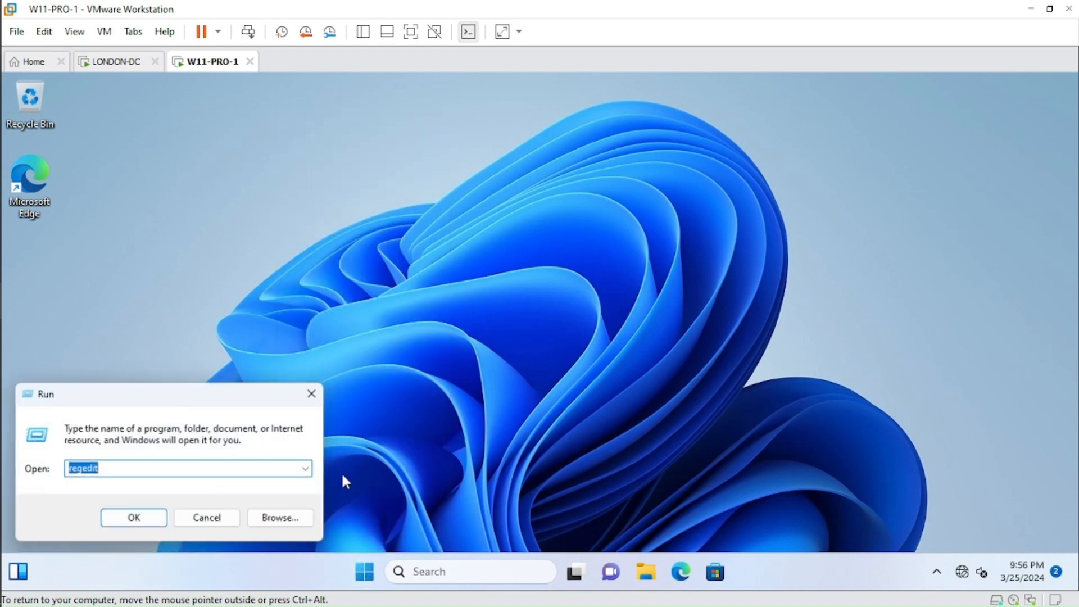
{"action": "type", "text": "log"}
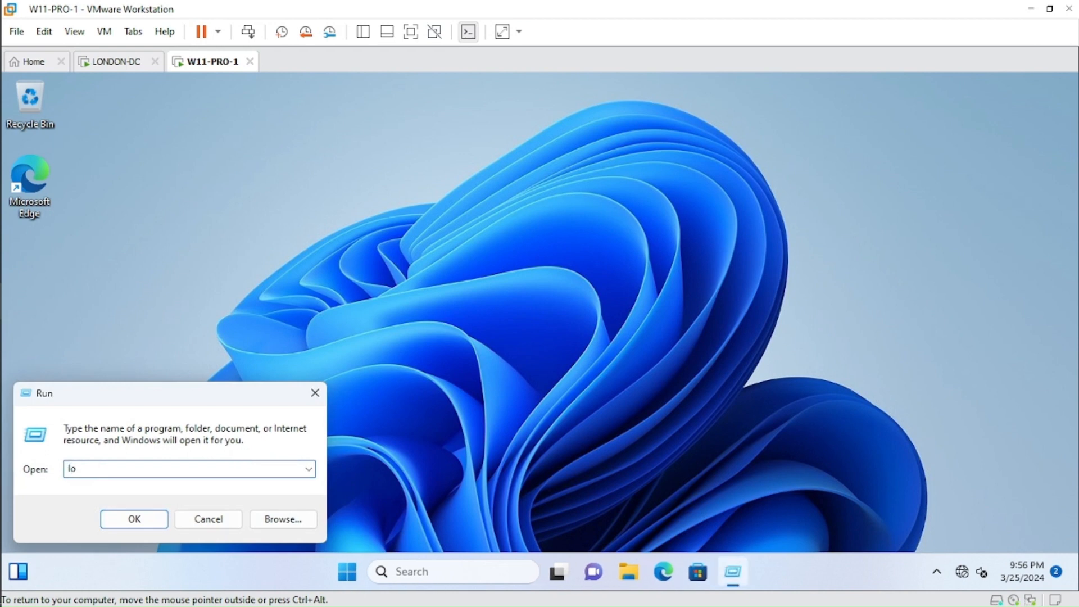
{"action": "type", "text": "off"}
{"action": "key", "text": "Return"}
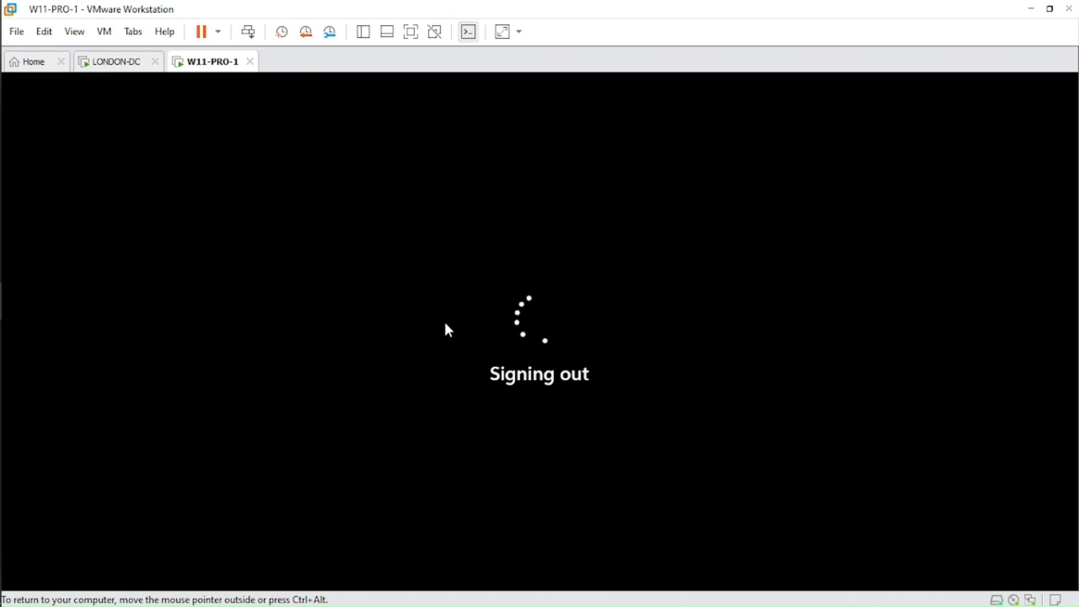
Review the HR test user and the shortcut URL in the GPP Labs.txt notes on LONDON-DC.
{"action": "left_click", "coordinate": [119, 63]}
{"action": "left_click_drag", "start_coordinate": [599, 247], "coordinate": [662, 247]}
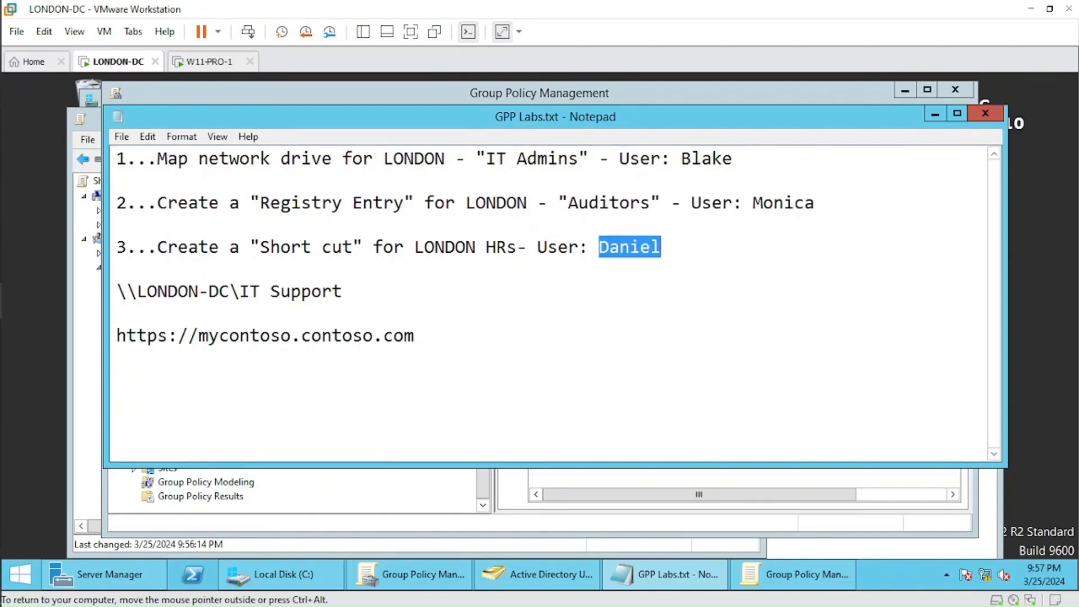
{"action": "left_click", "coordinate": [117, 357]}
{"action": "mouse_move", "coordinate": [117, 336]}
{"action": "left_mouse_down"}
{"action": "mouse_move", "coordinate": [415, 336]}
{"action": "mouse_move", "coordinate": [116, 335]}
{"action": "left_mouse_up"}
{"action": "left_click", "coordinate": [415, 336]}
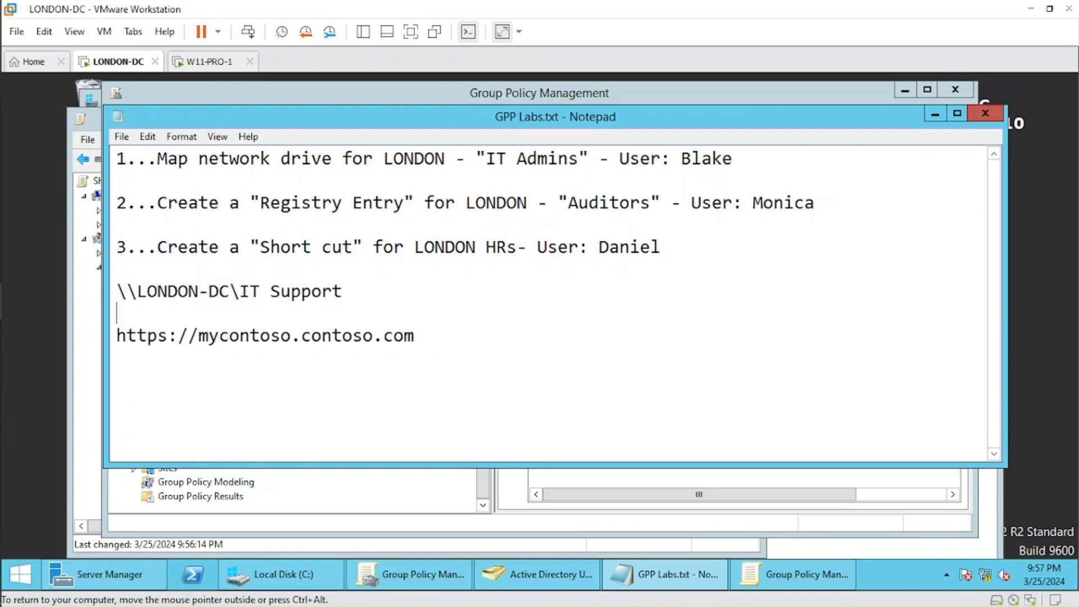
Sign in to W11-PRO-1 as the HR test user with the account password and refresh the desktop.
{"action": "left_click", "coordinate": [213, 61]}
{"action": "left_click", "coordinate": [461, 323]}
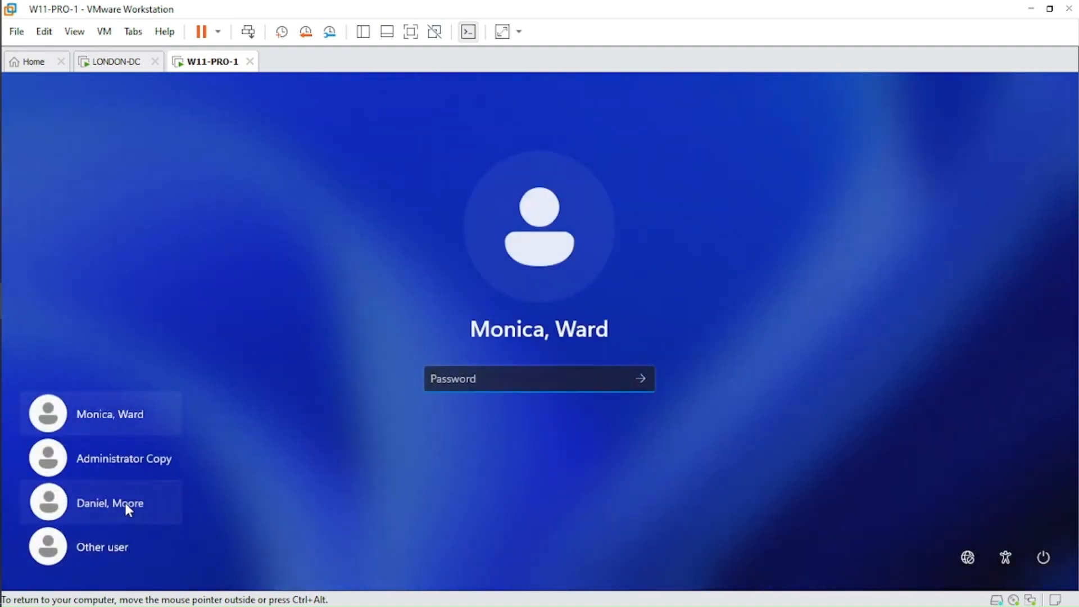
{"action": "left_click", "coordinate": [124, 504]}
{"action": "type", "text": "Pa$"}
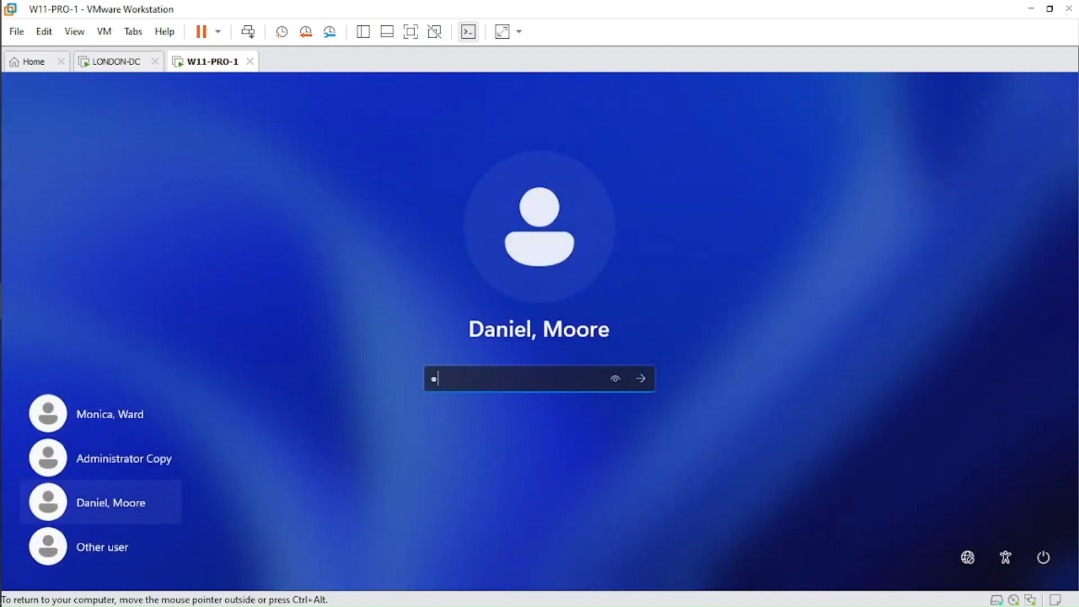
{"action": "left_click", "coordinate": [640, 379]}
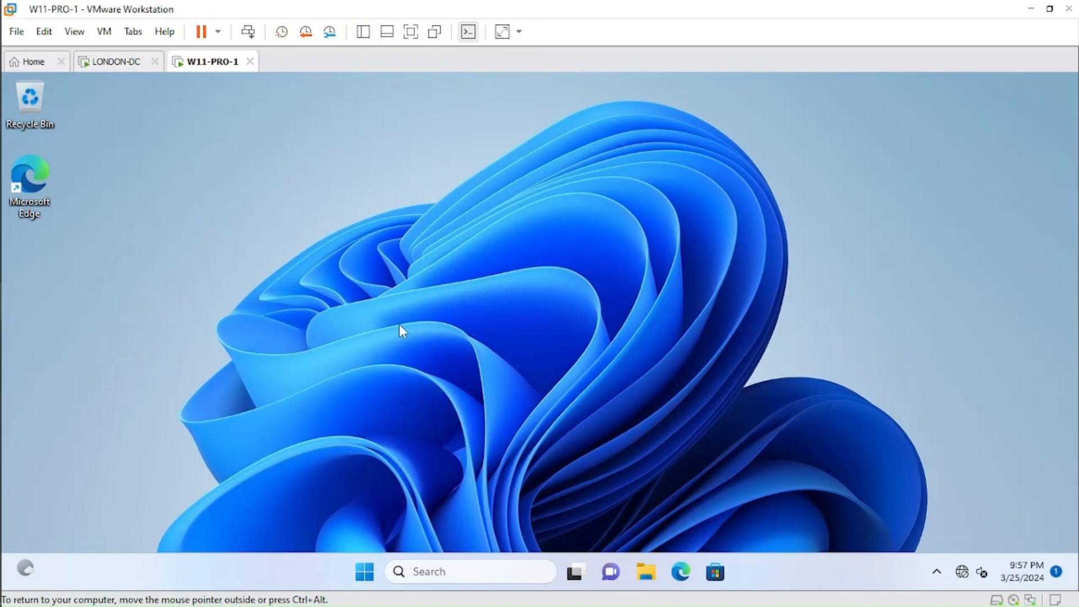
{"action": "right_click", "coordinate": [336, 359]}
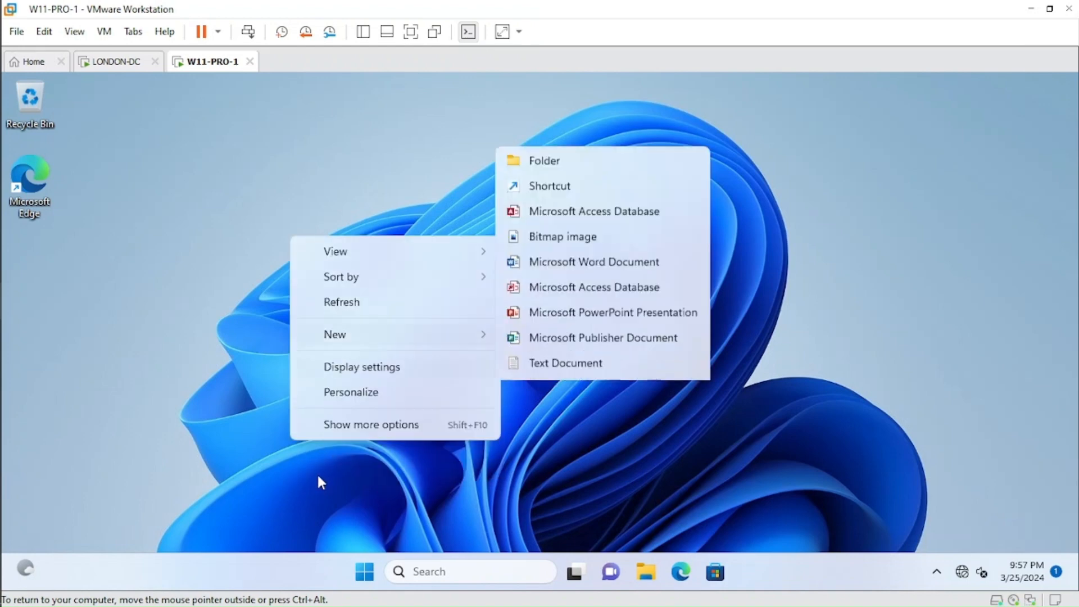
{"action": "left_click", "coordinate": [325, 304]}
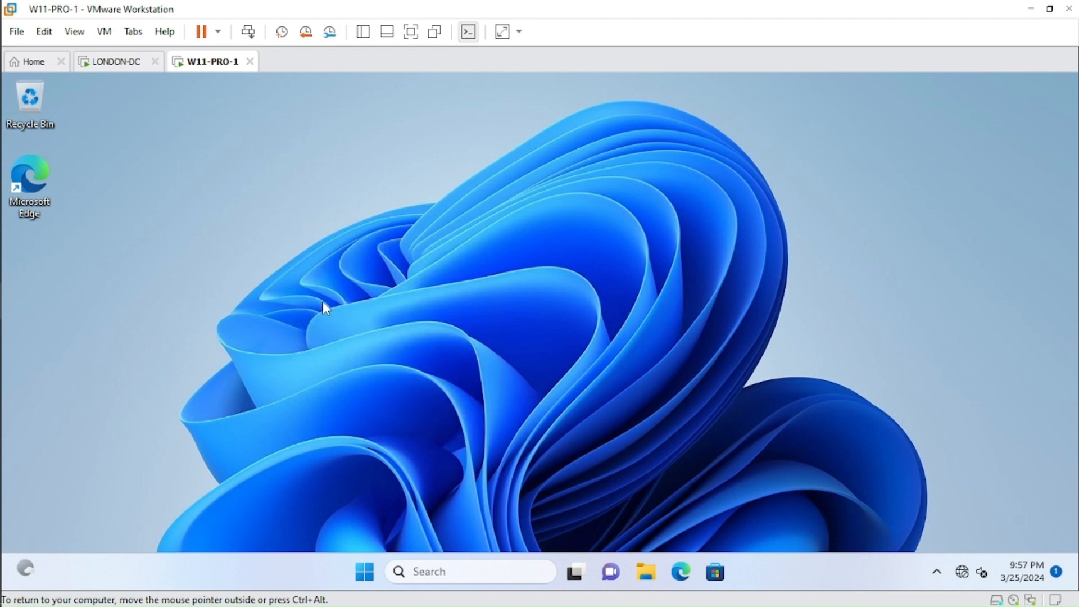
Force a policy refresh with gpupdate /force in a Command Prompt window and move that window clear of the desktop icons.
{"action": "right_click", "coordinate": [363, 572]}
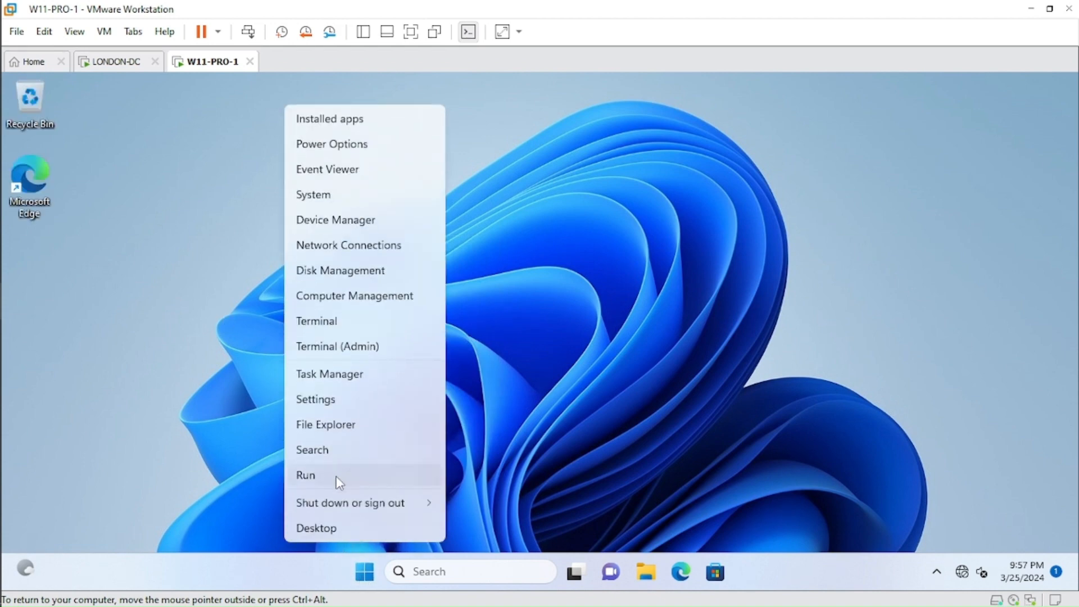
{"action": "left_click", "coordinate": [307, 476]}
{"action": "type", "text": "cmd"}
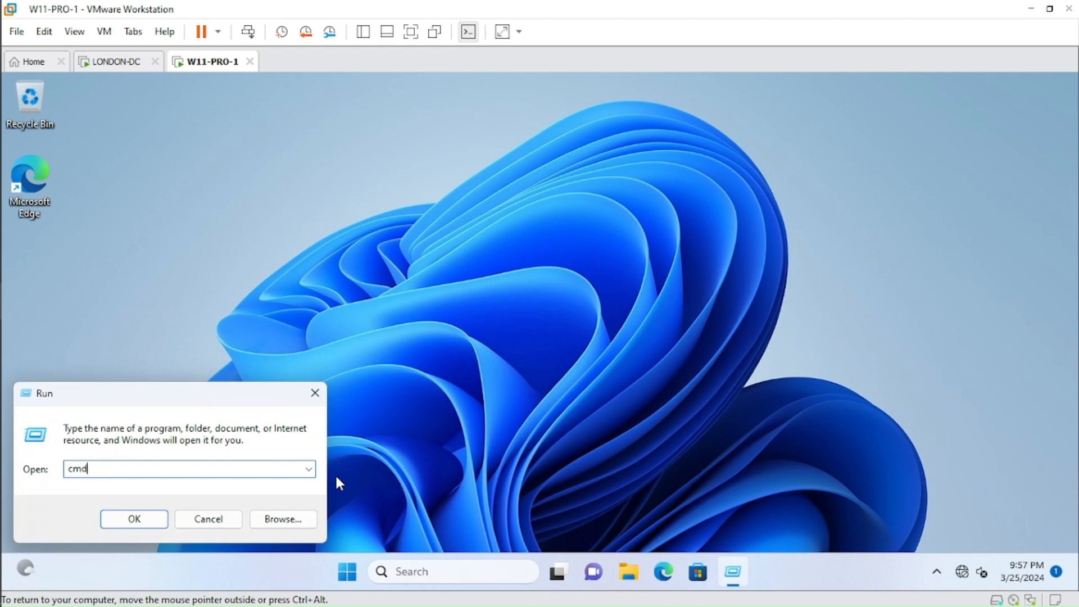
{"action": "key", "text": "Return"}
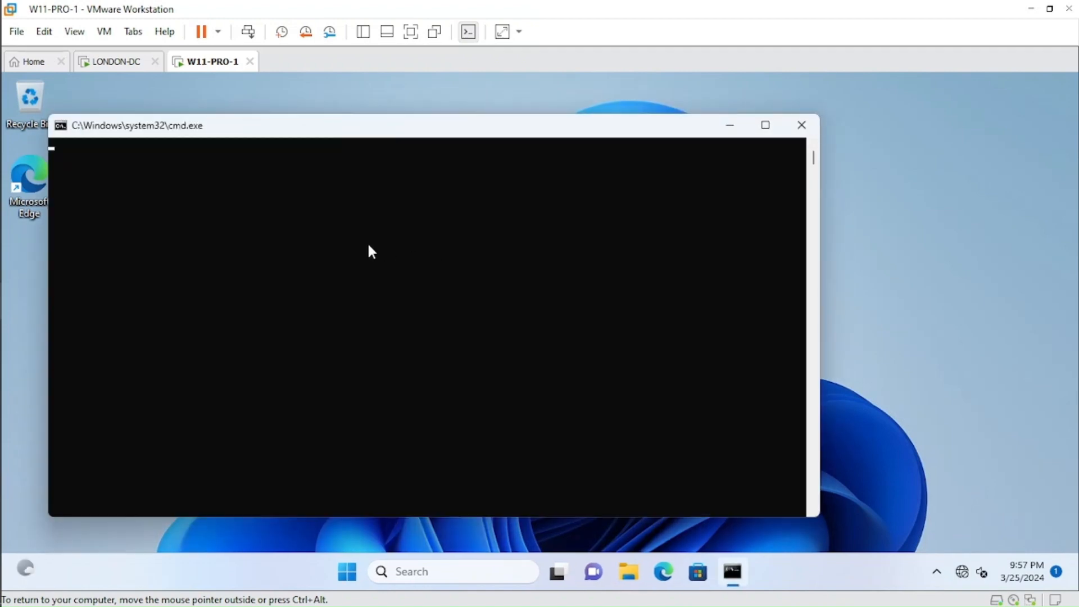
{"action": "type", "text": "gpupda"}
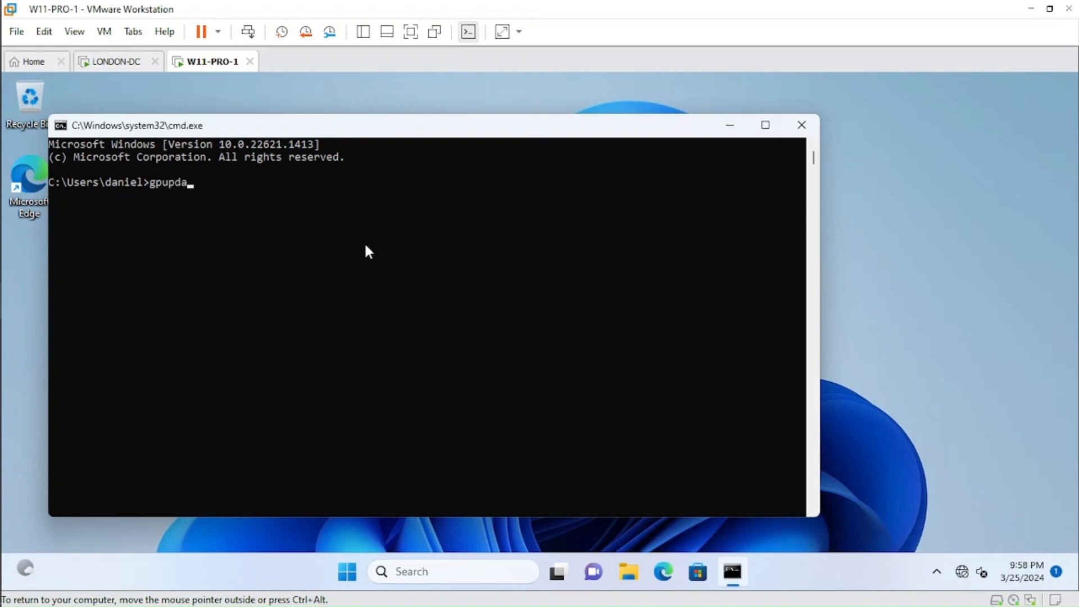
{"action": "type", "text": "te /force"}
{"action": "key", "text": "Return"}
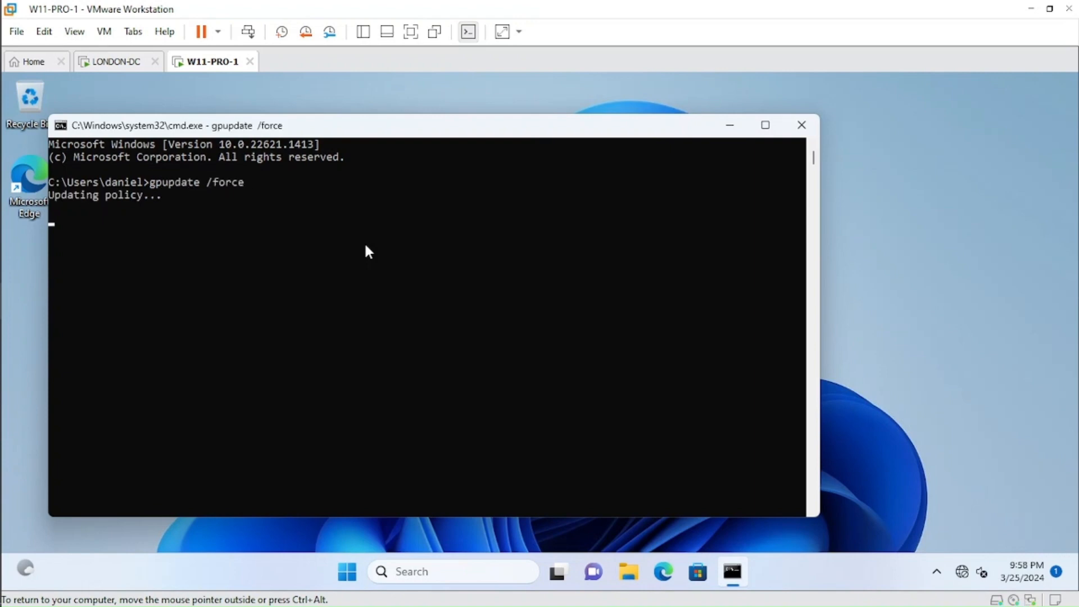
{"action": "left_click_drag", "start_coordinate": [390, 133], "coordinate": [487, 140]}
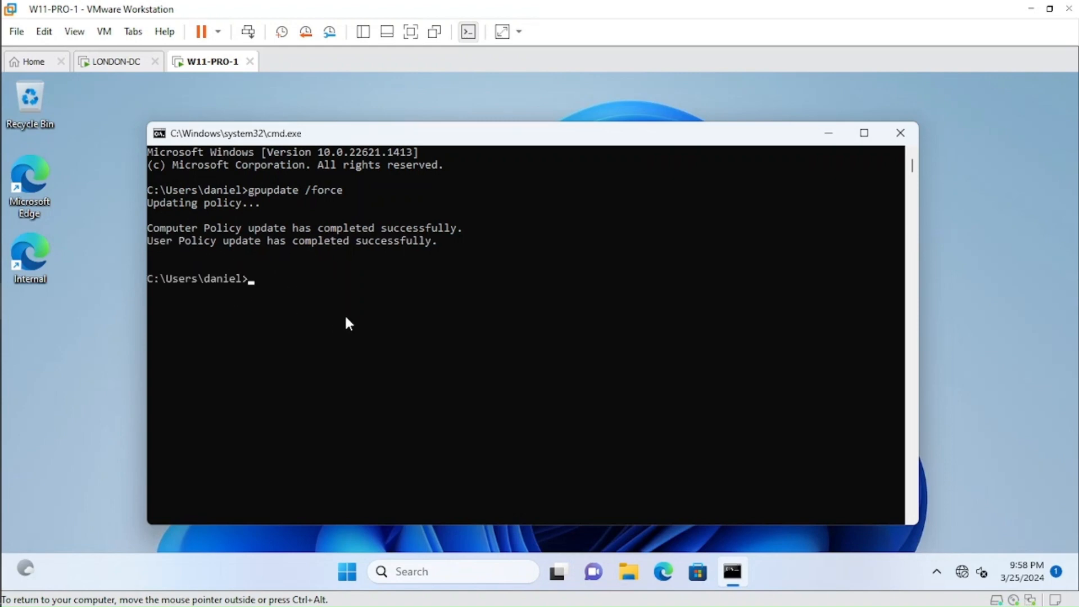
Close the Command Prompt, move the Internal shortcut away from the other desktop icons and check the URL in its properties.
{"action": "left_click", "coordinate": [897, 137]}
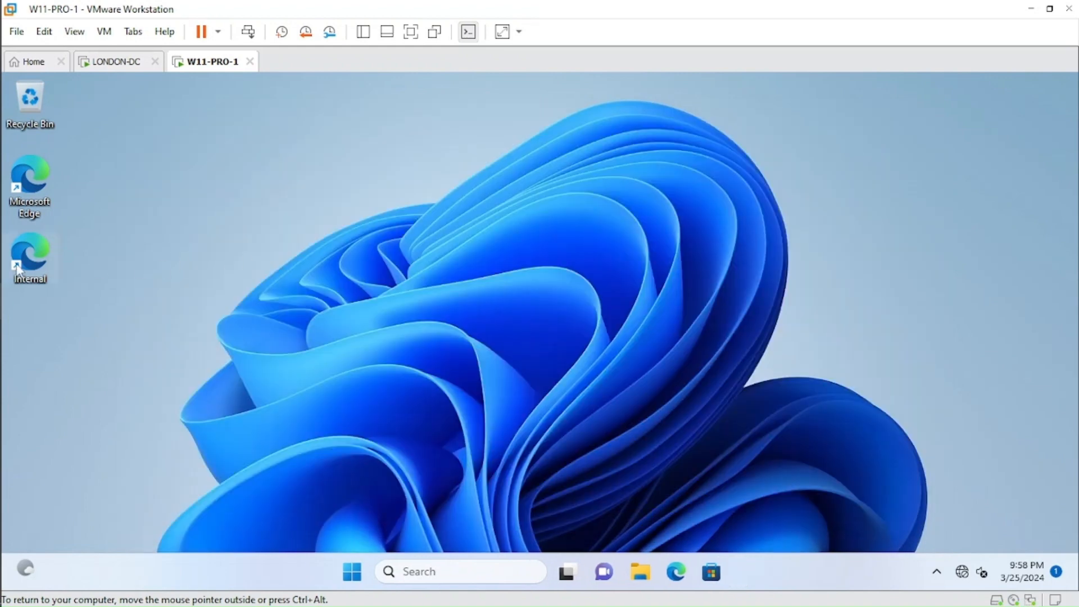
{"action": "left_click_drag", "start_coordinate": [30, 256], "coordinate": [214, 178]}
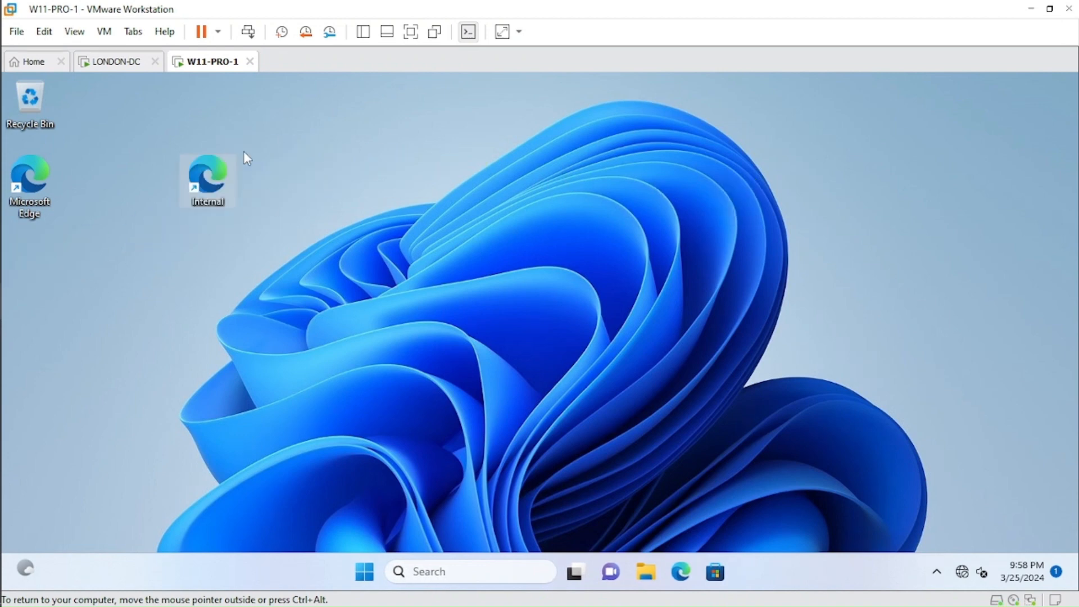
{"action": "right_click", "coordinate": [211, 178]}
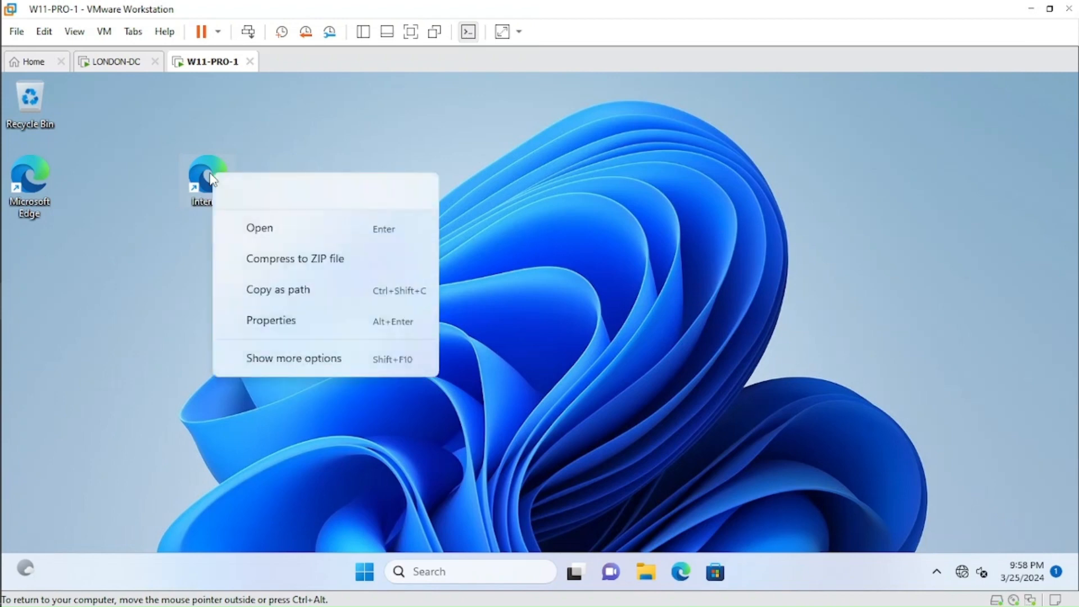
{"action": "left_click", "coordinate": [272, 302]}
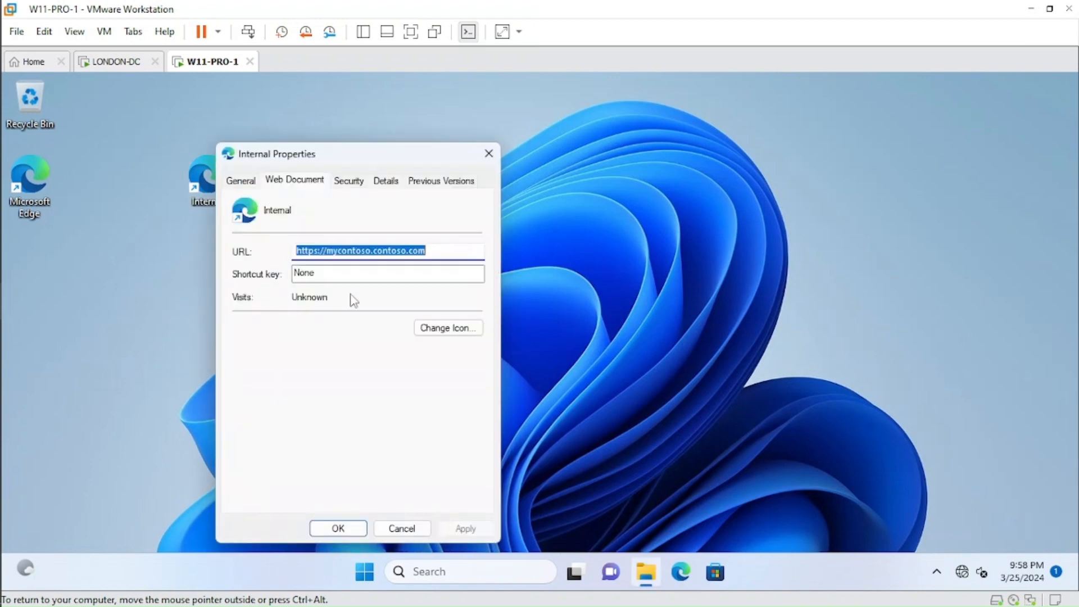
{"action": "left_click", "coordinate": [438, 251]}
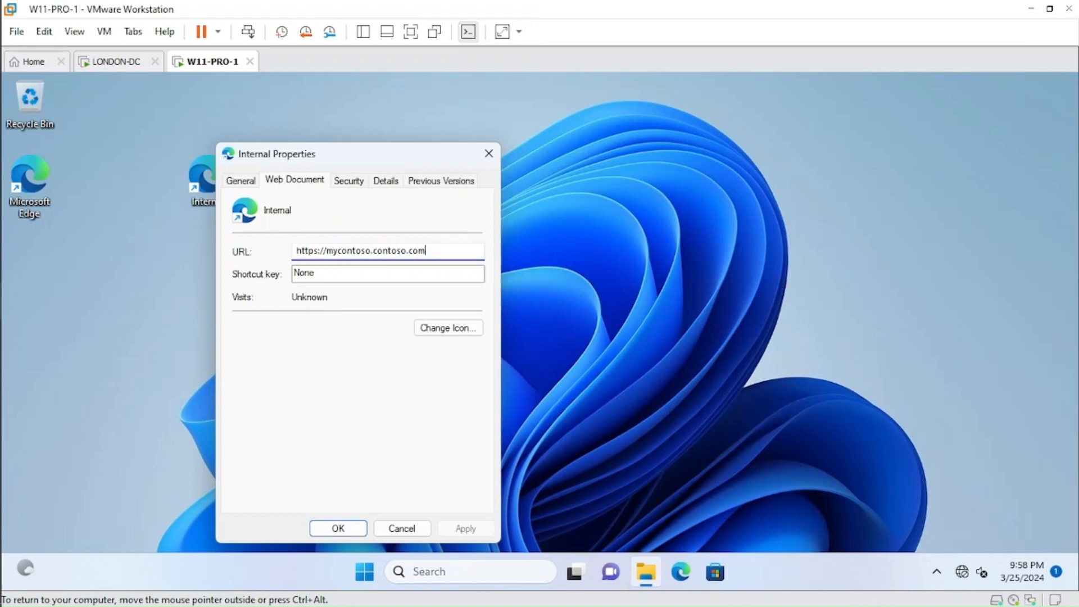
{"action": "left_click", "coordinate": [489, 154]}
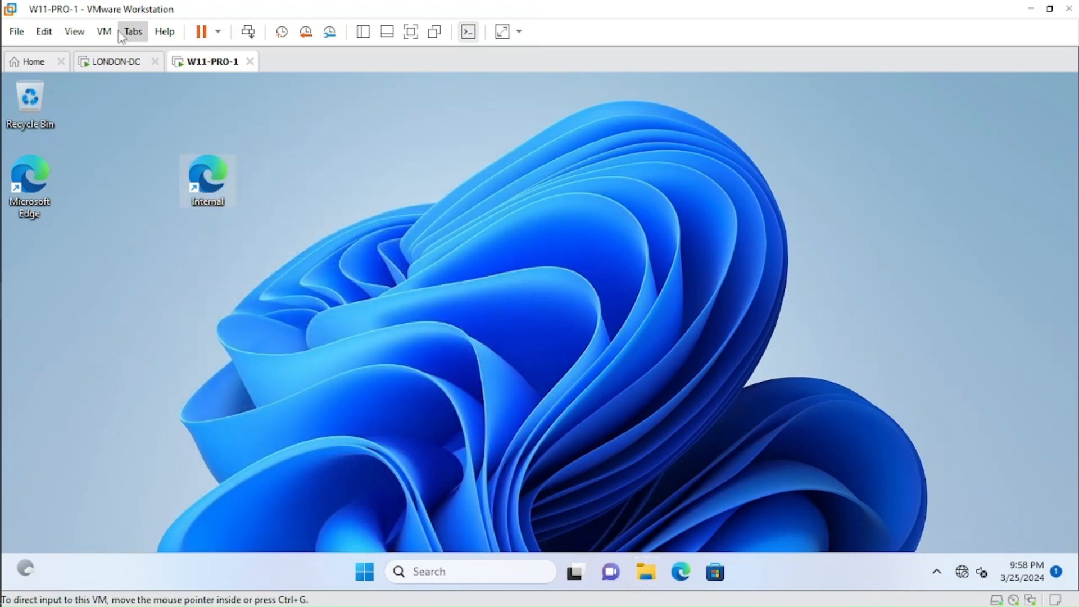
On the LONDON-DC virtual machine, open the Policy--5 GPO for editing and expand Windows Settings under the user Preferences.
{"action": "left_click", "coordinate": [111, 75]}
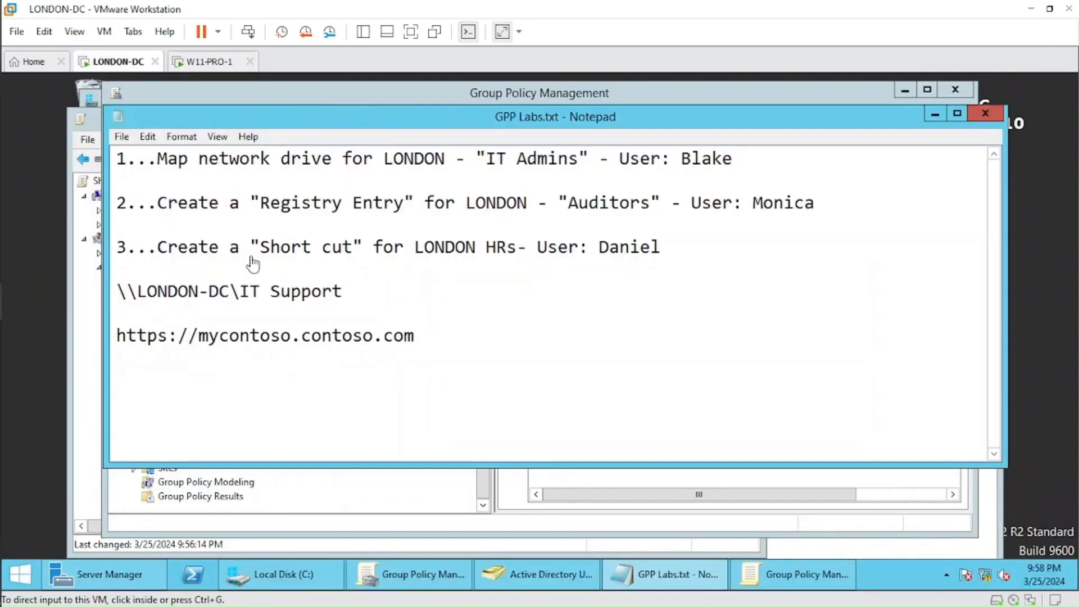
{"action": "left_click", "coordinate": [315, 494]}
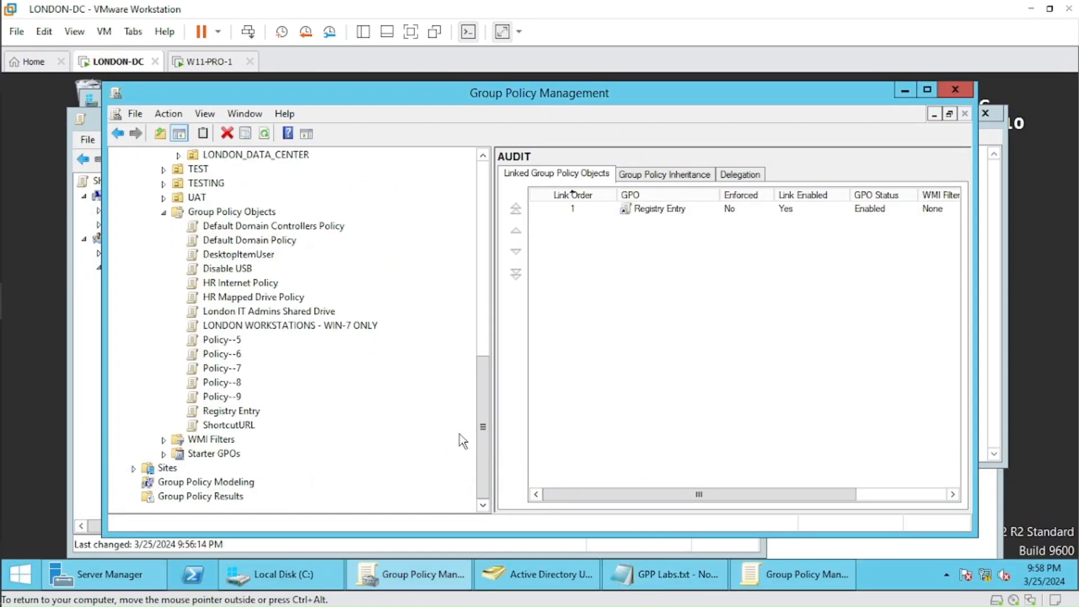
{"action": "right_click", "coordinate": [231, 340]}
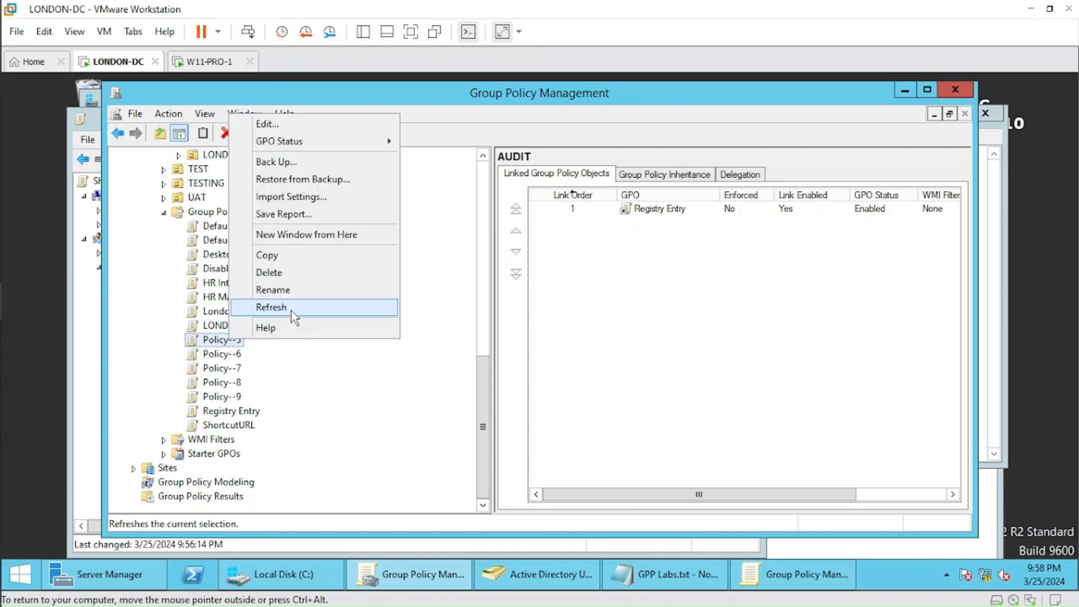
{"action": "left_click", "coordinate": [309, 123]}
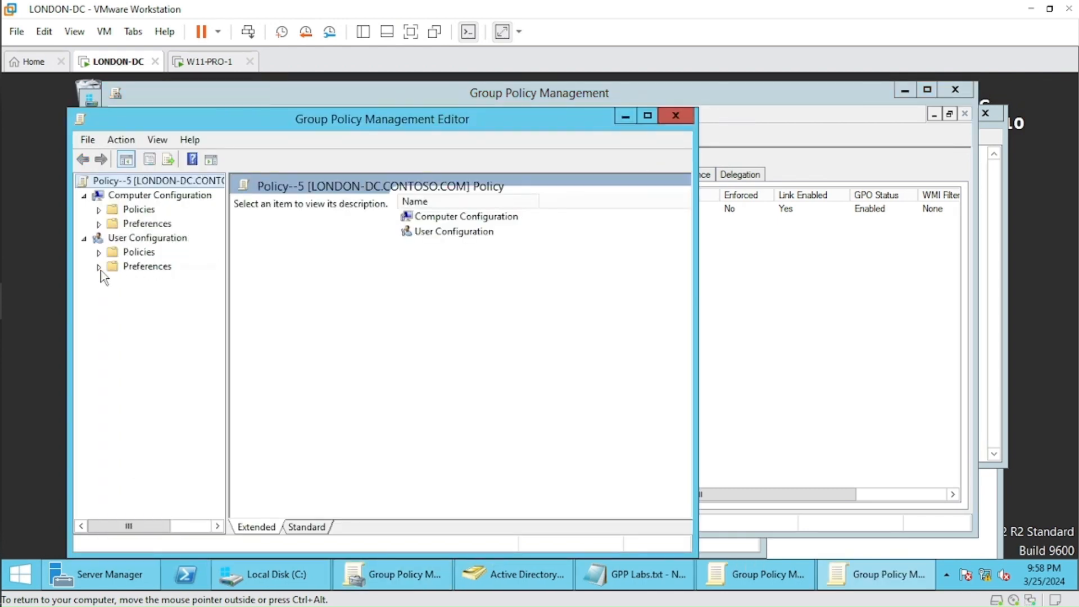
{"action": "left_click", "coordinate": [99, 267]}
{"action": "left_click", "coordinate": [113, 281]}
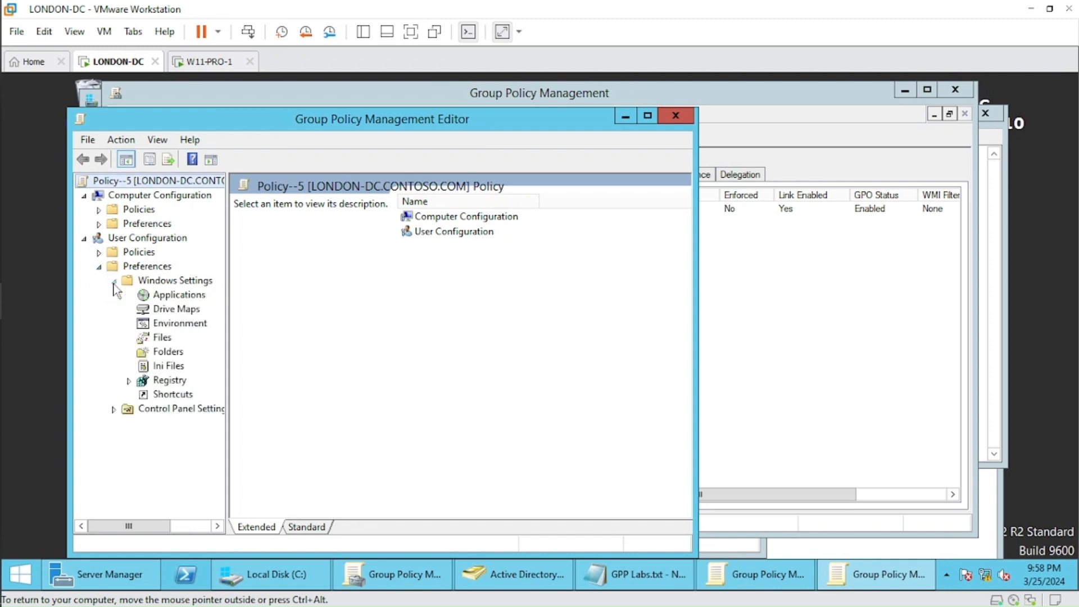
Look through the Folders and Drive Maps preferences and start a new registry item under the user Registry preferences.
{"action": "left_click", "coordinate": [169, 352]}
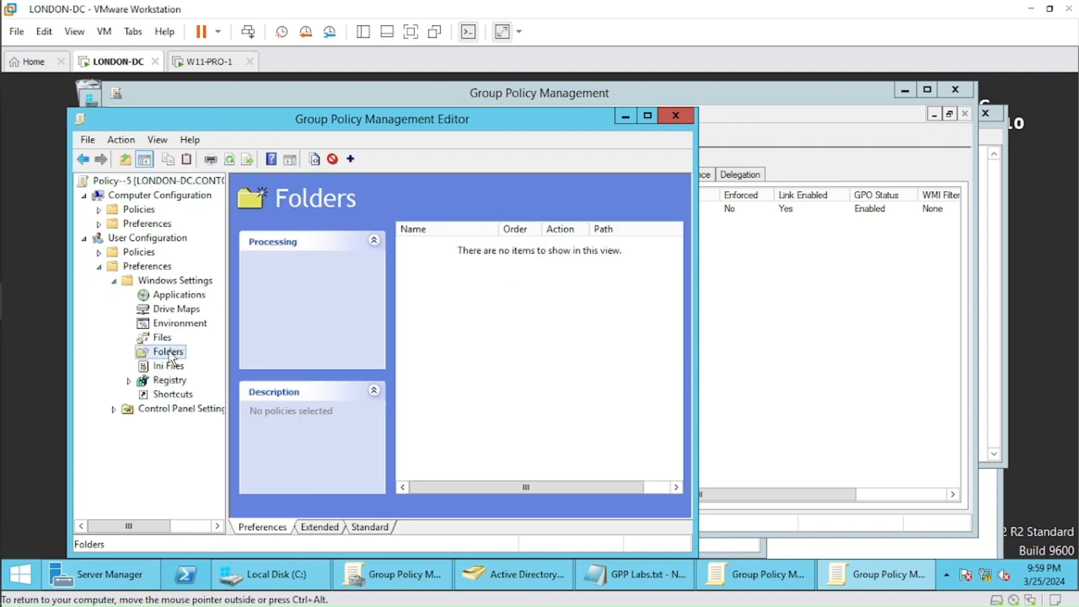
{"action": "left_click", "coordinate": [176, 311]}
{"action": "left_click", "coordinate": [162, 382]}
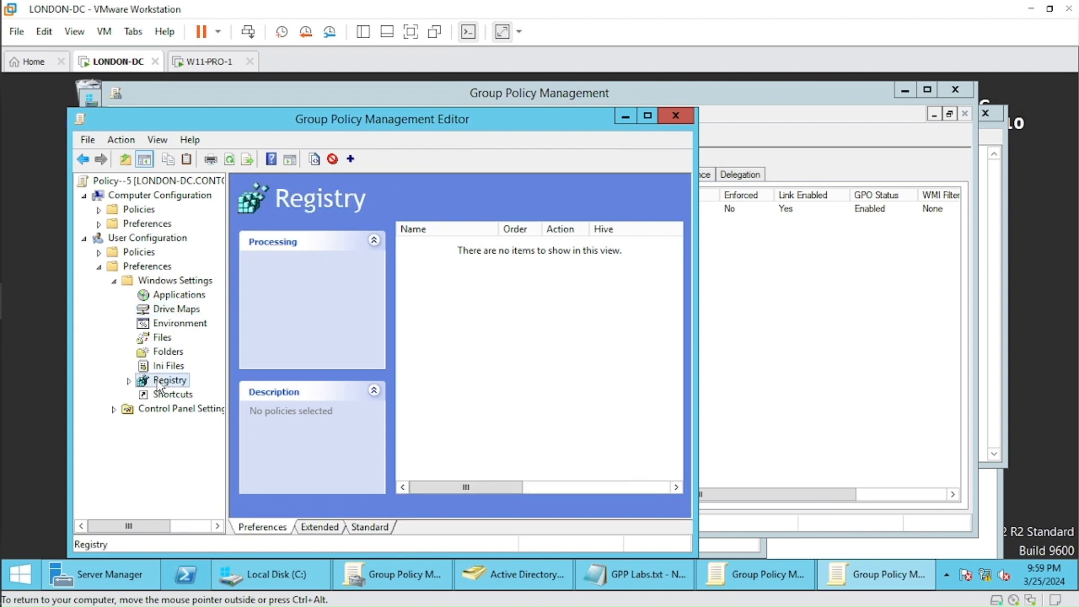
{"action": "right_click", "coordinate": [160, 383]}
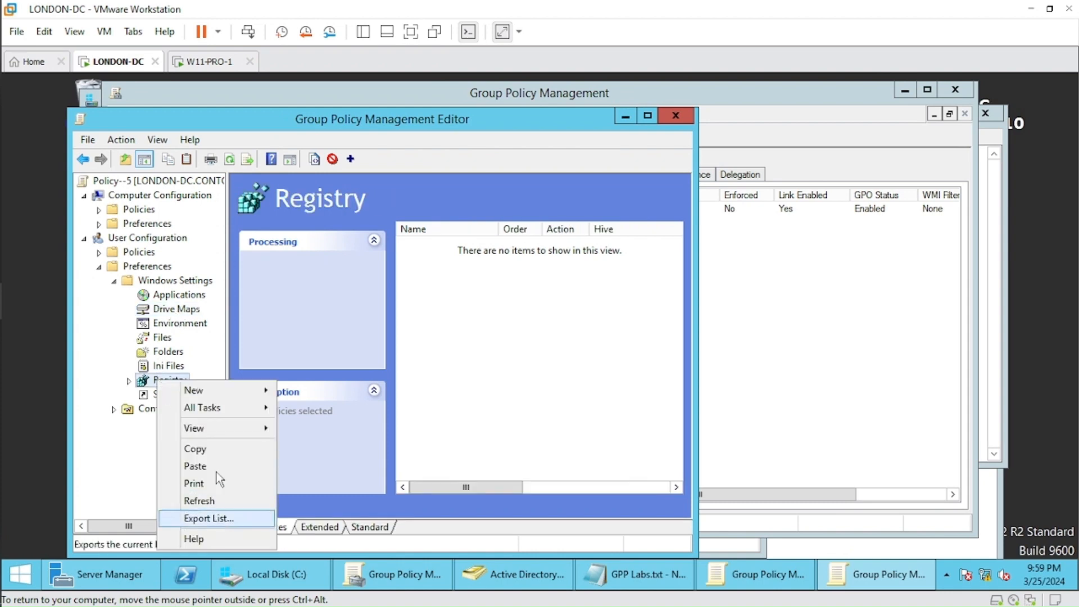
{"action": "mouse_move", "coordinate": [251, 391]}
{"action": "left_click", "coordinate": [324, 392]}
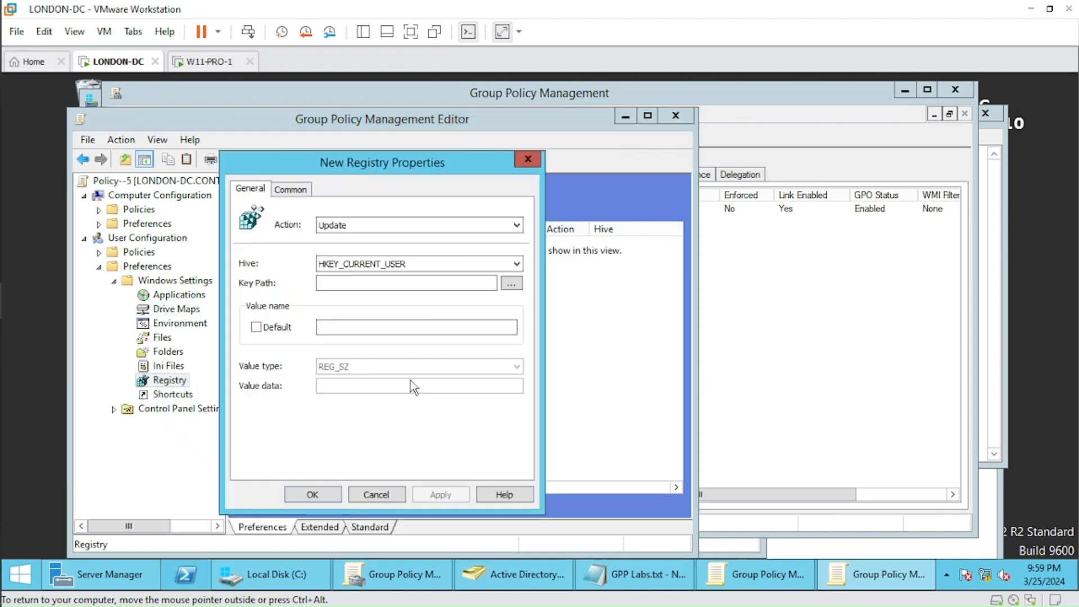
Set the new registry item's key path to SOFTWARE in the HKEY_LOCAL_MACHINE hive by browsing the local registry.
{"action": "left_click", "coordinate": [432, 283]}
{"action": "left_click", "coordinate": [298, 192]}
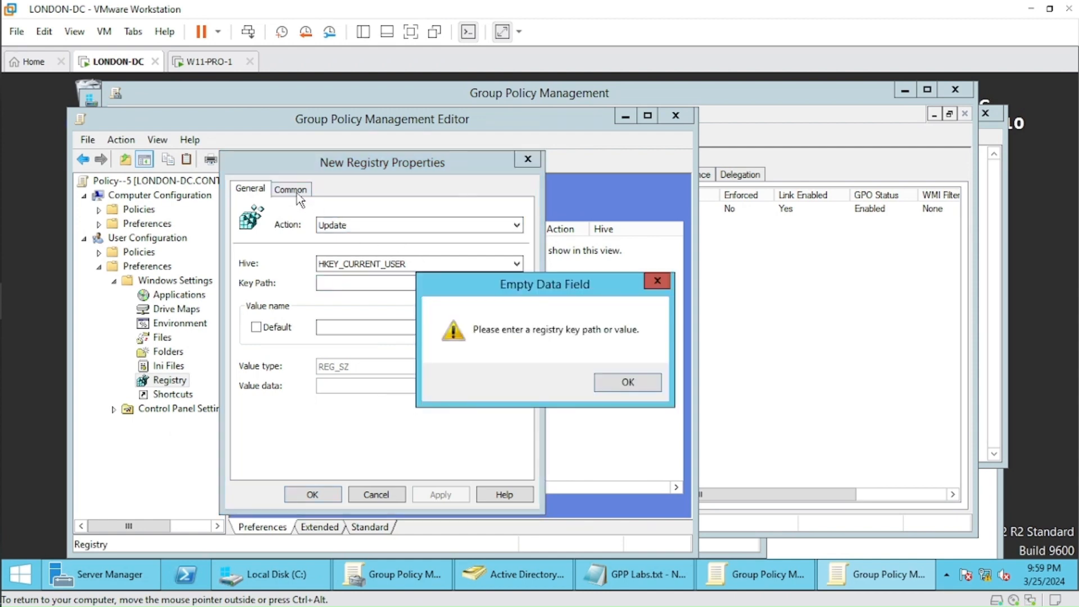
{"action": "left_click", "coordinate": [614, 382]}
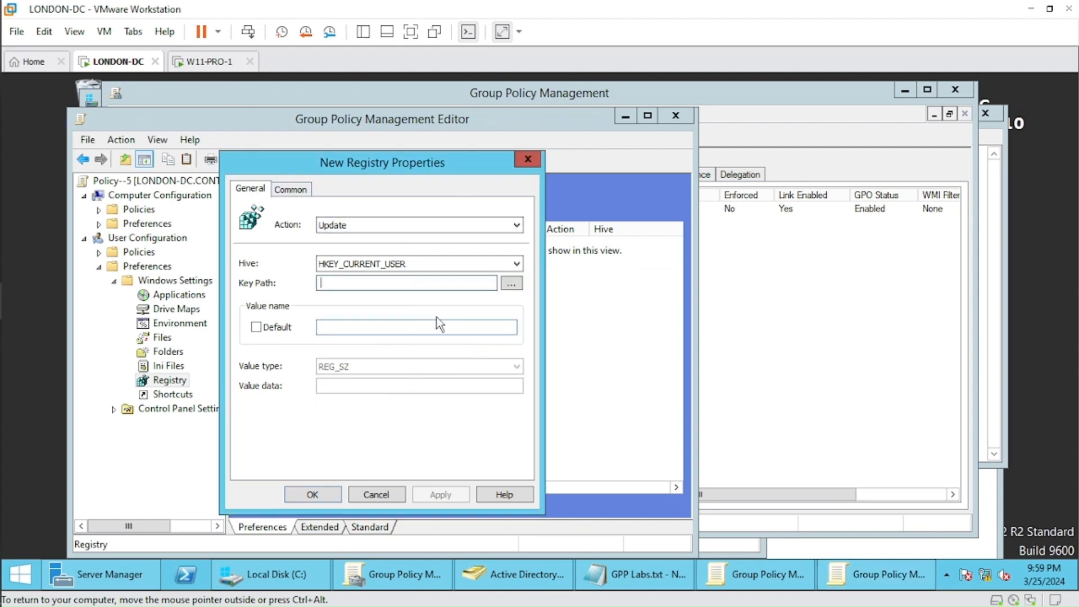
{"action": "left_click", "coordinate": [511, 284]}
{"action": "double_click", "coordinate": [423, 256]}
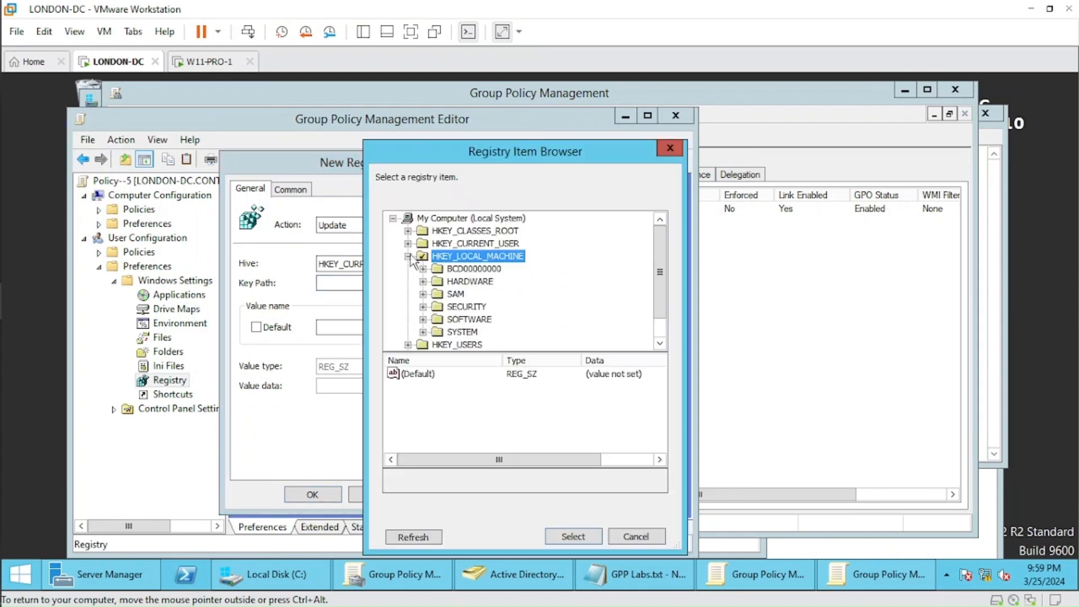
{"action": "left_click", "coordinate": [469, 319]}
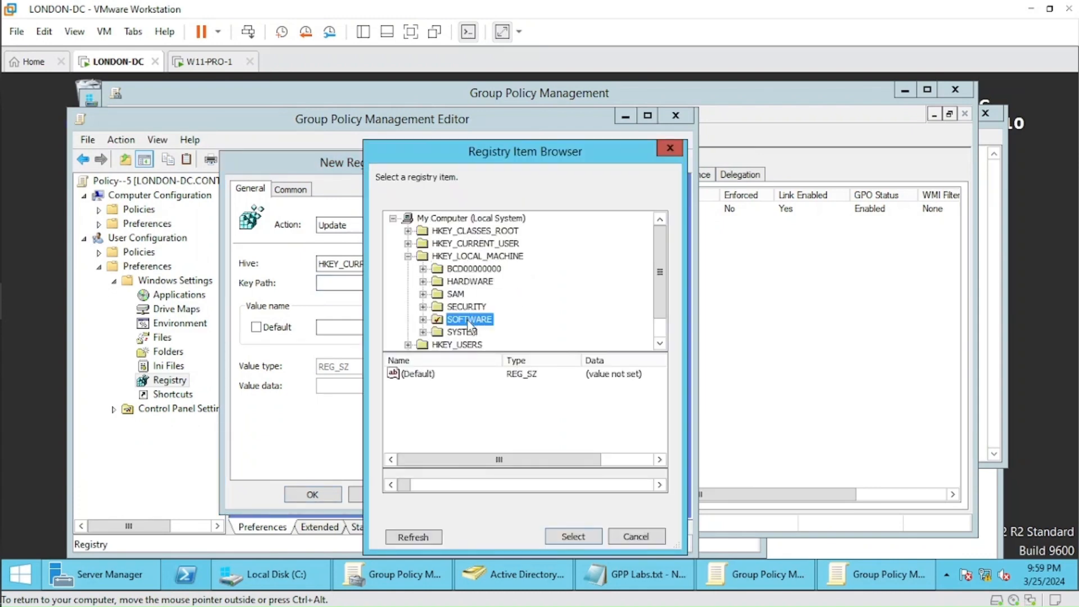
{"action": "left_click", "coordinate": [573, 537]}
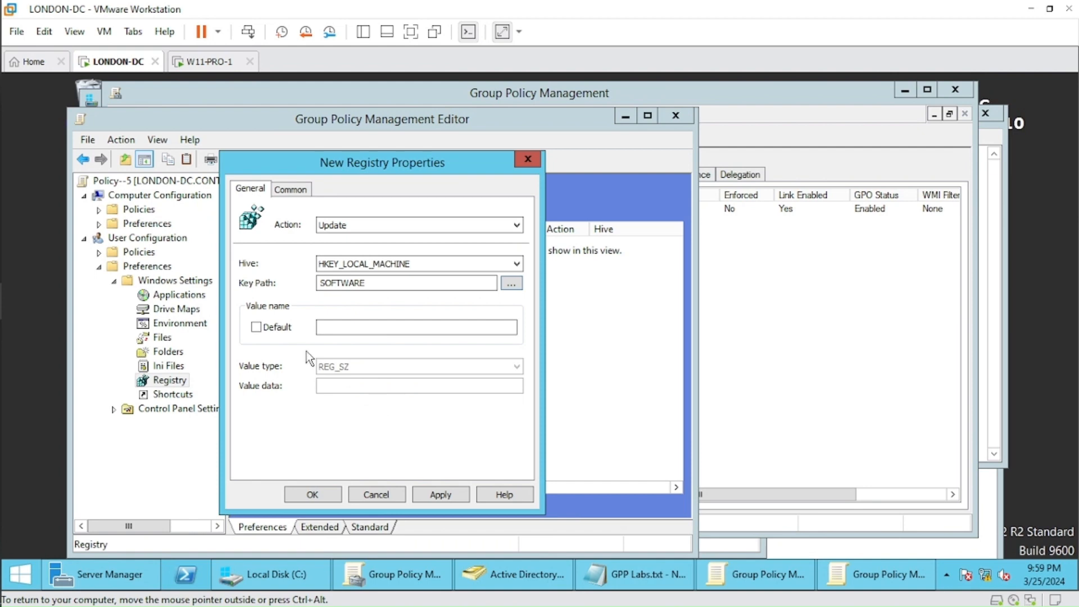
Use the default value name for the registry item and set its value type to REG_DWORD.
{"action": "left_click", "coordinate": [267, 328]}
{"action": "left_click", "coordinate": [375, 374]}
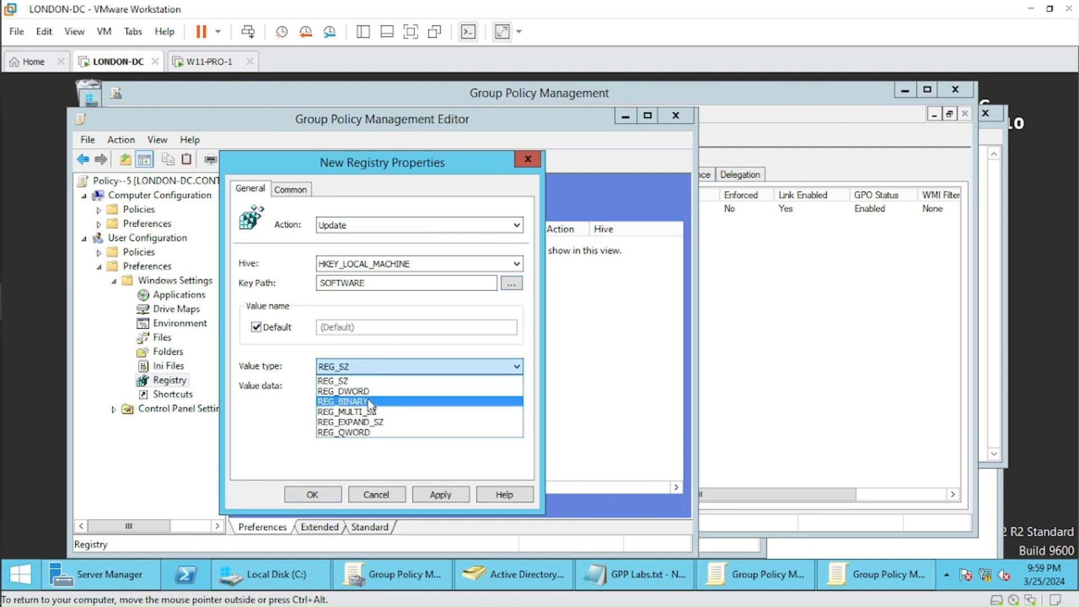
{"action": "left_click", "coordinate": [374, 400]}
{"action": "left_click", "coordinate": [366, 386]}
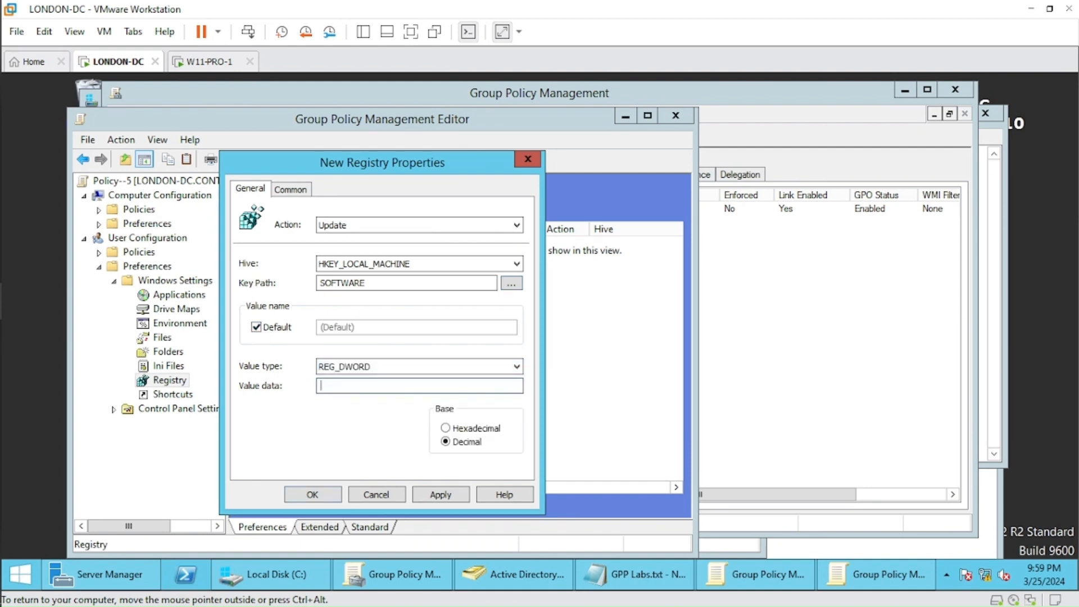
Enable item-level targeting for the registry item, review the available targeting item types and cancel the Targeting Editor without adding one.
{"action": "left_click", "coordinate": [298, 189]}
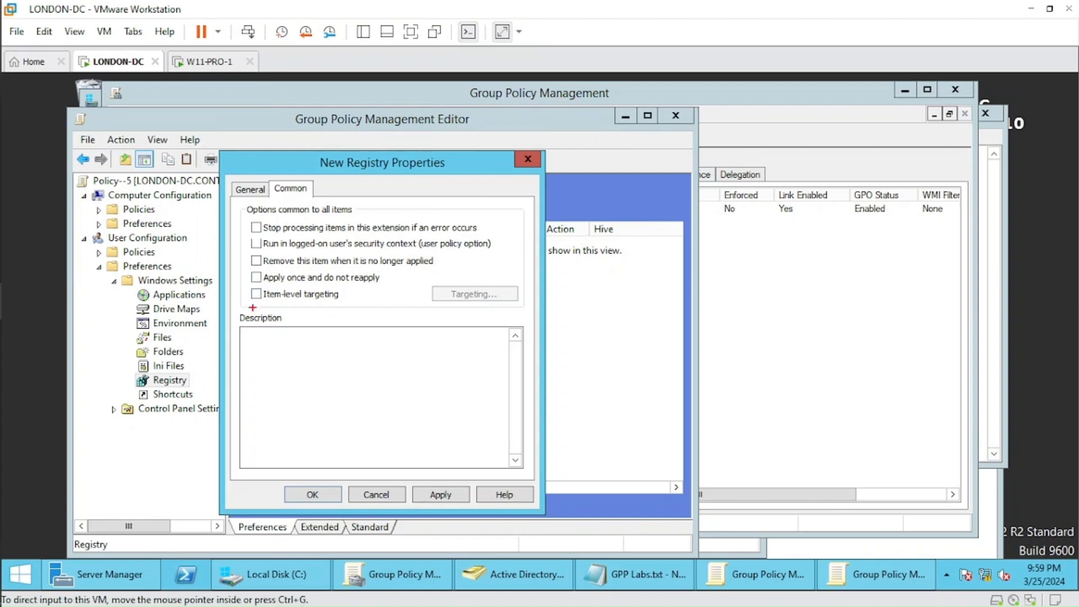
{"action": "mouse_move", "coordinate": [249, 284]}
{"action": "left_mouse_down"}
{"action": "mouse_move", "coordinate": [286, 307]}
{"action": "mouse_move", "coordinate": [356, 305]}
{"action": "left_mouse_up"}
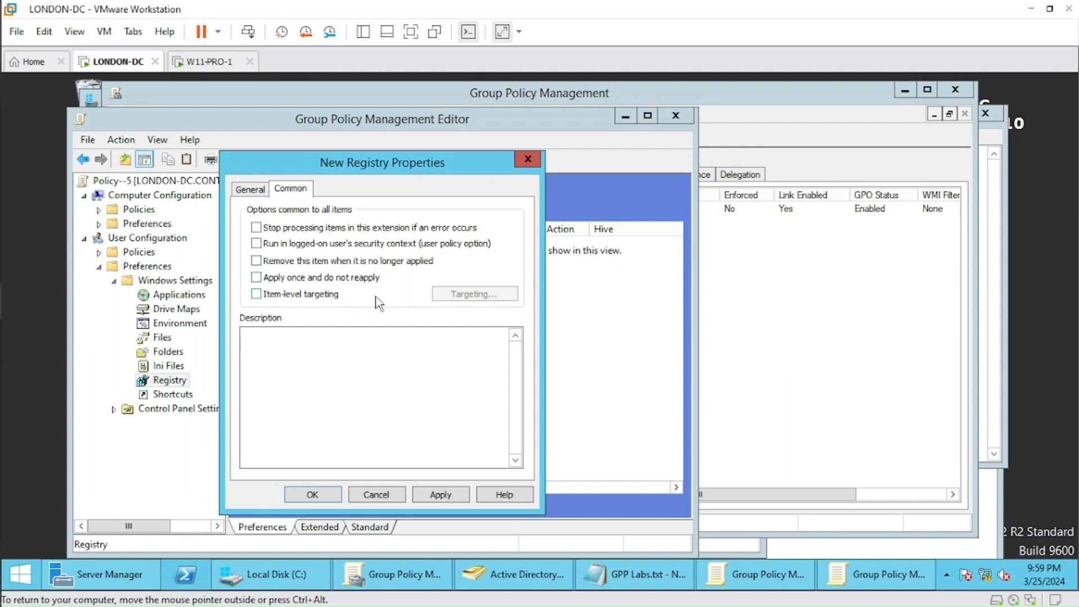
{"action": "left_click", "coordinate": [263, 287]}
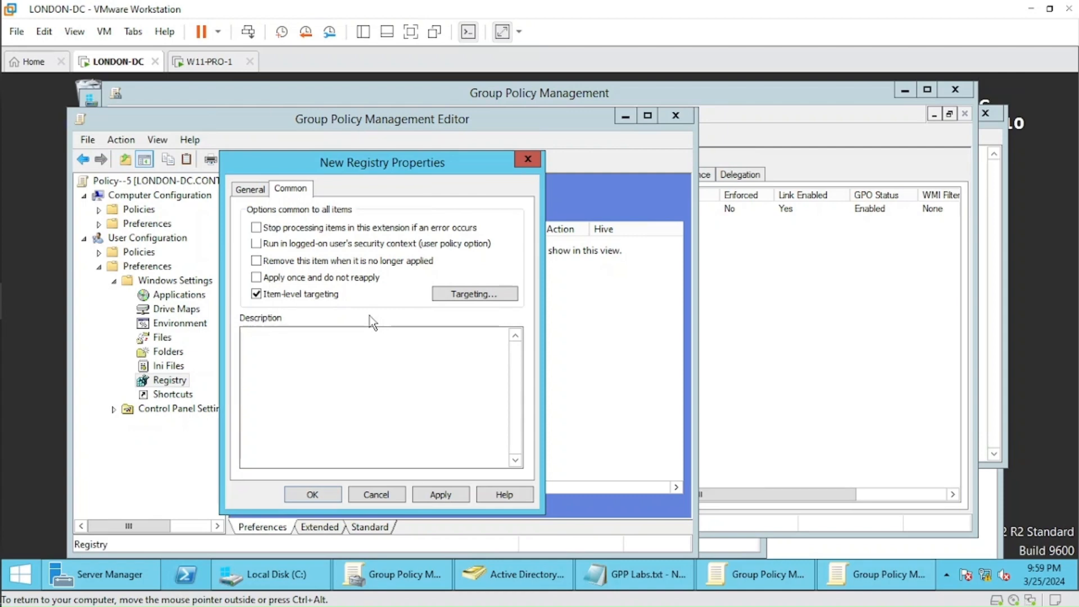
{"action": "left_click", "coordinate": [476, 295]}
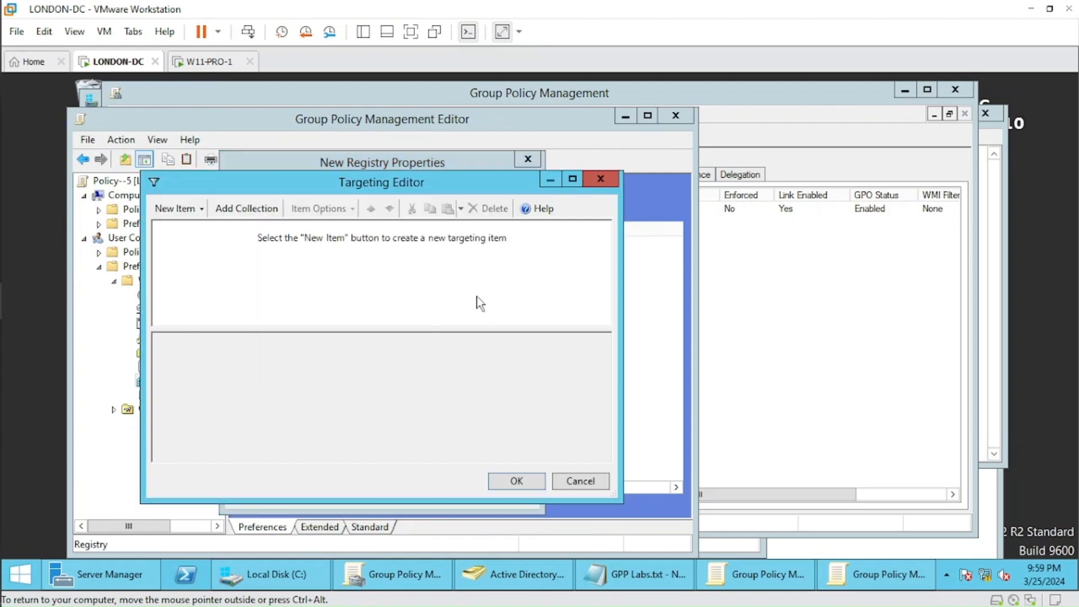
{"action": "left_click", "coordinate": [201, 209]}
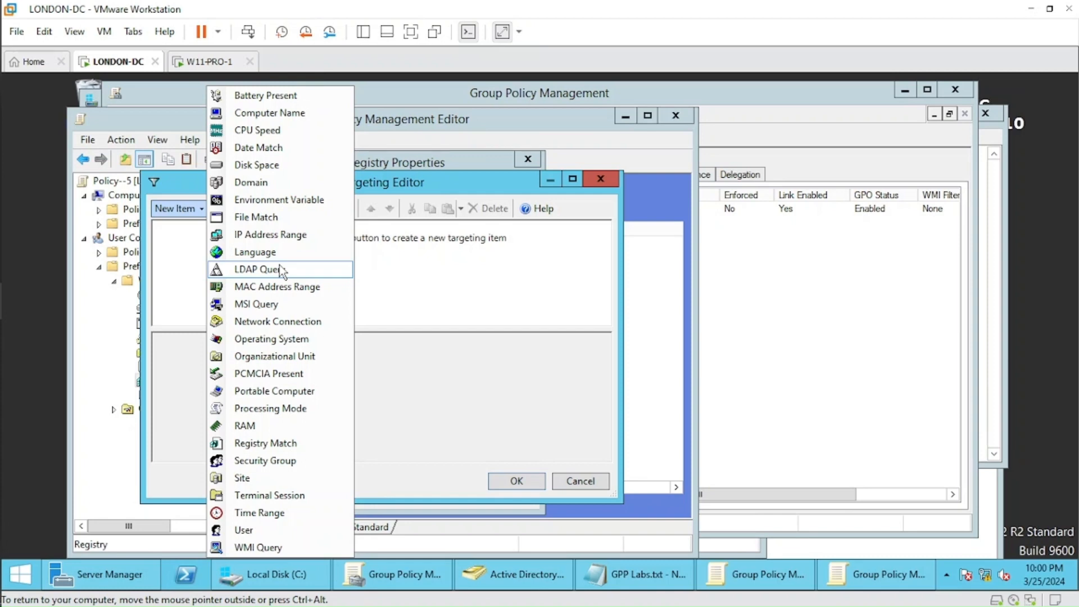
{"action": "left_click", "coordinate": [453, 282]}
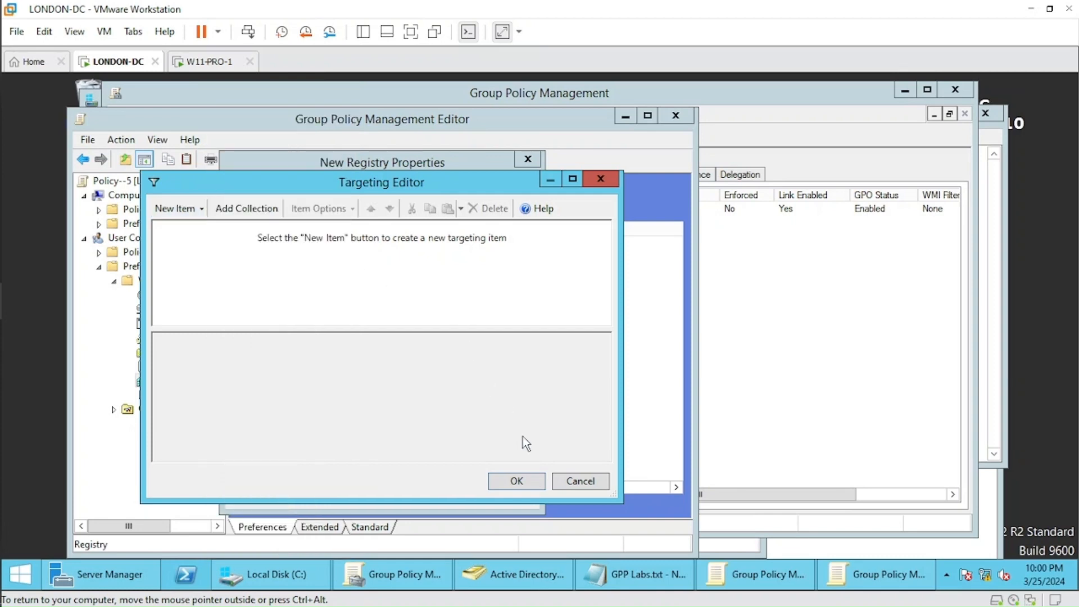
{"action": "left_click", "coordinate": [578, 487]}
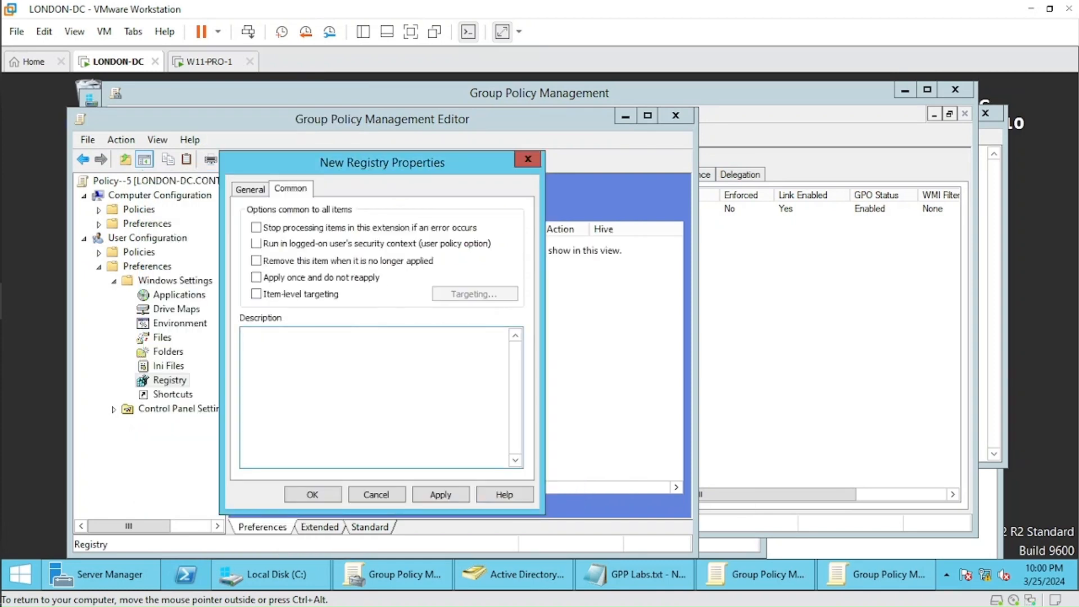